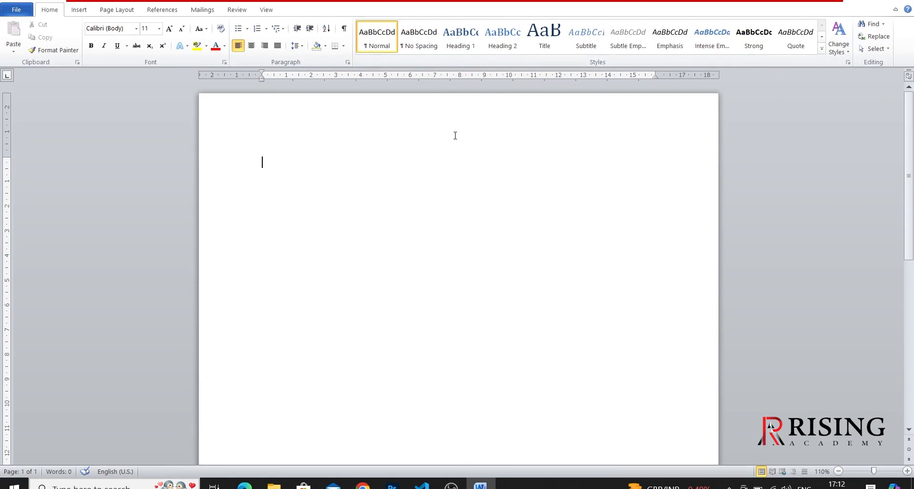
- Fill the blank document with sample paragraphs using the =rand() function
type("=rand()")
key("Return")
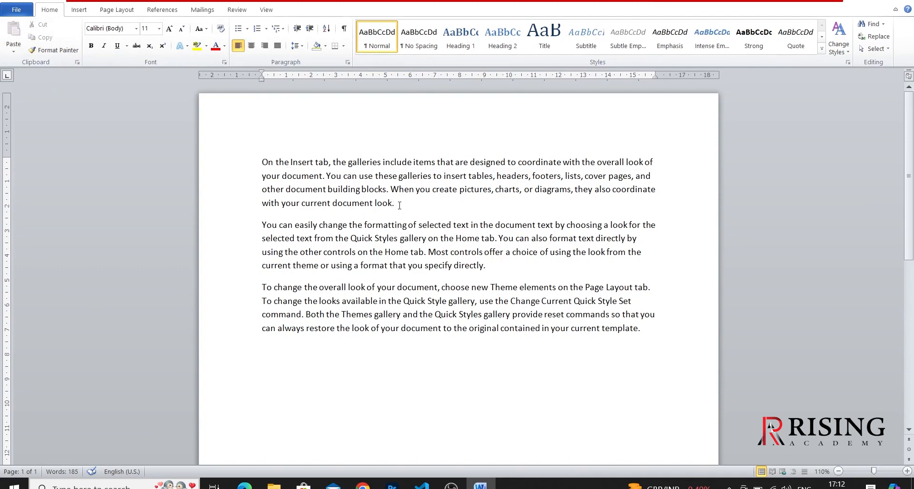
- Cut the first paragraph, starting "On the Insert tab", and paste it as a new paragraph at the end of the document
left_click_drag(400, 206, 260, 168)
key("ctrl+c")
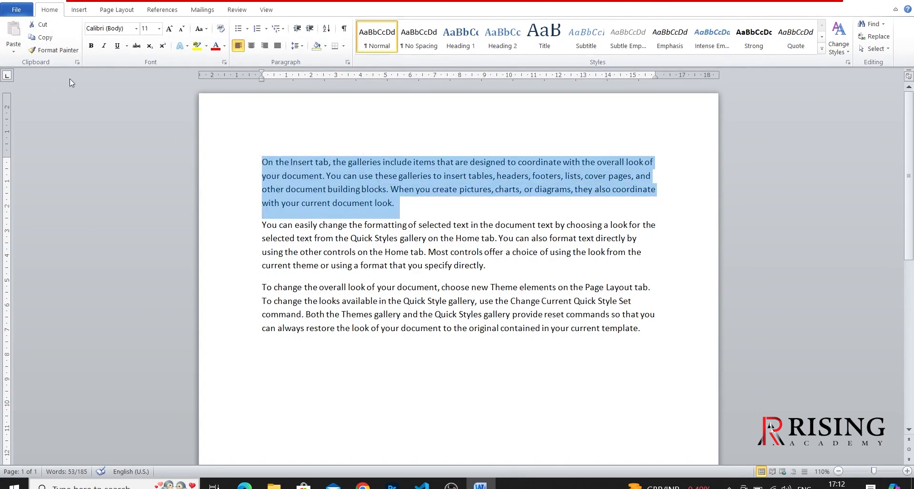
left_click(40, 25)
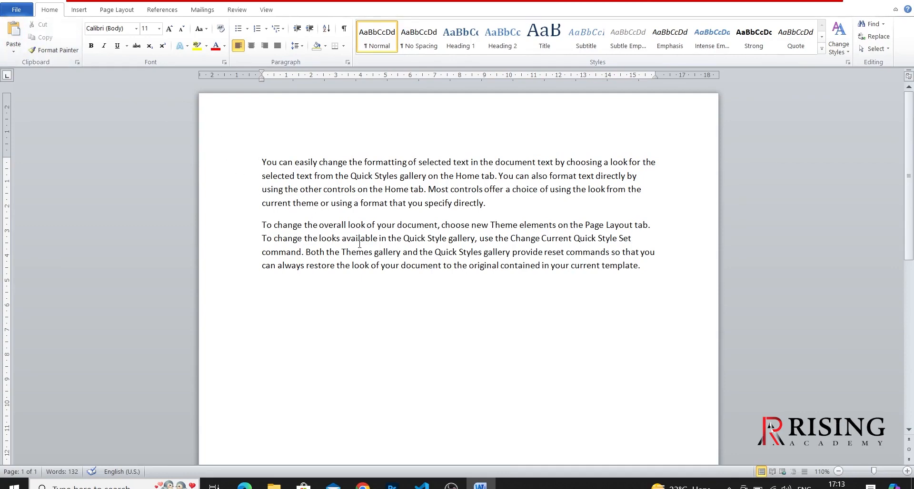
left_click(644, 266)
key("Return")
left_click(14, 32)
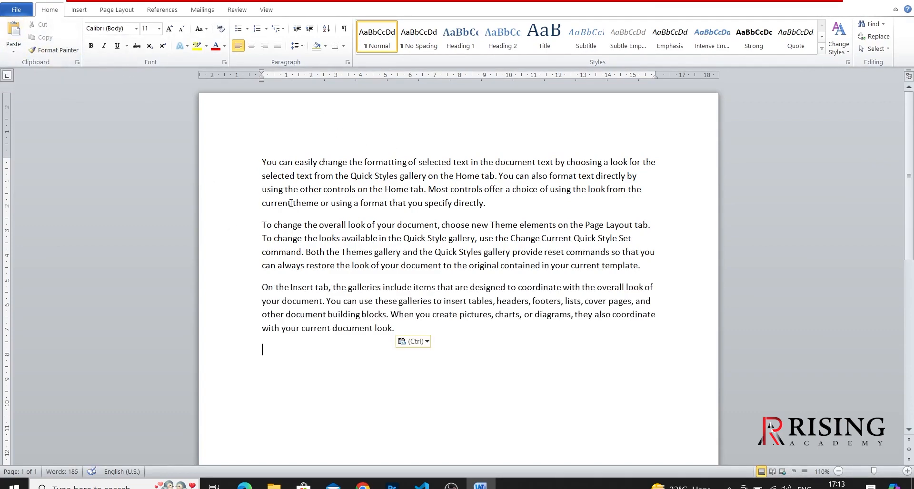
- Copy the last paragraph's final two lines, from "other document building blocks", paste them as a new paragraph below, and add a line break
left_click(397, 329)
left_click_drag(397, 329, 261, 318)
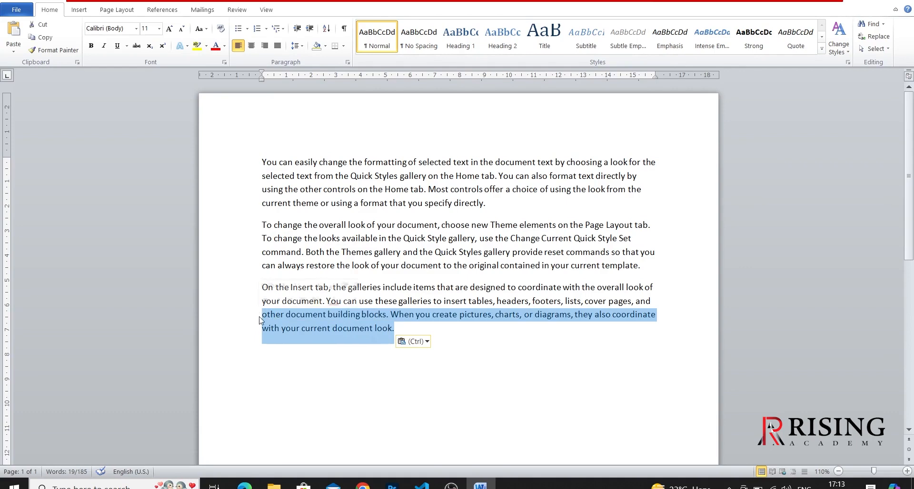
left_click(41, 40)
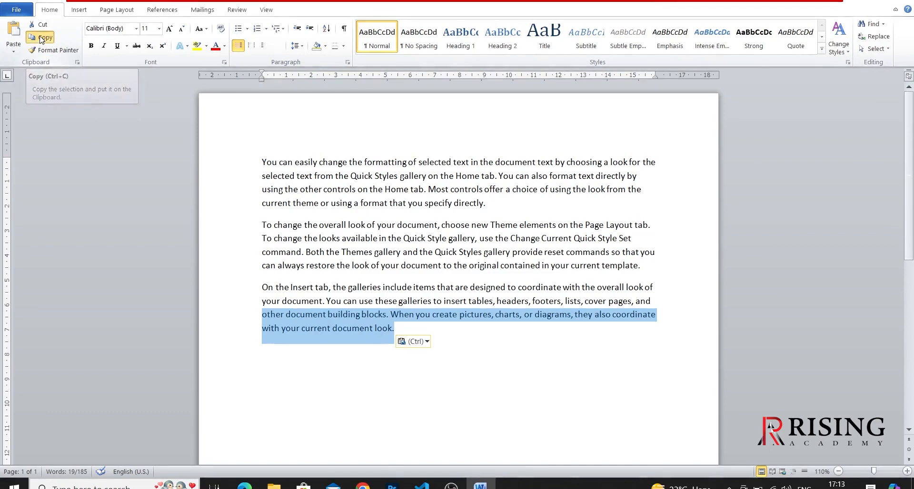
left_click(415, 331)
key("Return")
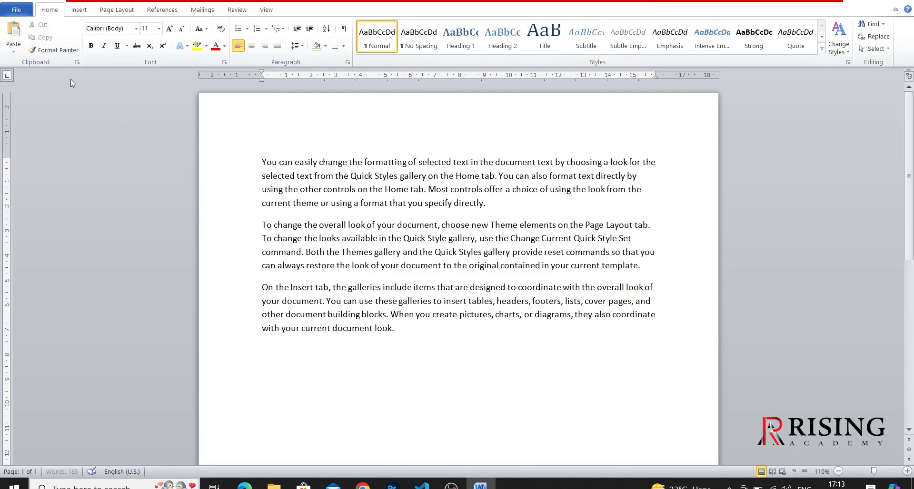
left_click(12, 34)
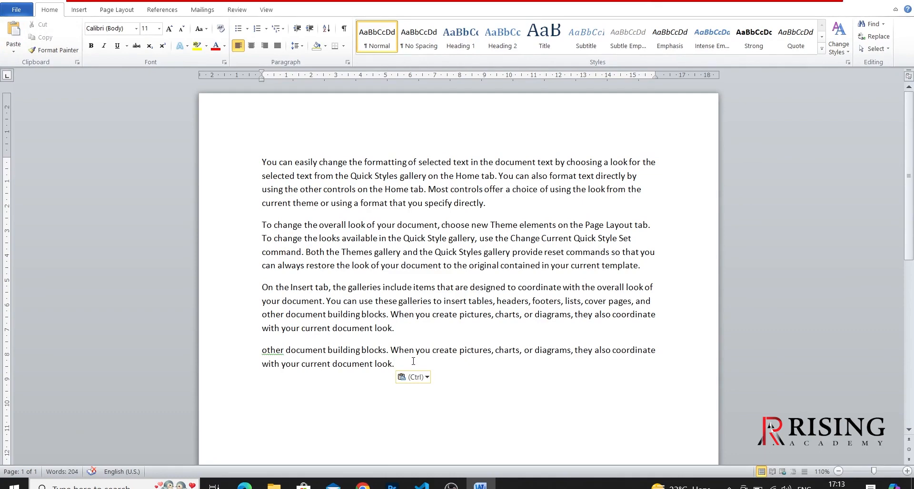
key("Return")
- Make the word "easily" in the first paragraph bold and italic, and enlarge it to 16 pt
double_click(302, 165)
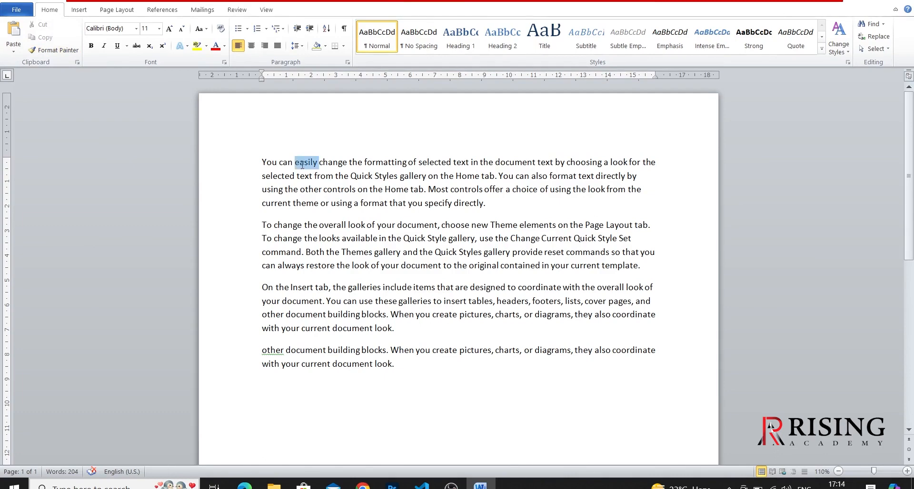
left_click(92, 47)
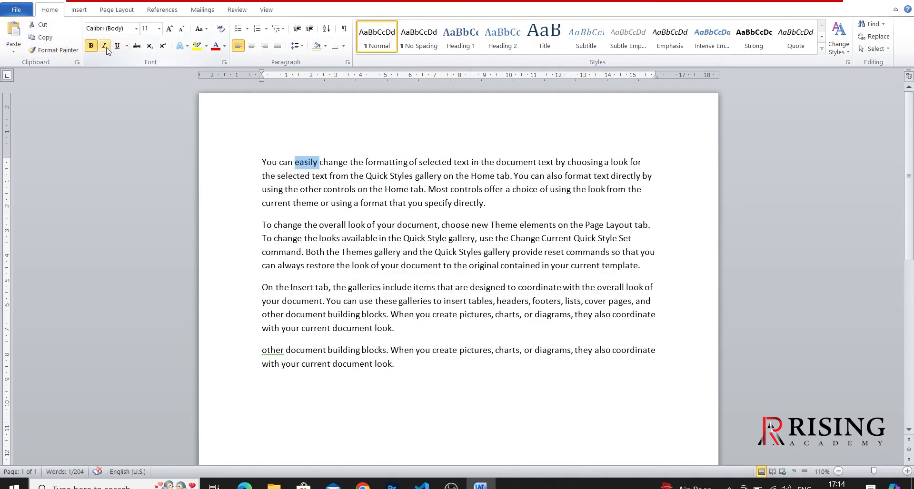
left_click(106, 47)
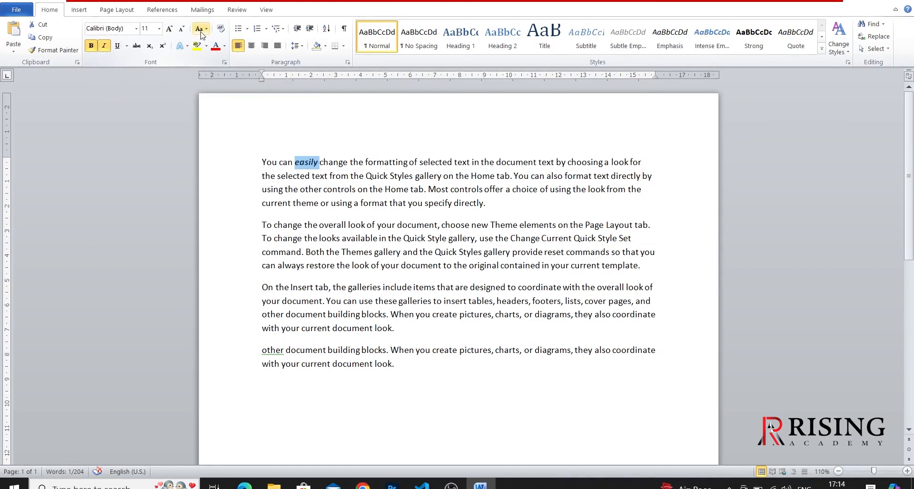
left_click(169, 28)
left_click(169, 29)
left_click(169, 28)
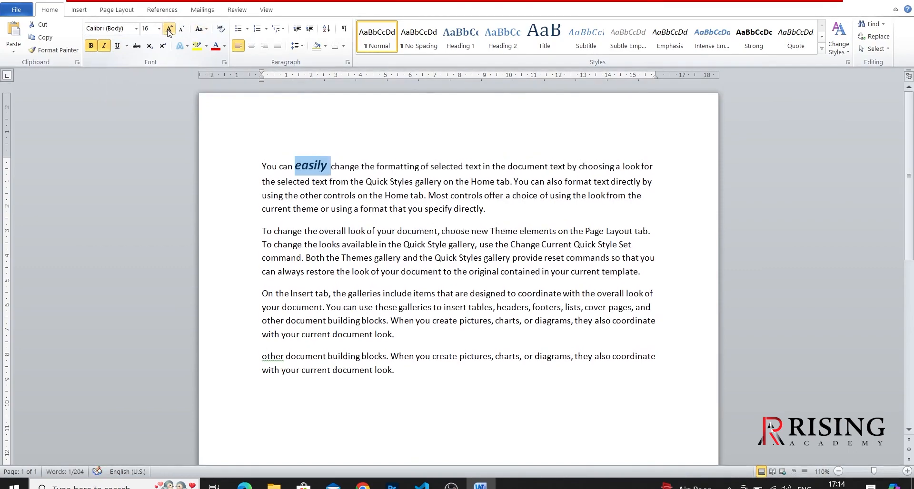
left_click(319, 189)
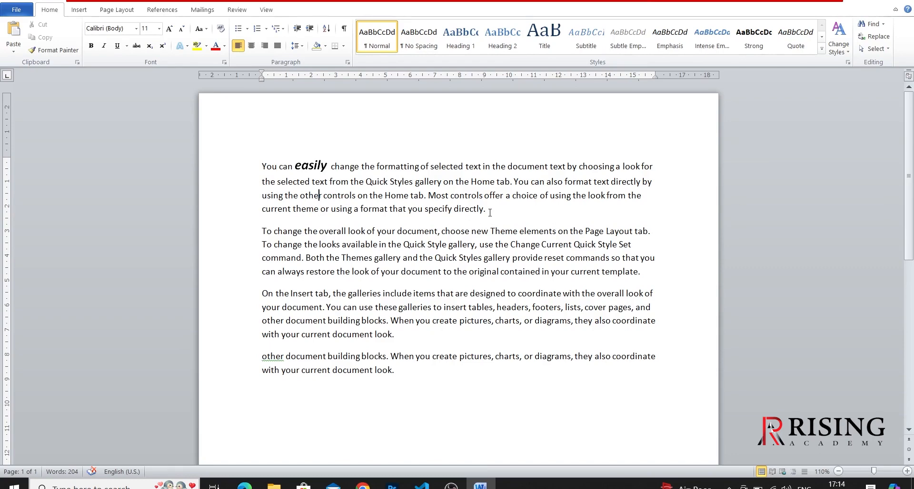
- Copy the formatting of "easily" with Format Painter onto the first paragraph's last line, "current theme or using a format that you specify directly."
left_click_drag(487, 210, 262, 214)
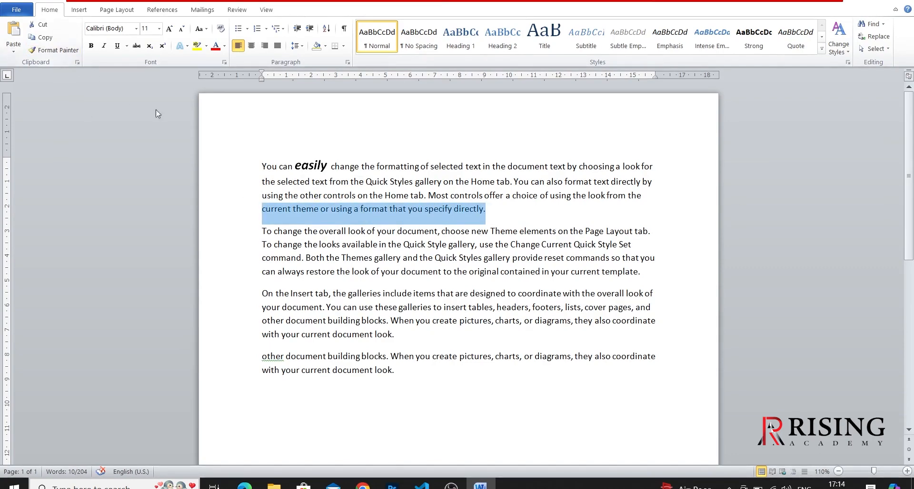
double_click(307, 167)
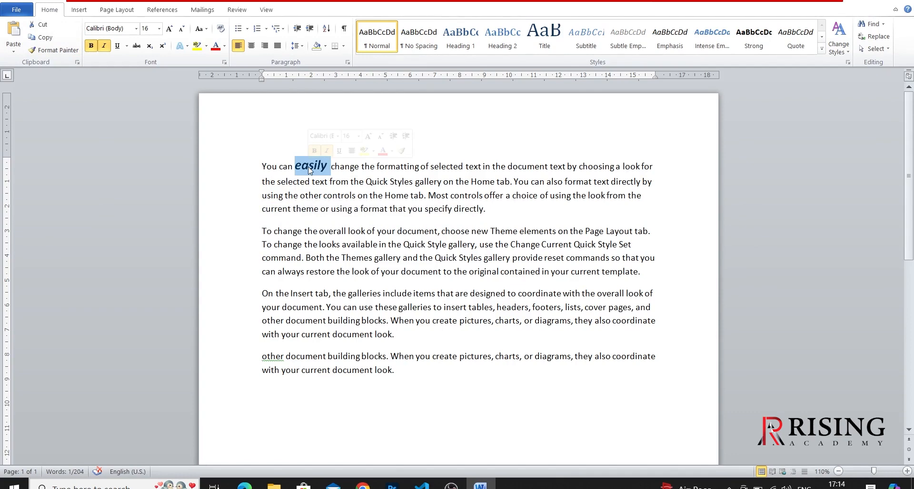
left_click(60, 52)
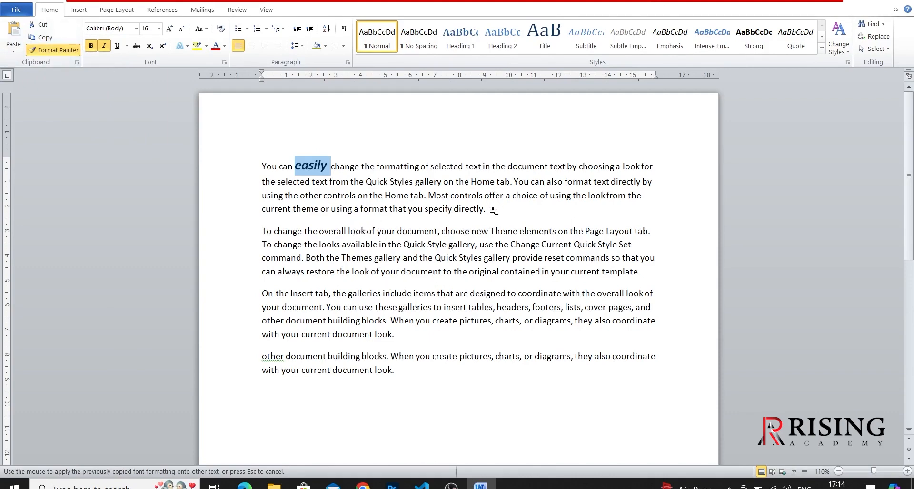
left_click_drag(494, 205, 278, 213)
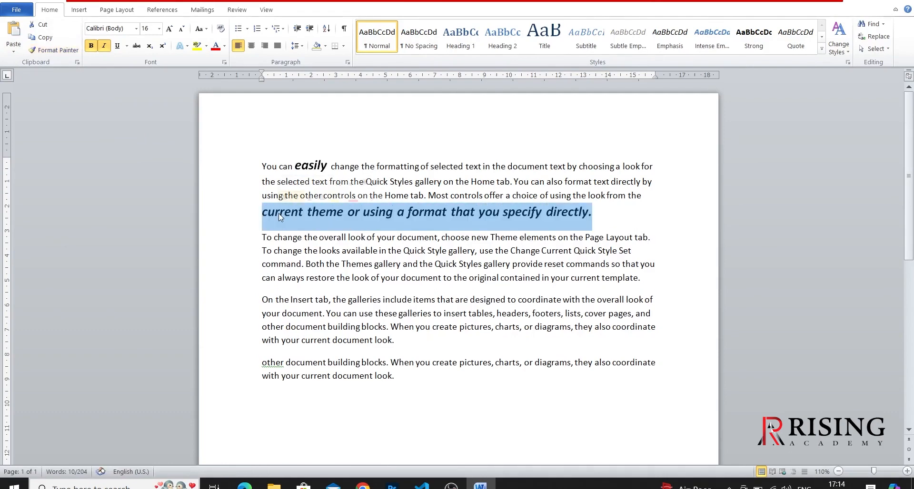
left_click(516, 302)
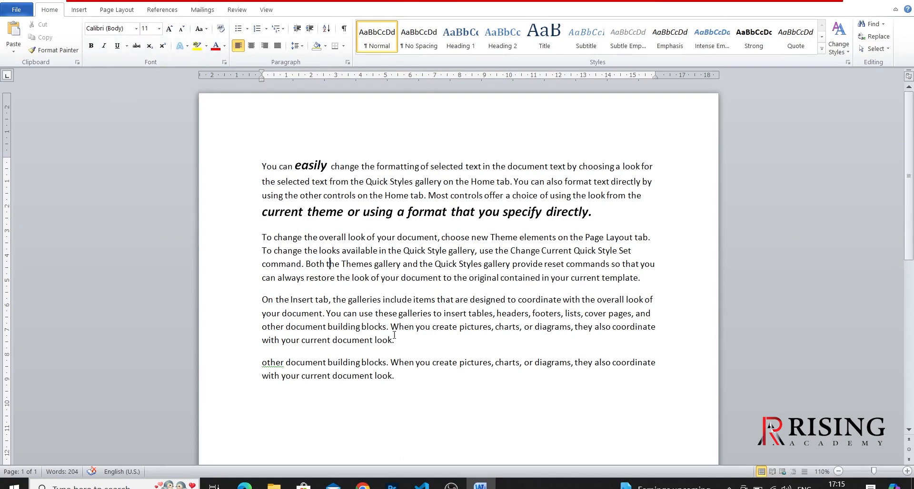
- Set the third paragraph, starting "On the Insert tab", to the Arial font at size 14
triple_click(383, 325)
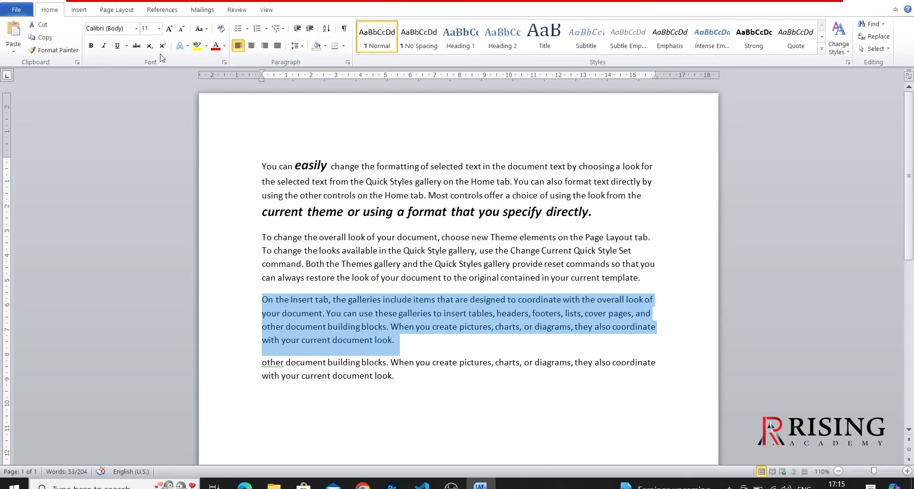
left_click(135, 30)
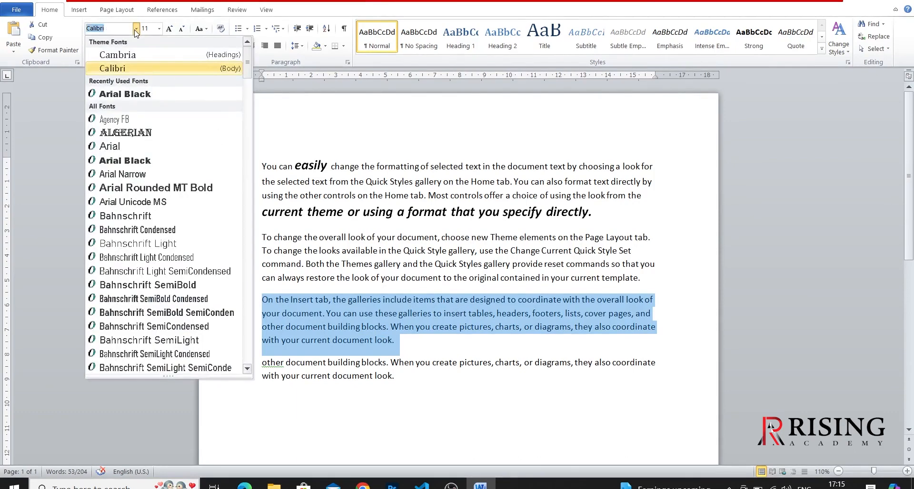
left_click(128, 150)
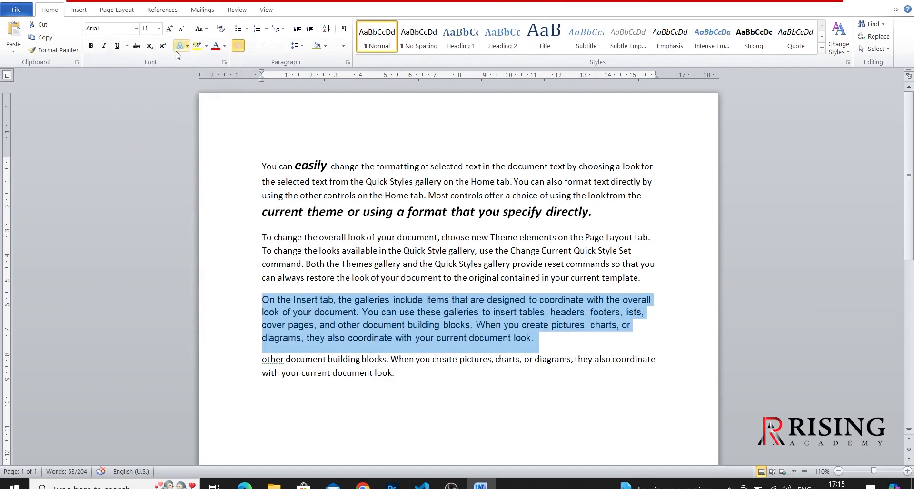
left_click(160, 31)
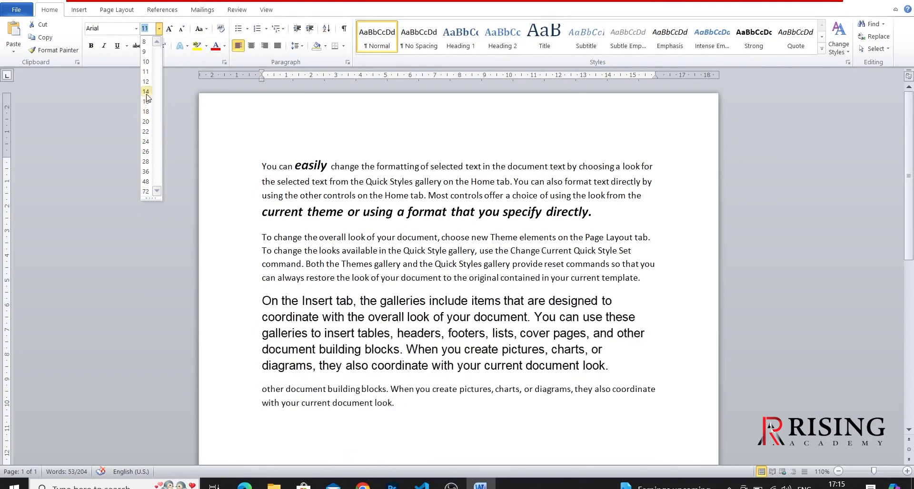
left_click(146, 92)
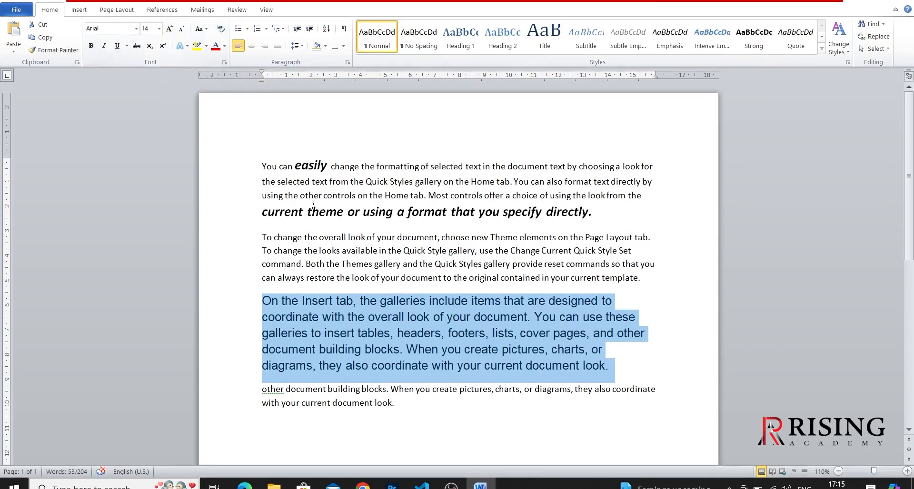
- Enlarge the word "overall" in the second paragraph to size 24 with Grow Font
double_click(332, 236)
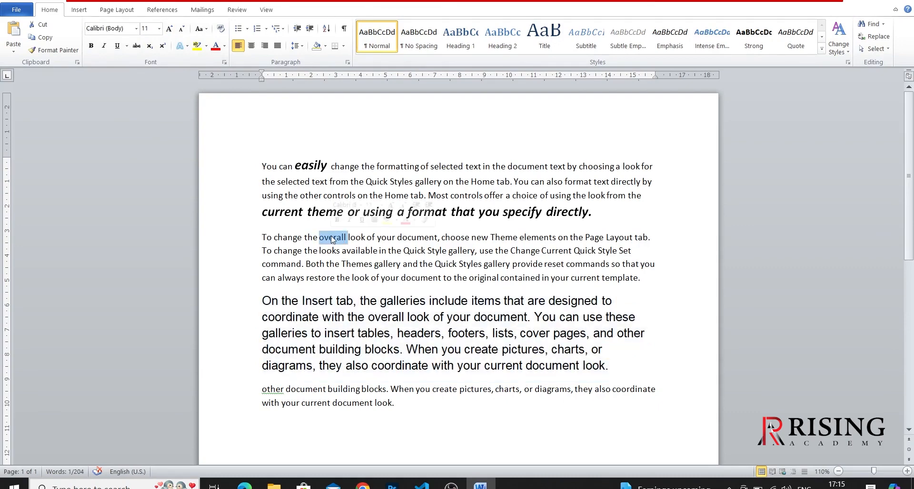
left_click(169, 29)
left_click(169, 29)
left_click(169, 29)
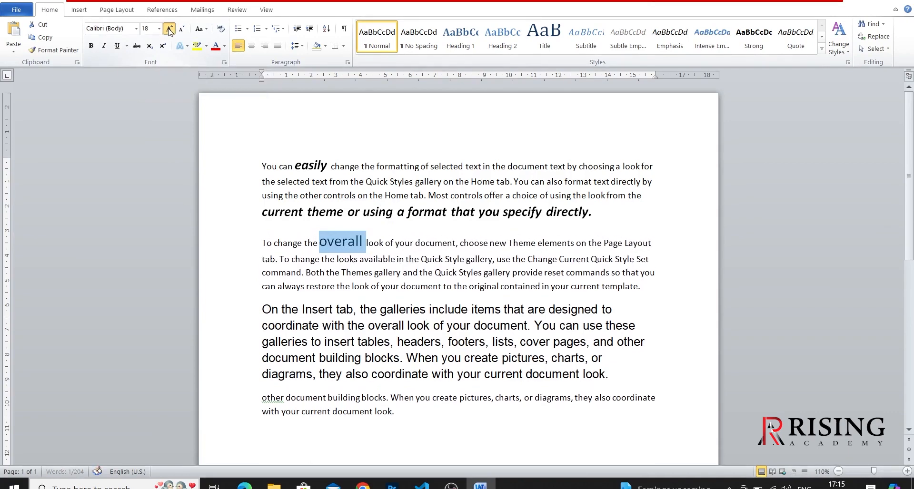
left_click(169, 29)
left_click(169, 28)
left_click(169, 28)
left_click(169, 28)
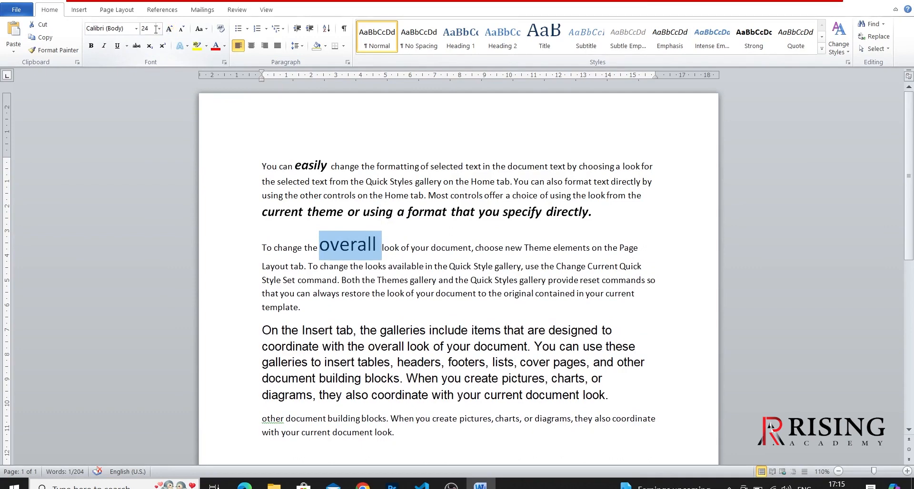
- Reduce the word "overall" to size 10 with Shrink Font
left_click(181, 29)
left_click(182, 30)
left_click(182, 29)
left_click(182, 30)
left_click(182, 29)
left_click(182, 30)
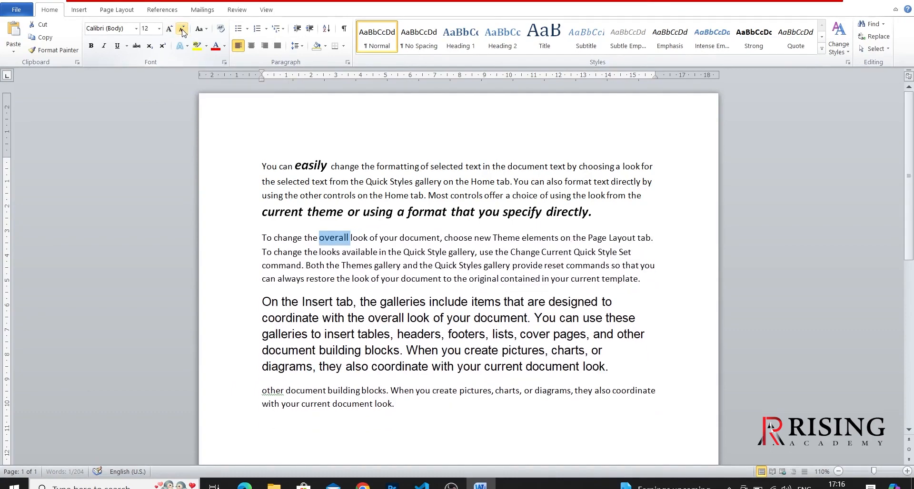
left_click(182, 30)
left_click(182, 29)
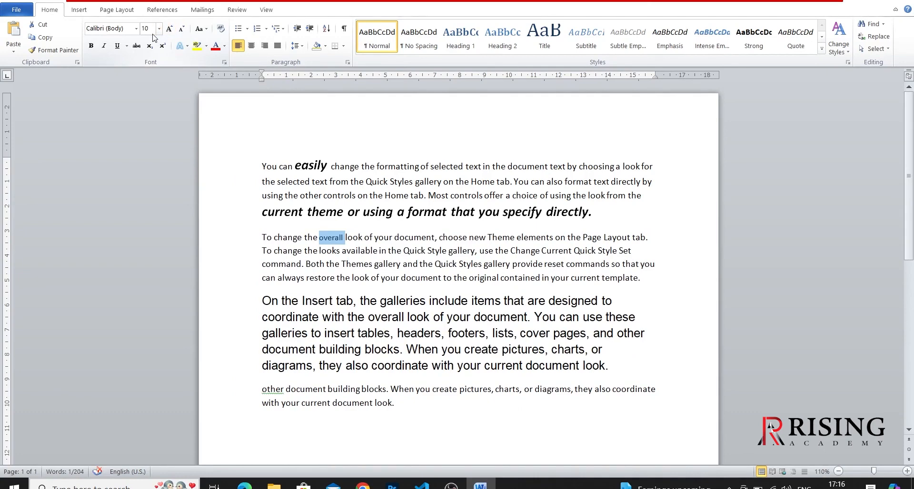
- Enlarge the word "overall" to size 14 and deselect it
left_click(169, 30)
left_click(170, 30)
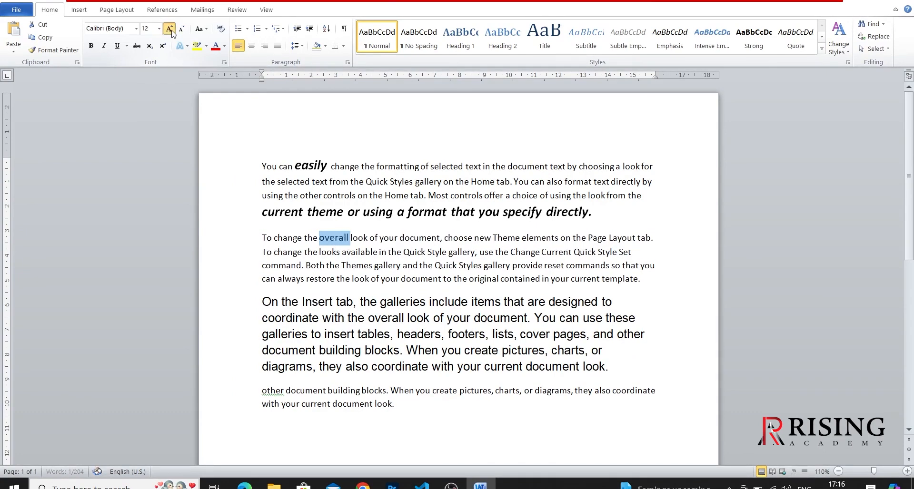
left_click(170, 29)
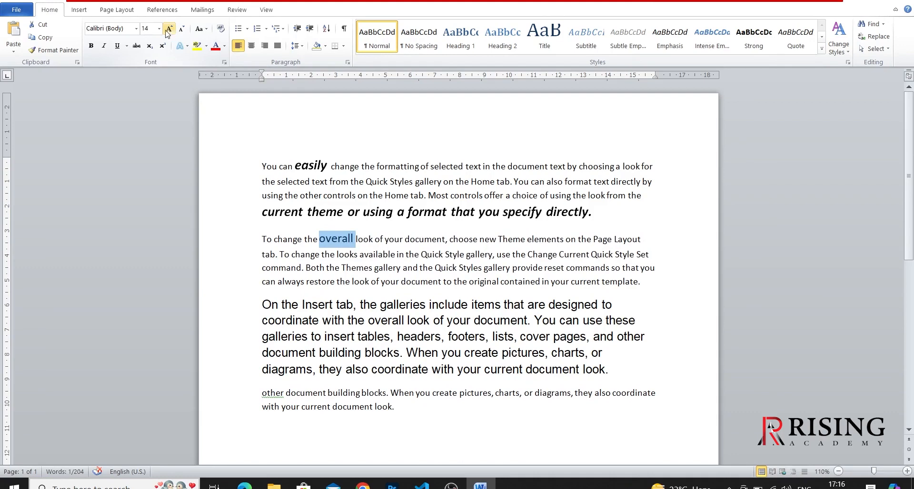
left_click(418, 369)
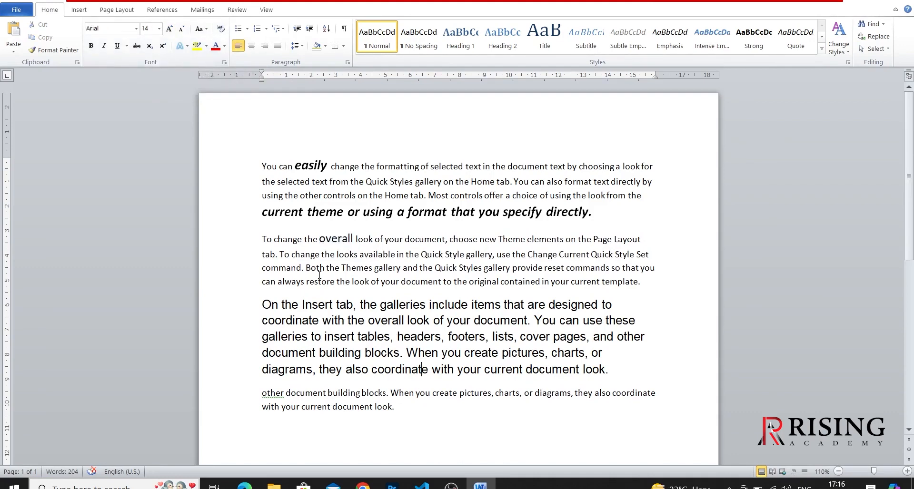
- Change the word "coordinate" in the last line of the third paragraph to UPPERCASE
left_click(207, 30)
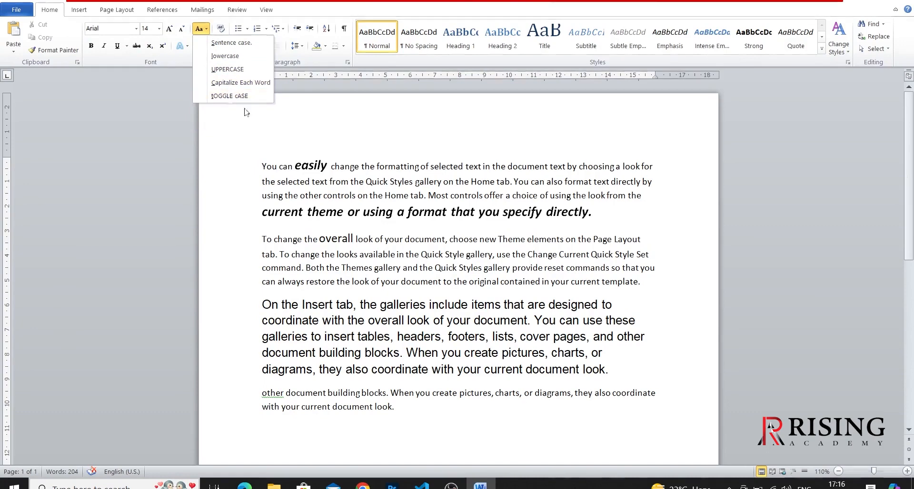
left_click(399, 414)
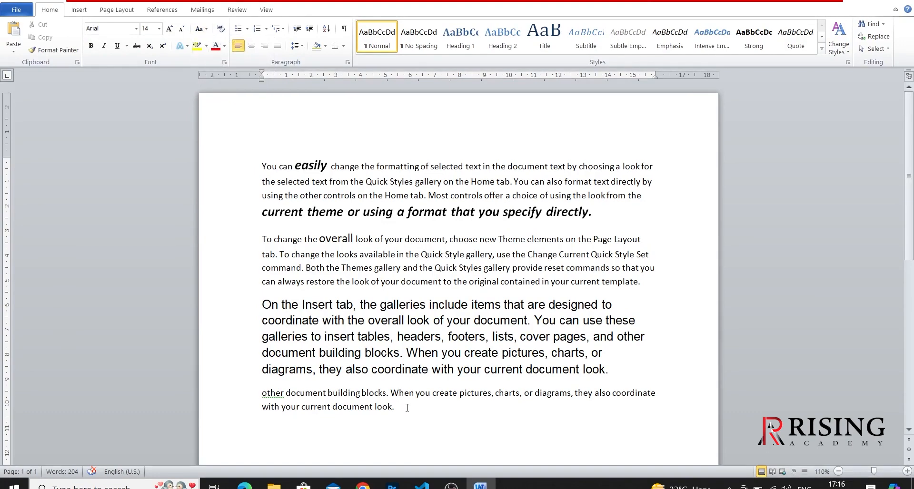
double_click(400, 370)
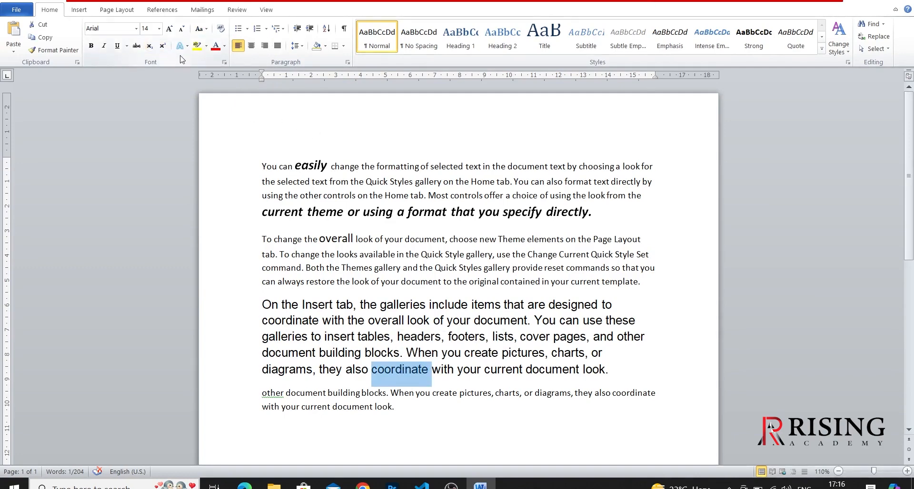
left_click(206, 30)
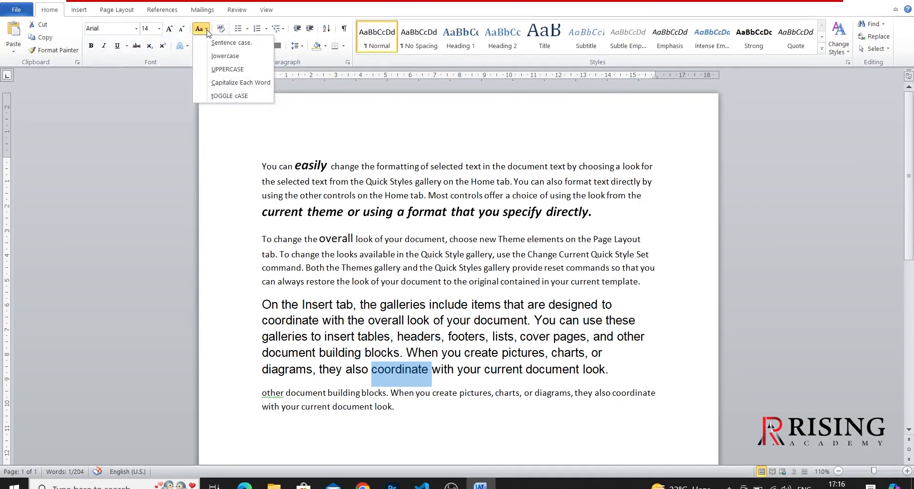
left_click(216, 70)
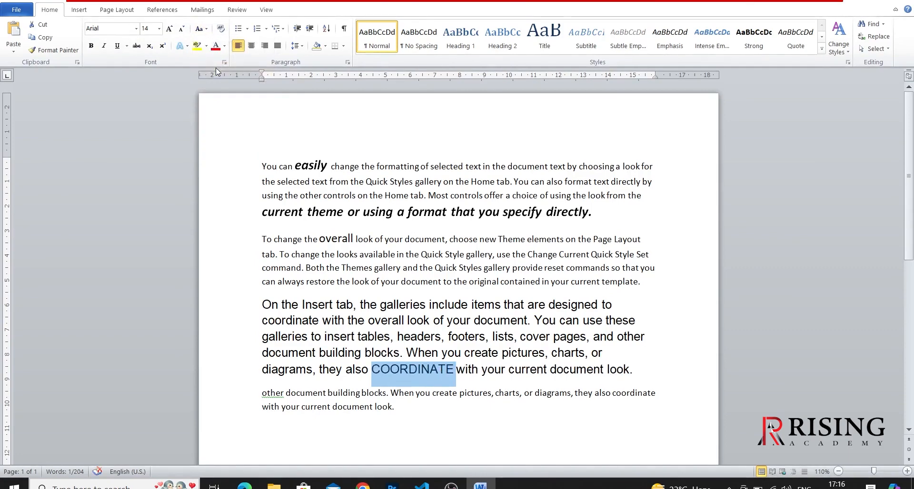
- Change the word "coordinate" in the third paragraph back to lowercase, then try Sentence case on it
left_click(206, 30)
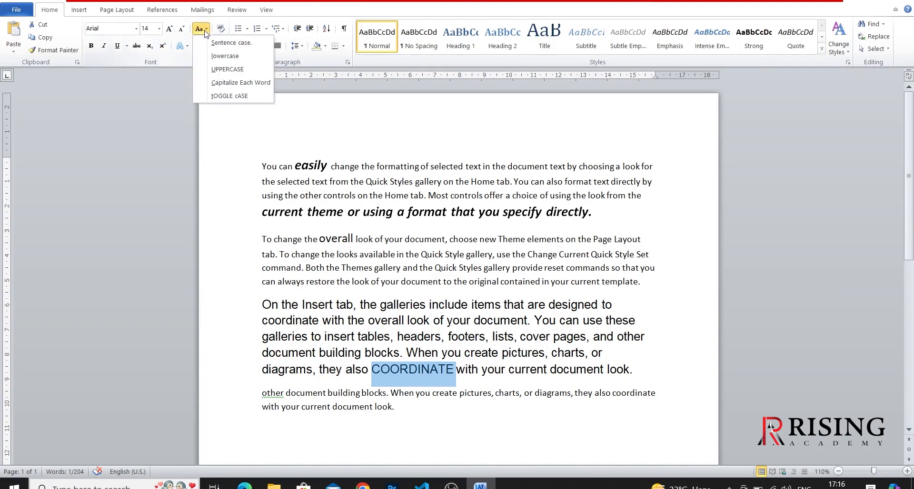
left_click(213, 56)
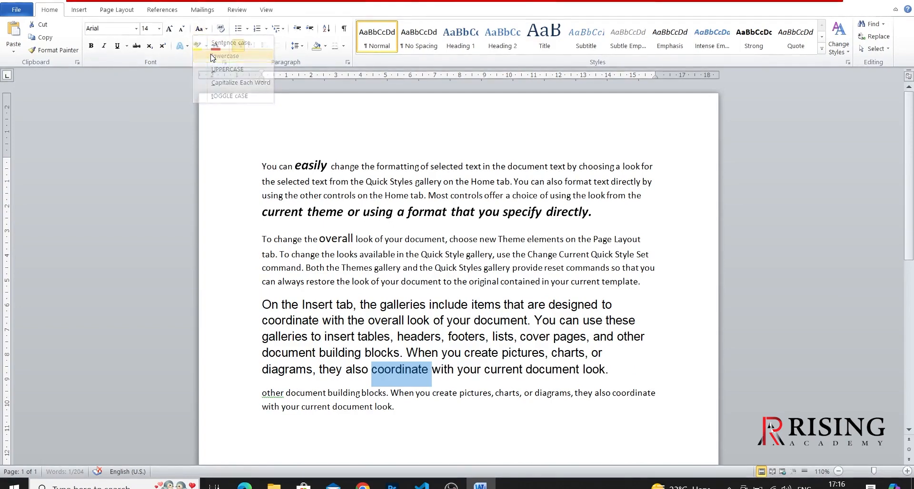
left_click(206, 31)
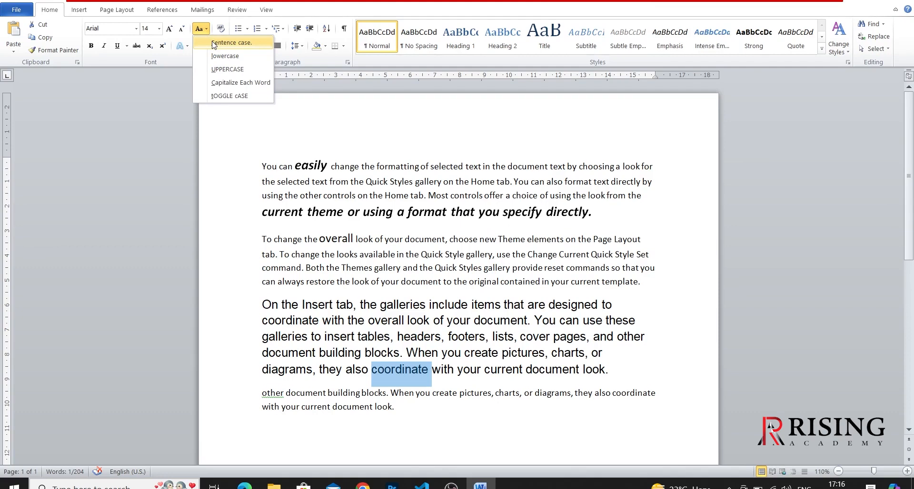
left_click(212, 43)
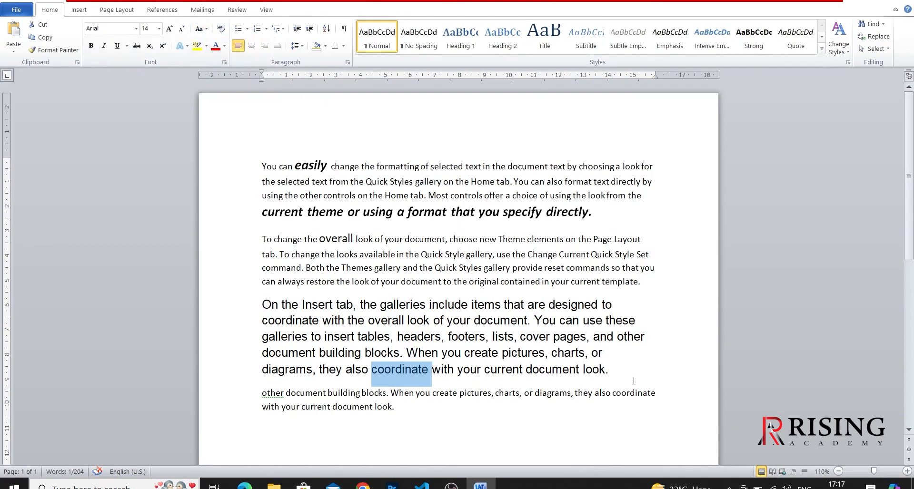
- Apply Capitalize Each Word to the third paragraph's last line, starting "diagrams, they also coordinate", and deselect it
left_click_drag(621, 376, 238, 383)
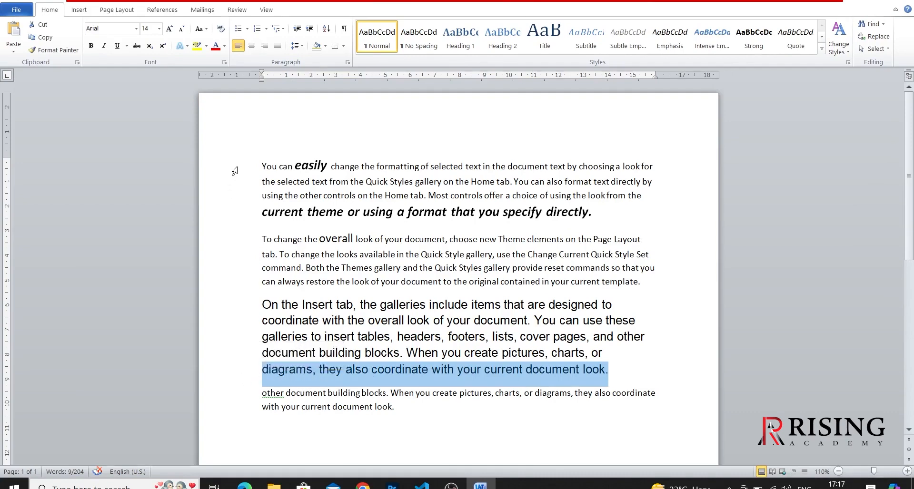
left_click(204, 32)
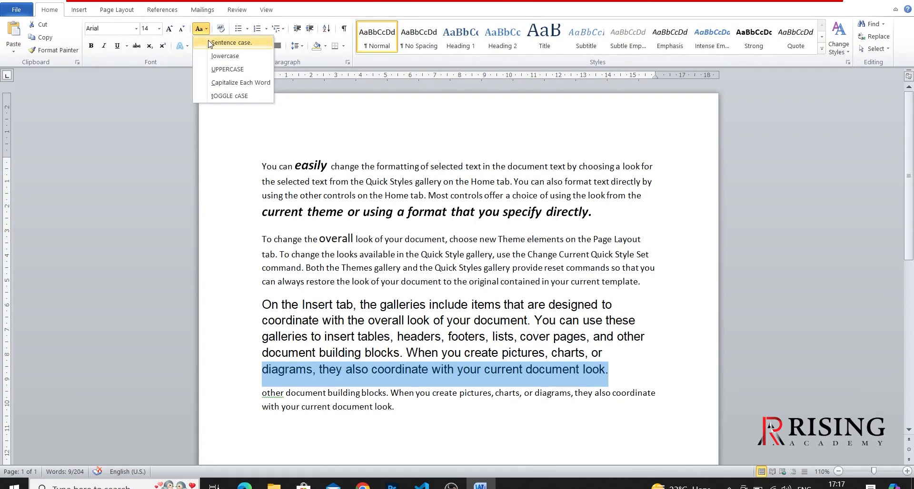
left_click(215, 82)
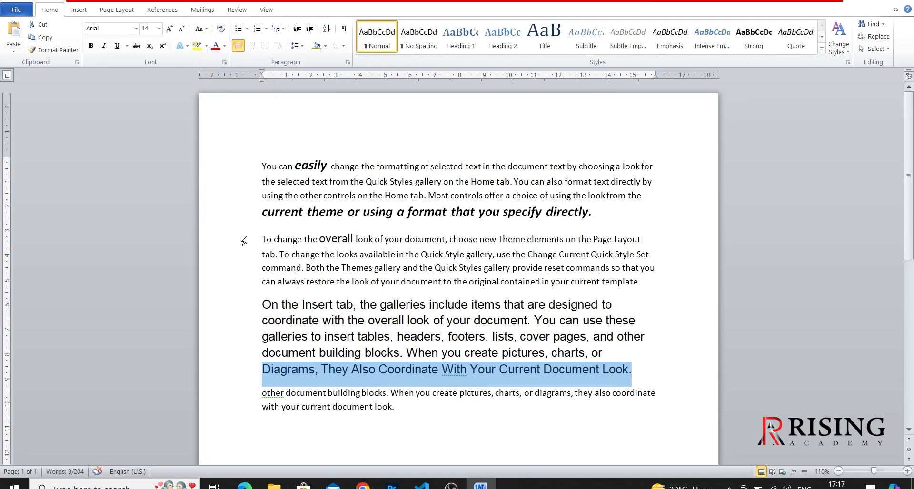
left_click(288, 373)
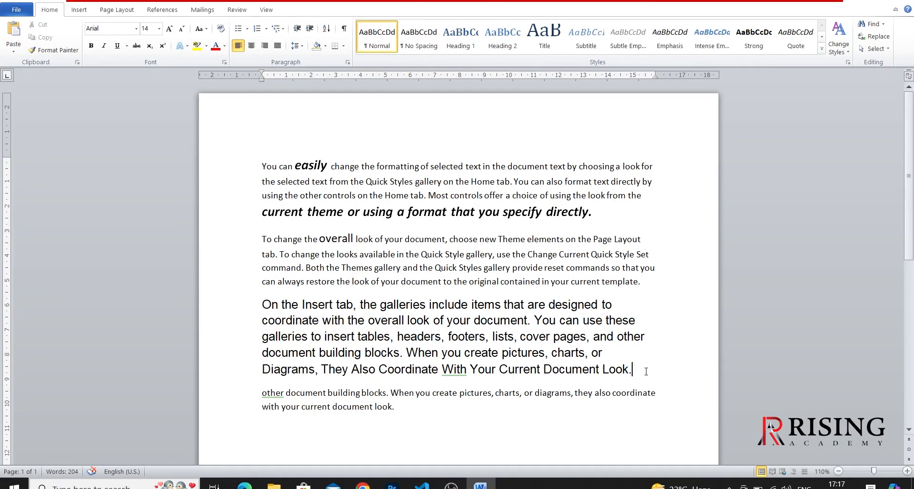
- Apply tOGGLE cASE to the third paragraph's capitalized last line and deselect it
left_click_drag(646, 371, 246, 384)
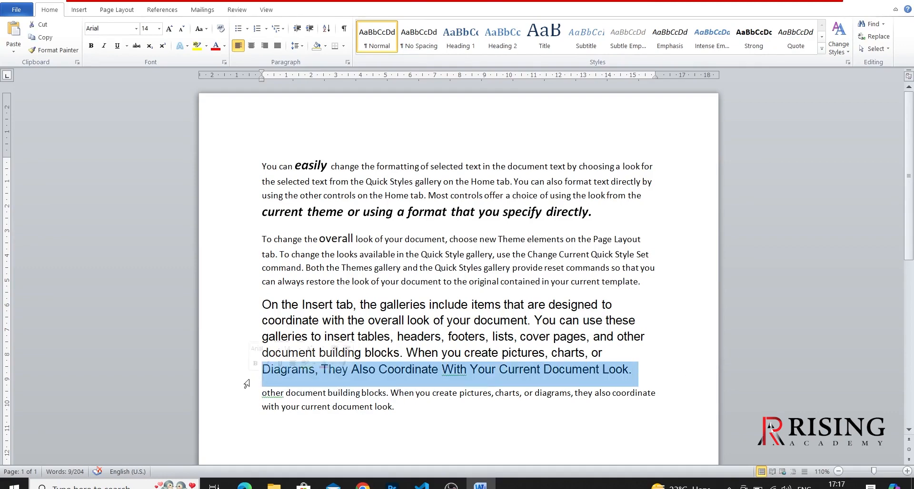
left_click(206, 31)
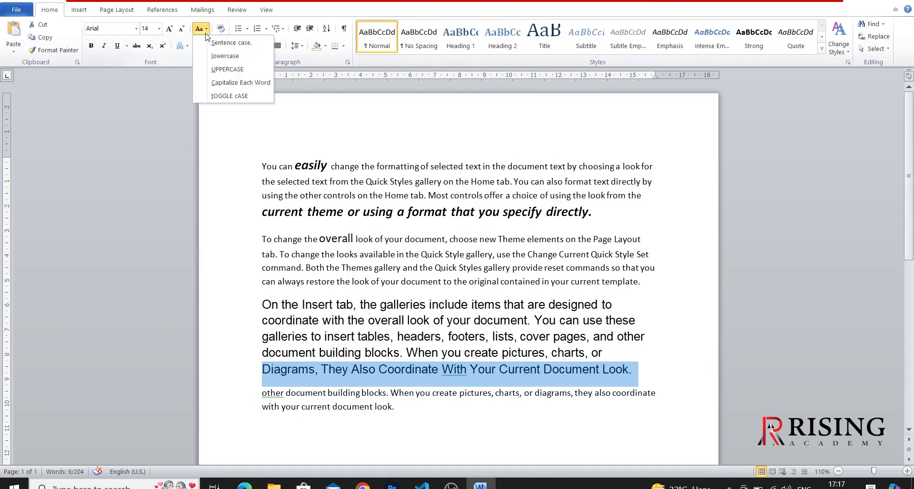
left_click(209, 97)
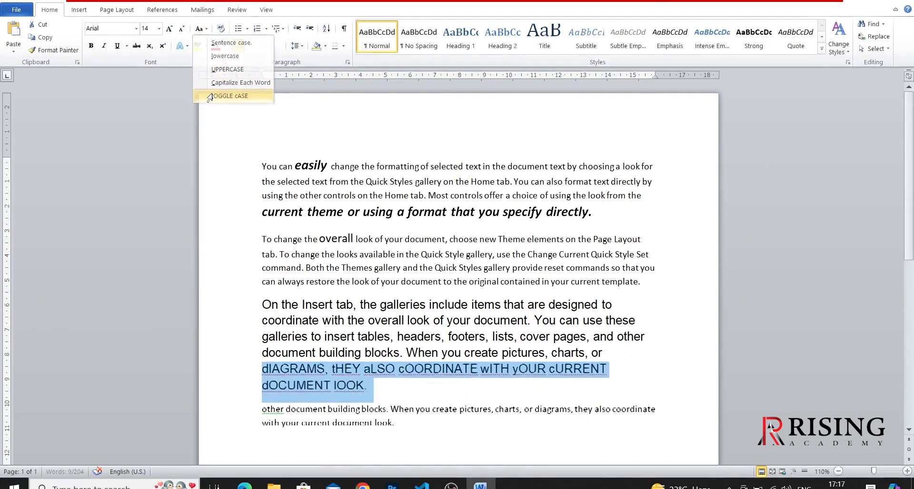
left_click(401, 393)
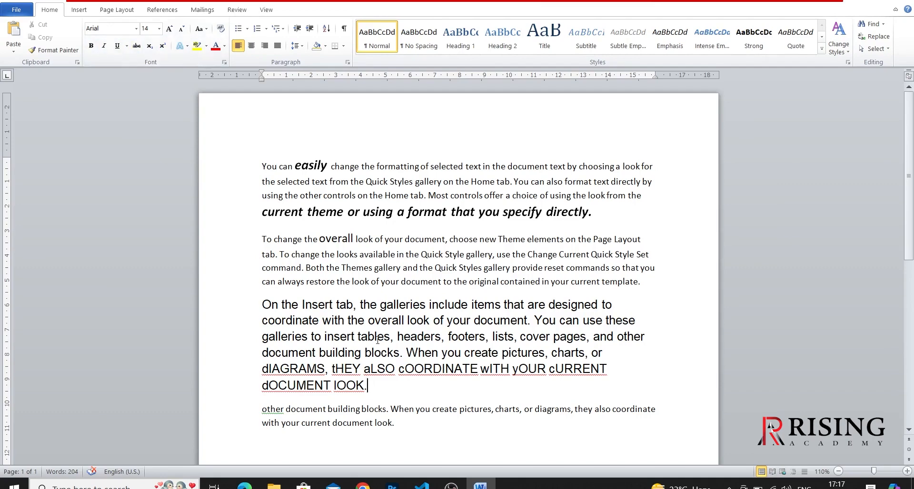
- Make the word "When" in the last paragraph bold and deselect it
scroll(377, 340, "down", 3)
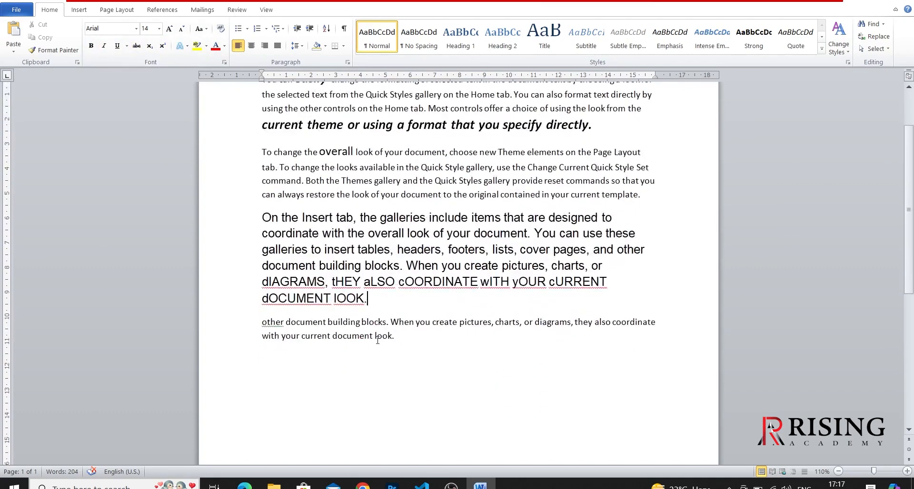
double_click(404, 323)
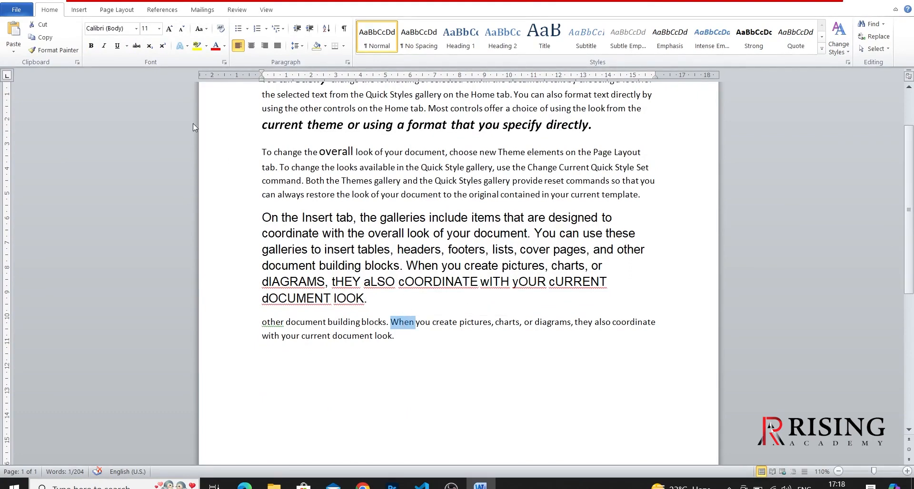
left_click(90, 49)
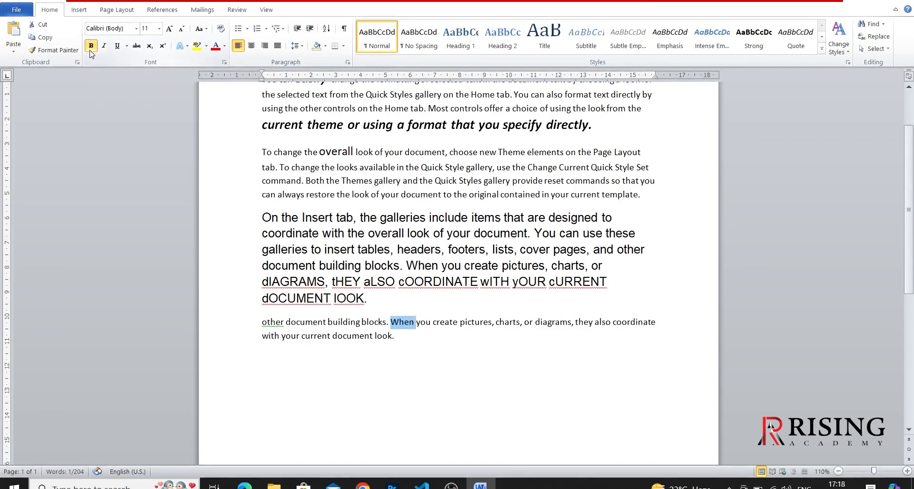
left_click(444, 326)
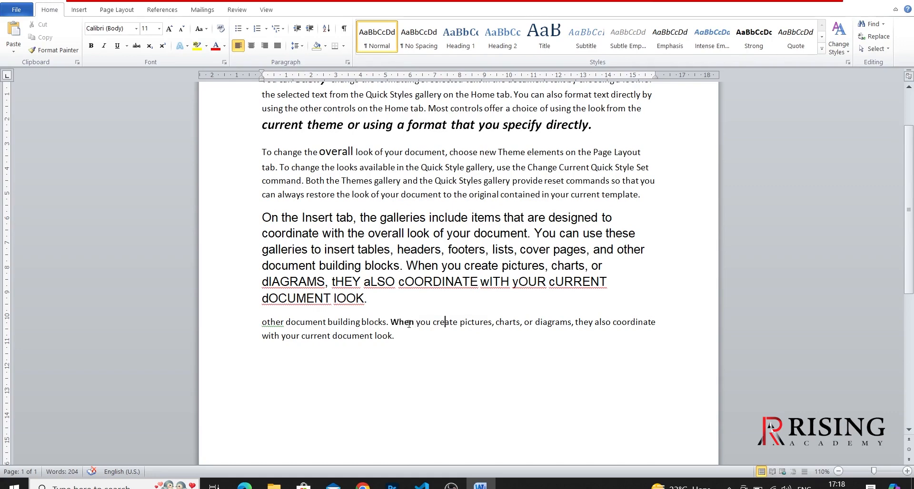
- Remove the bold formatting from the word "When" in the last paragraph
double_click(409, 323)
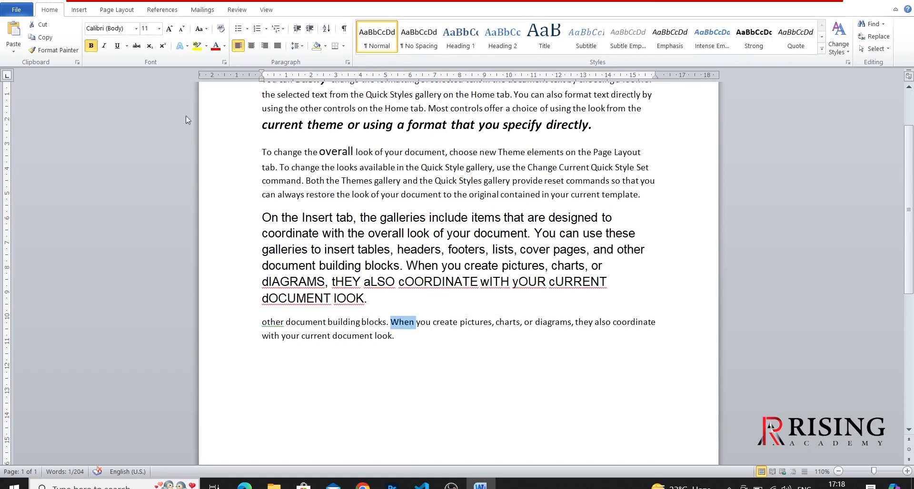
left_click(91, 46)
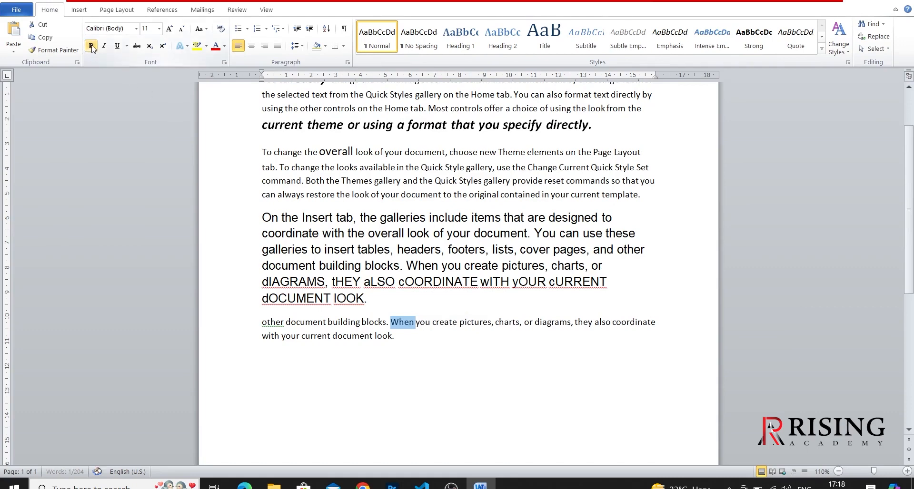
left_click(289, 380)
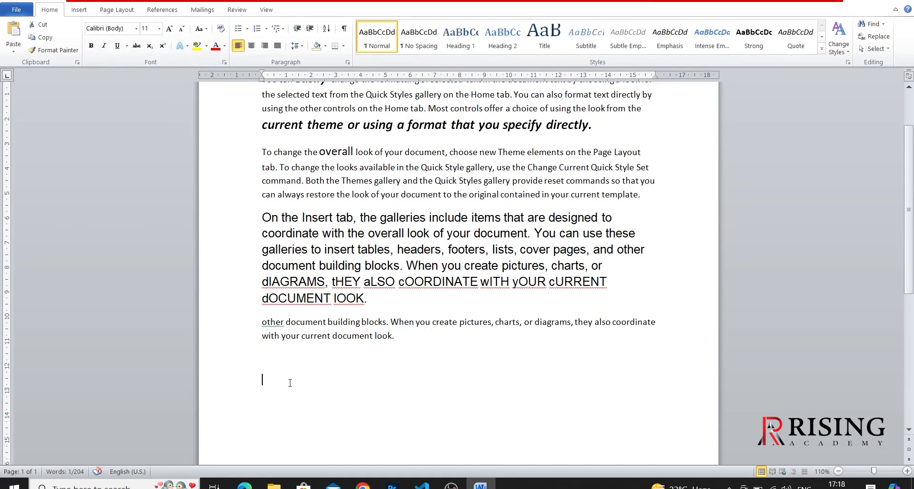
- Italicize the word "current" in the last paragraph and deselect it
double_click(324, 338)
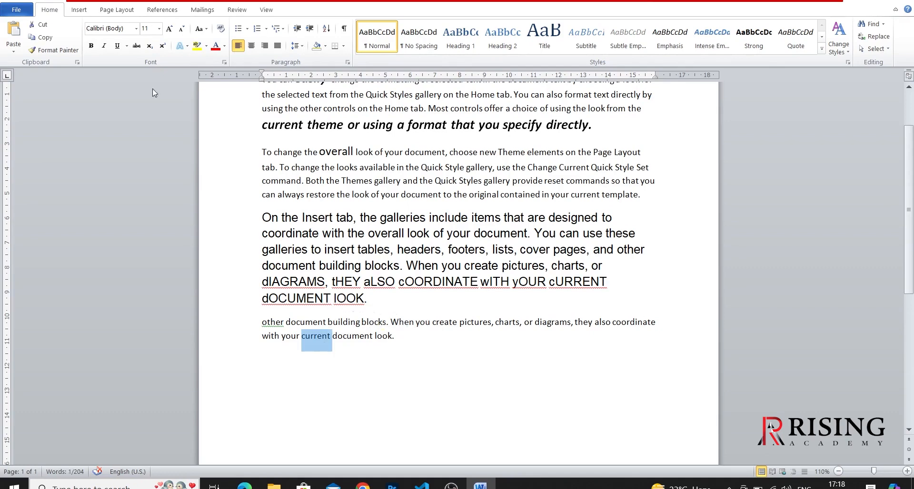
left_click(105, 46)
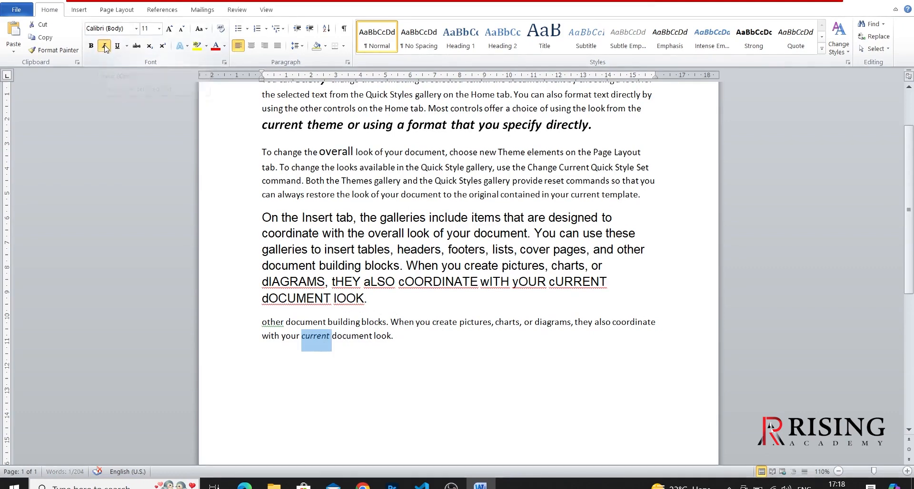
left_click(388, 352)
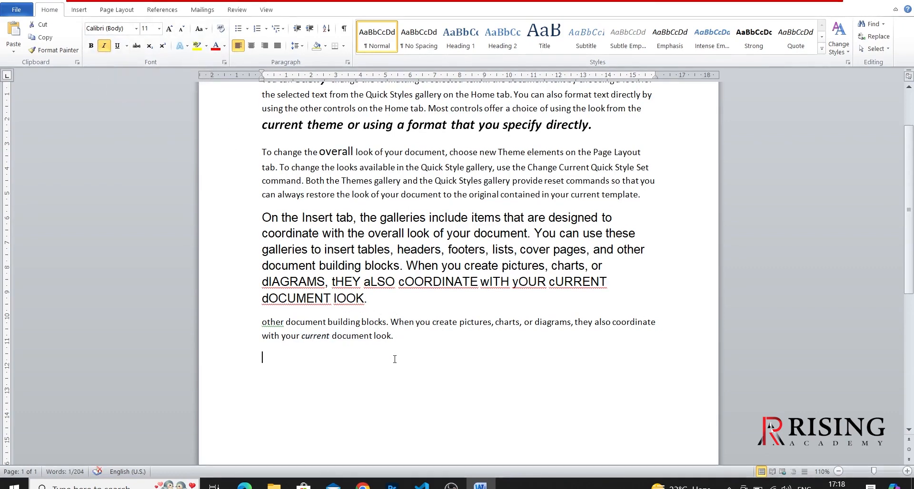
- Enlarge the italic word "current" in the last paragraph to size 18 with Grow Font
double_click(314, 336)
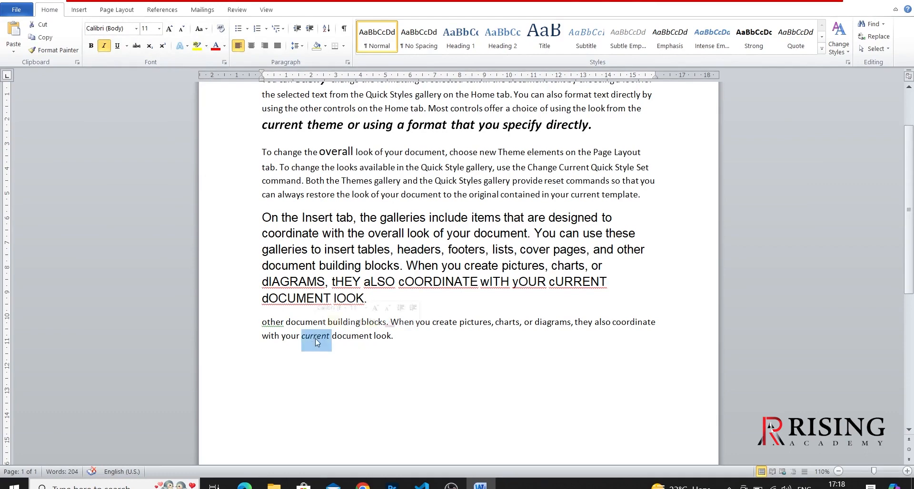
left_click(169, 29)
left_click(169, 29)
left_click(169, 29)
left_click(169, 29)
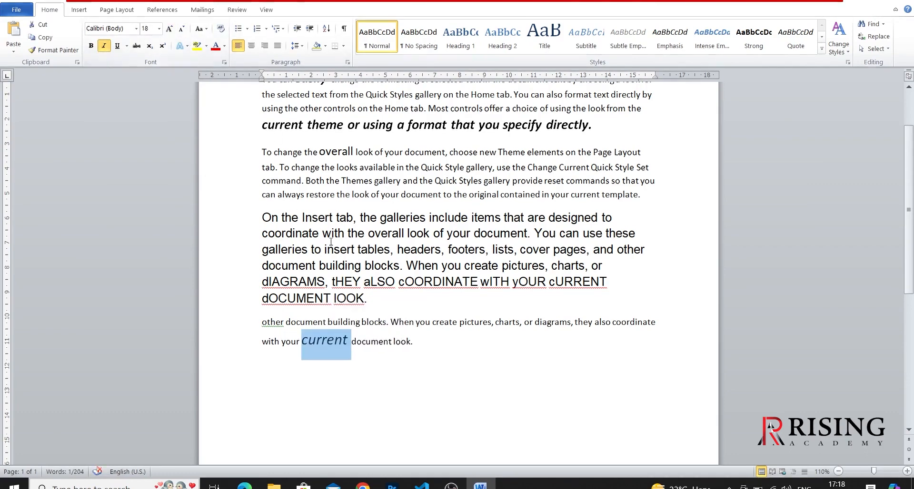
left_click(372, 355)
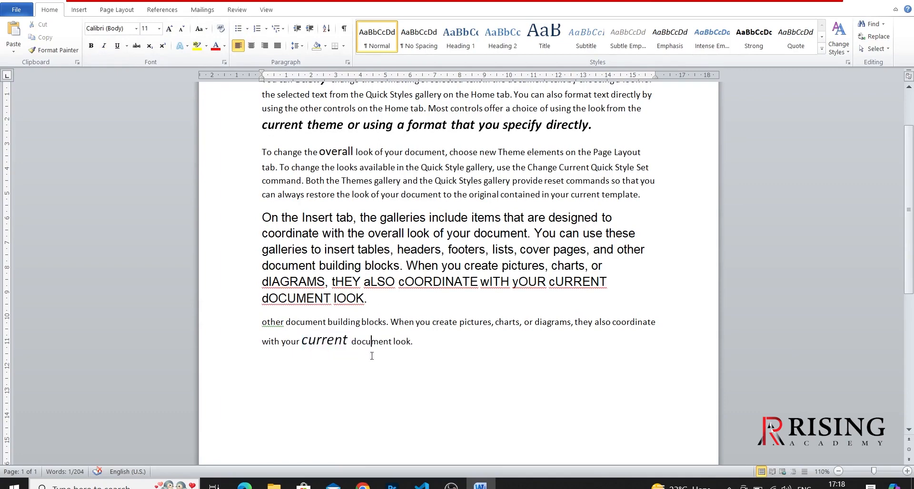
- Turn italics off and back on for the word "current" in the last paragraph, and deselect it
double_click(346, 342)
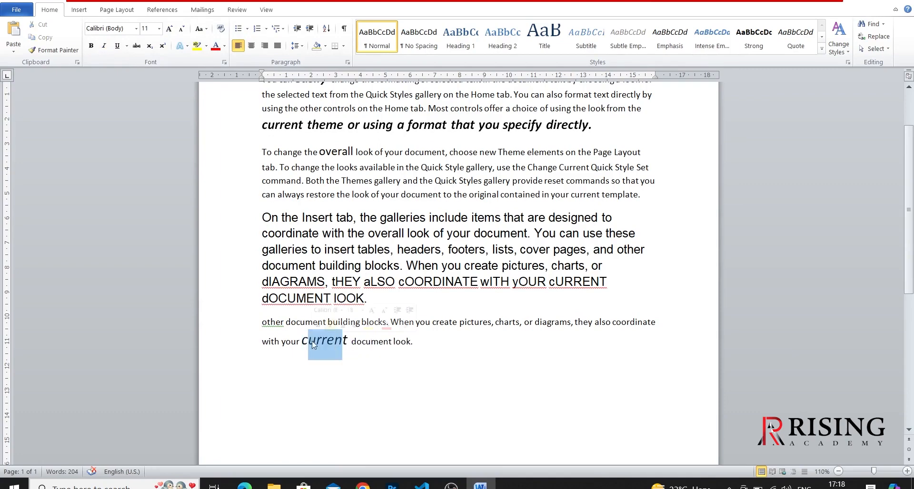
left_click(357, 401)
double_click(333, 340)
left_click(104, 47)
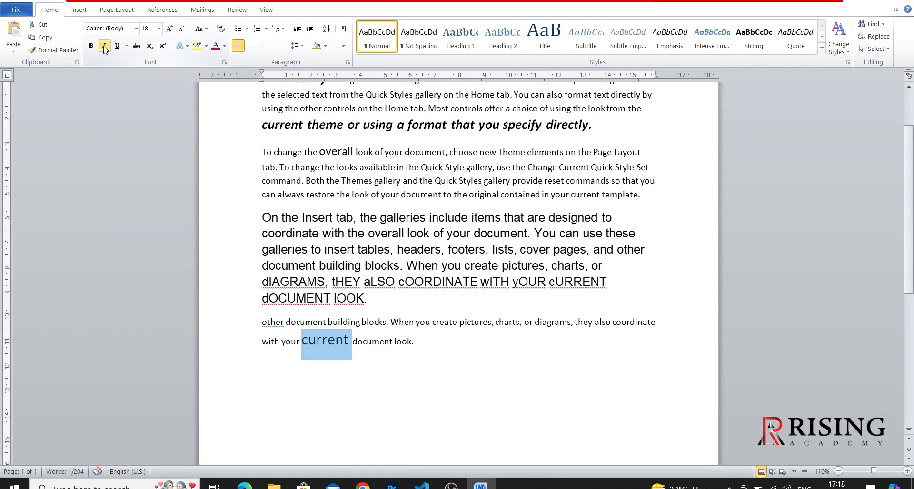
left_click(105, 46)
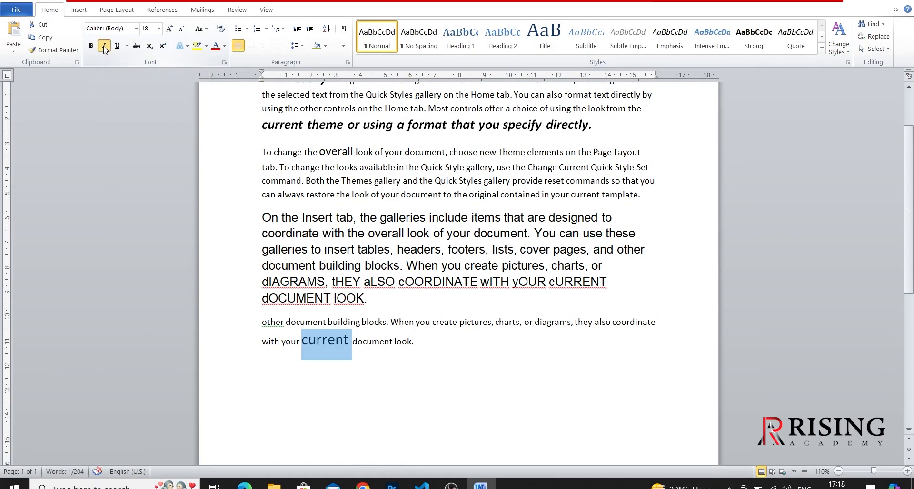
left_click(472, 351)
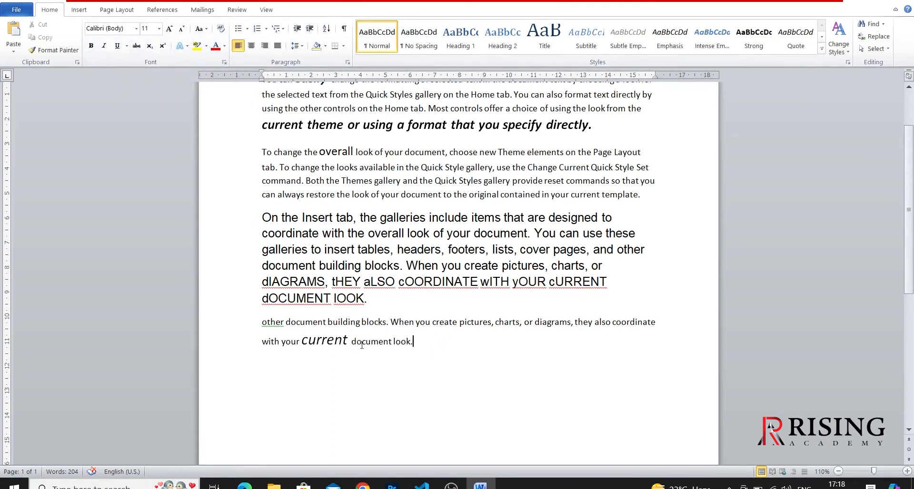
- Underline the word "current" in the last paragraph and set its underline to a blue theme color
double_click(338, 347)
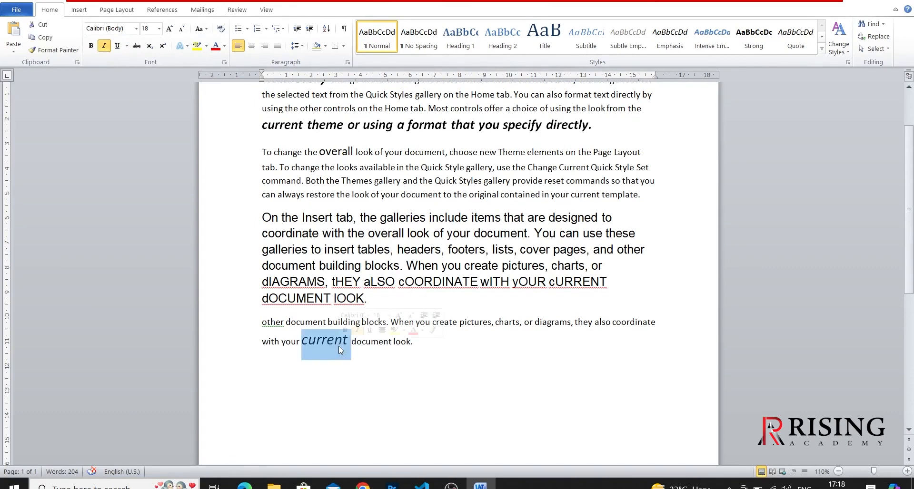
left_click(122, 49)
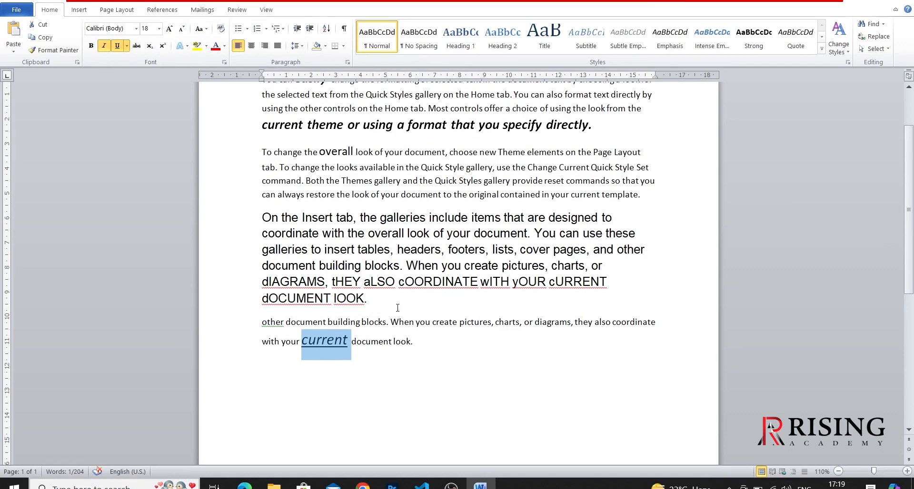
left_click(127, 49)
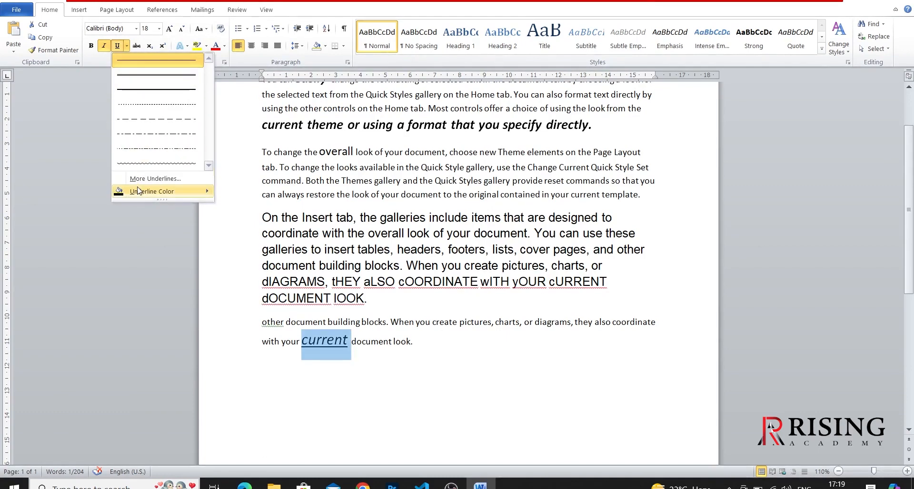
mouse_move(140, 192)
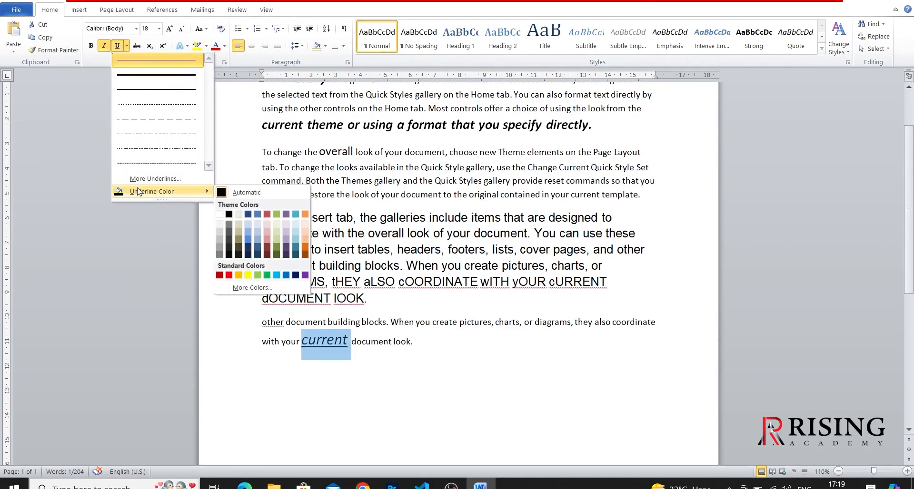
left_click(247, 234)
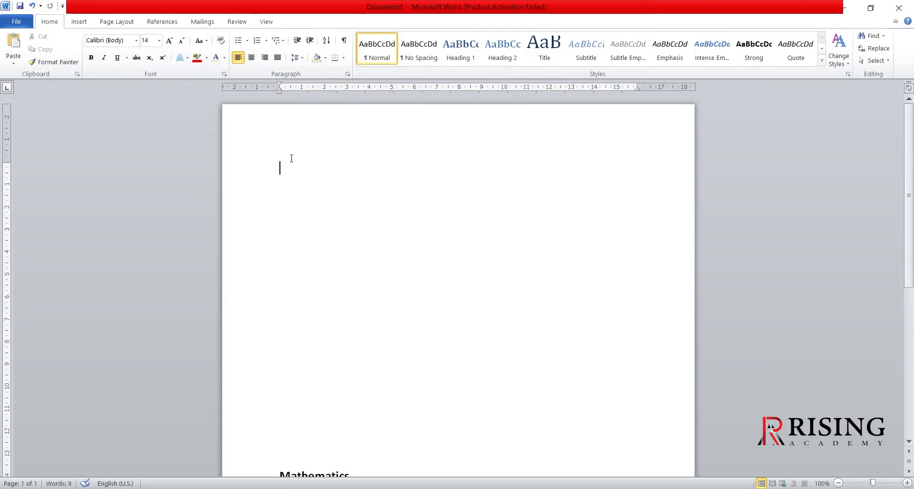
- Generate two paragraphs of sample text at the start of the blank page with =rand(2)
type("=ran")
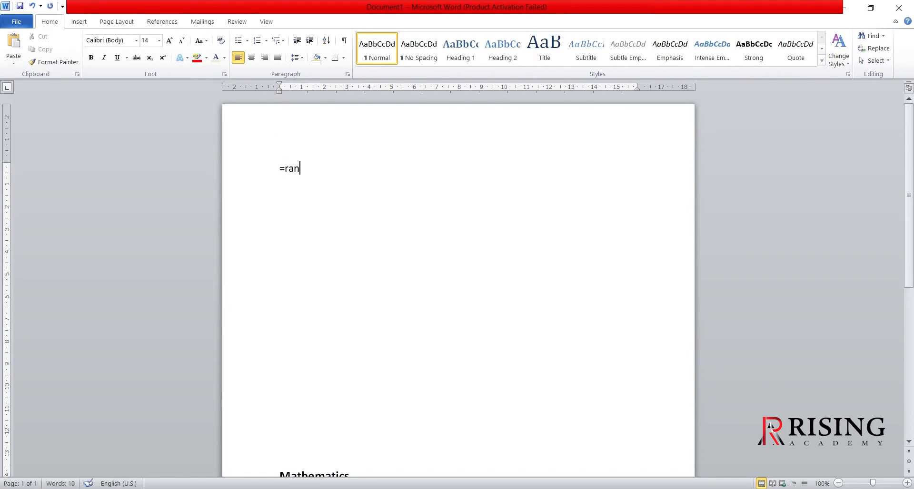
type("d(2)")
key("Return")
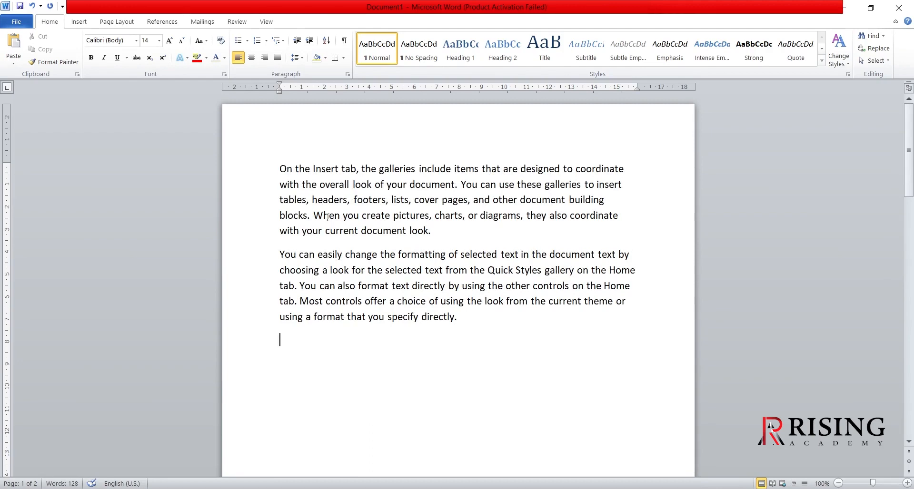
- Strike through the word "When" in the first paragraph and deselect it
double_click(328, 219)
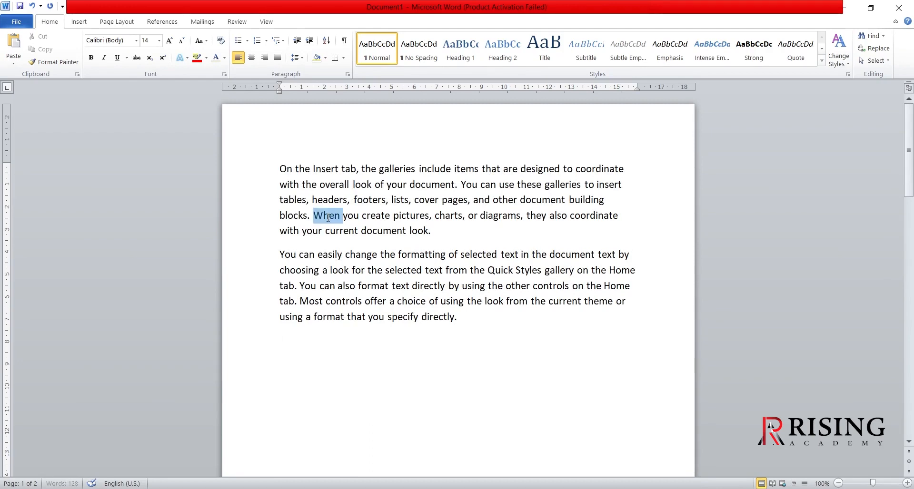
left_click(136, 58)
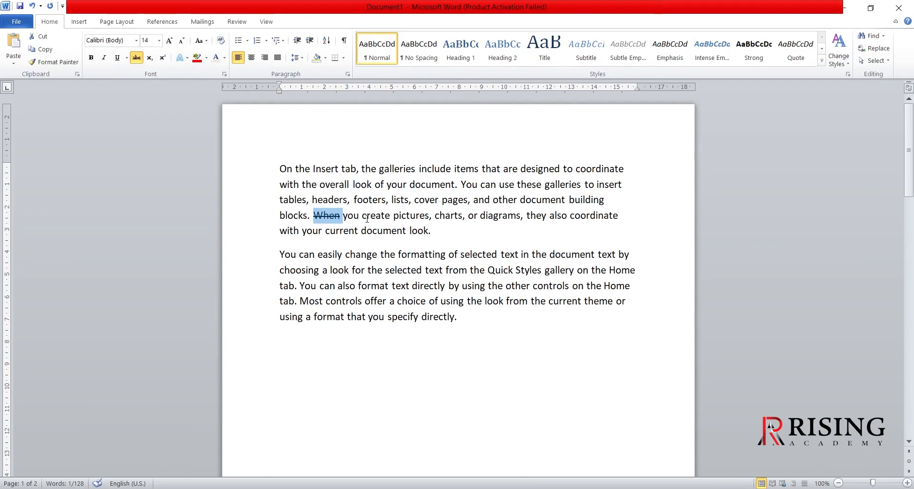
left_click(368, 218)
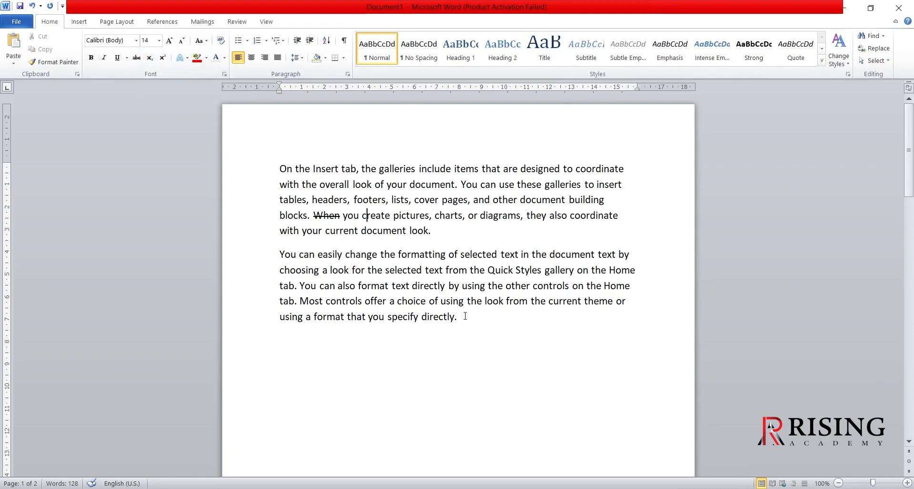
- Add a new line reading "H20" below the second paragraph
key("Return")
type("h")
key("BackSpace")
type("H2")
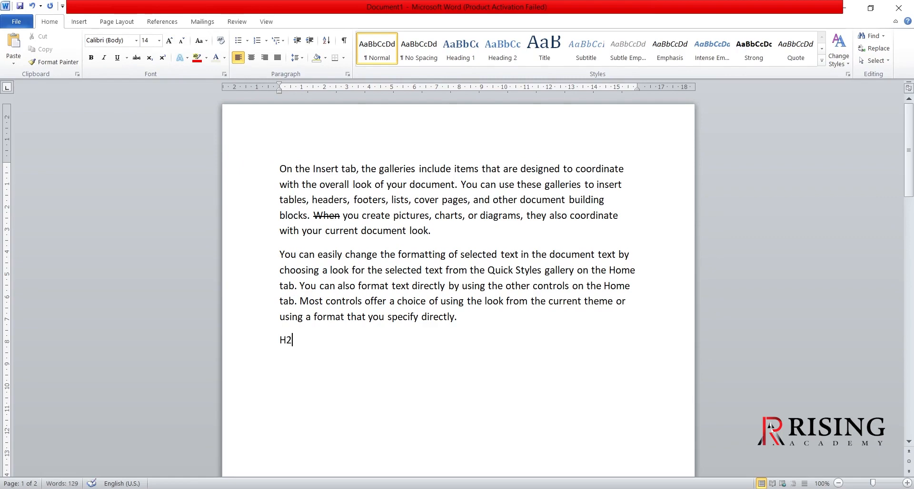
type("0")
- Make the 2 in "H20" subscript and deselect it
left_click_drag(286, 341, 291, 340)
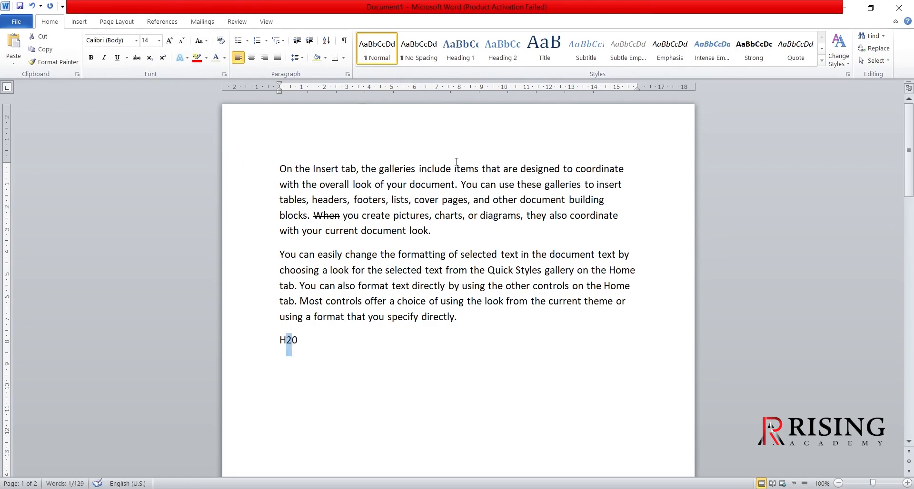
left_click(150, 58)
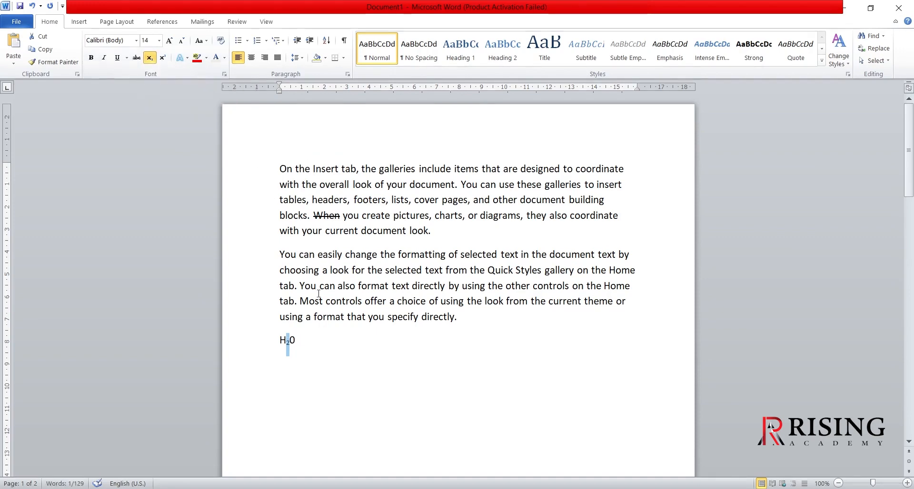
left_click(316, 343)
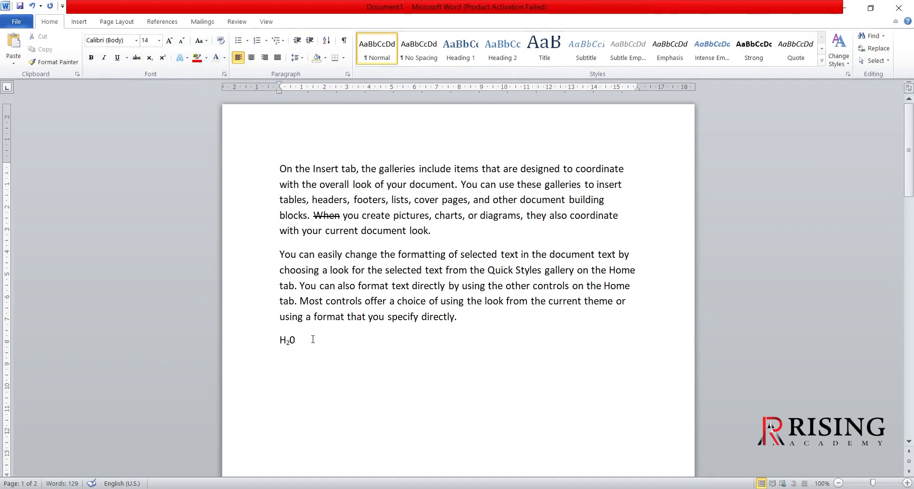
- Add a line reading "4th class" below the H20 line, with "th" in superscript
key("Return")
type("4th class")
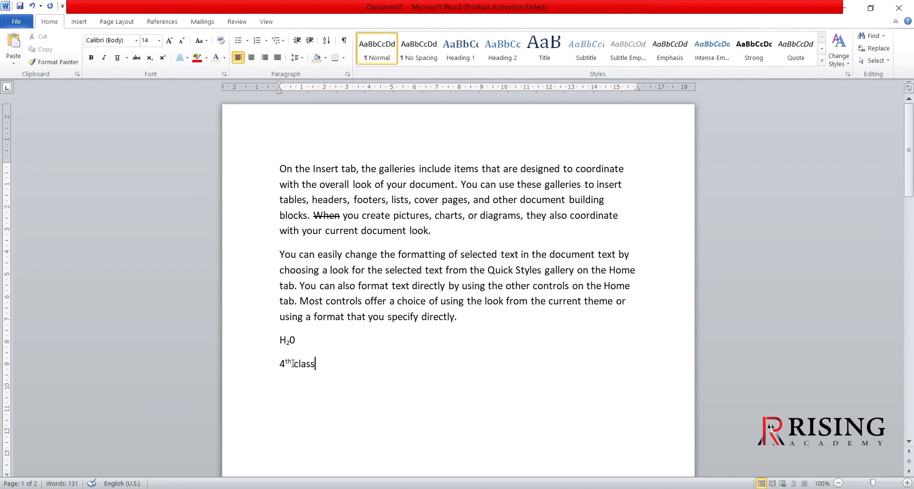
left_click_drag(292, 364, 286, 363)
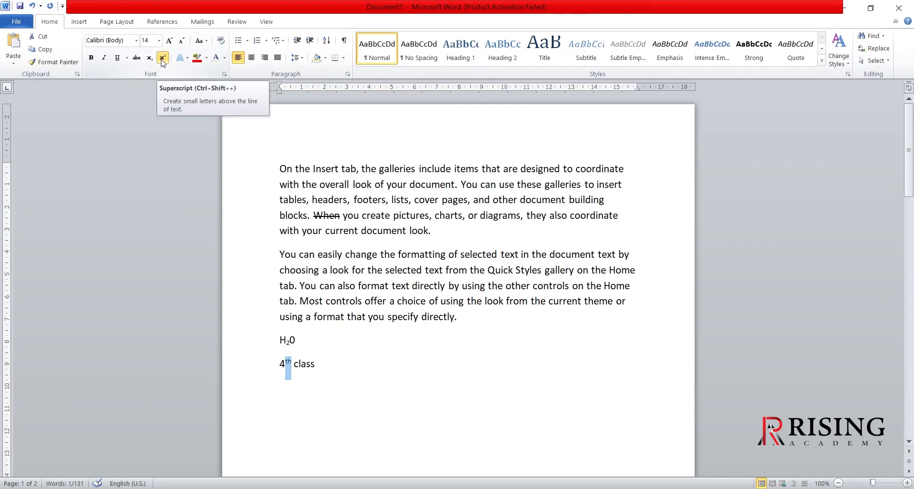
left_click(321, 372)
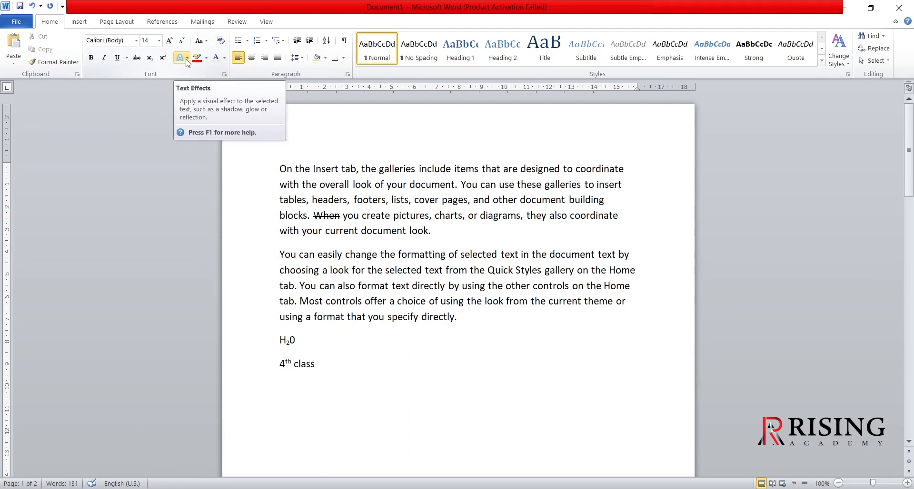
- Apply the text effect Gradient Fill - Purple, Accent 4, Reflection to the first "look" in the second paragraph
double_click(336, 270)
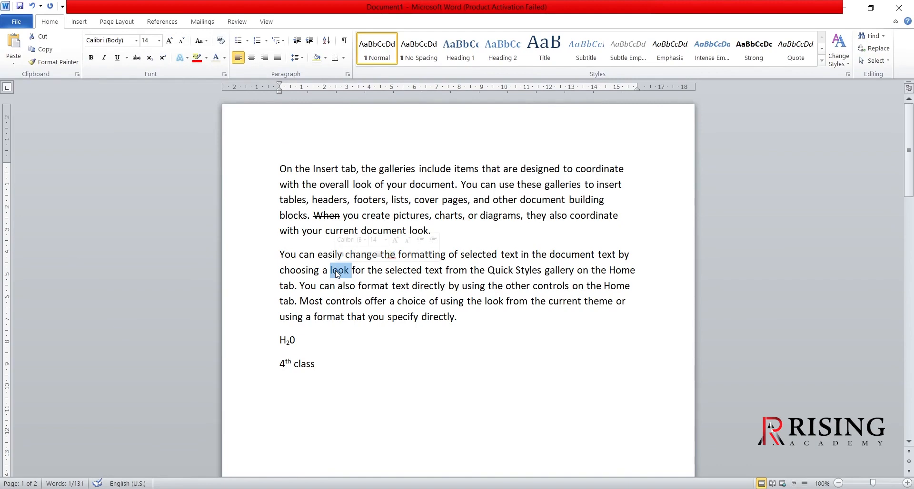
left_click(188, 57)
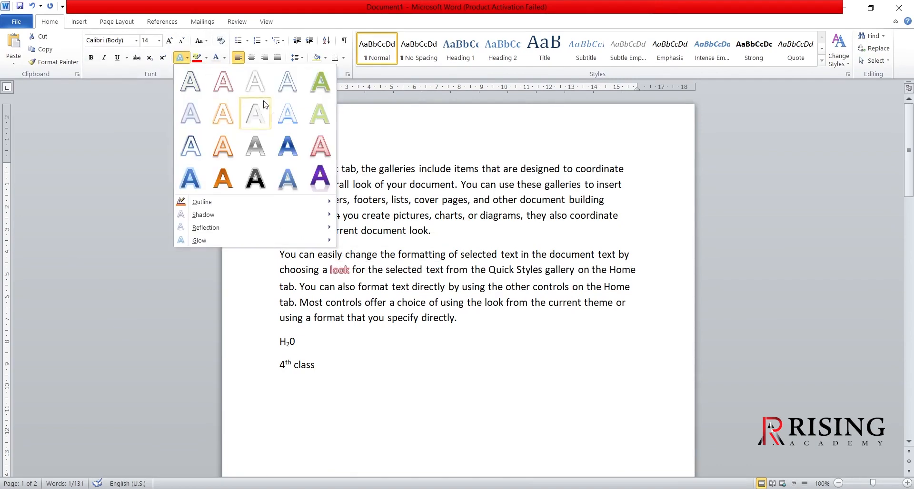
left_click(319, 174)
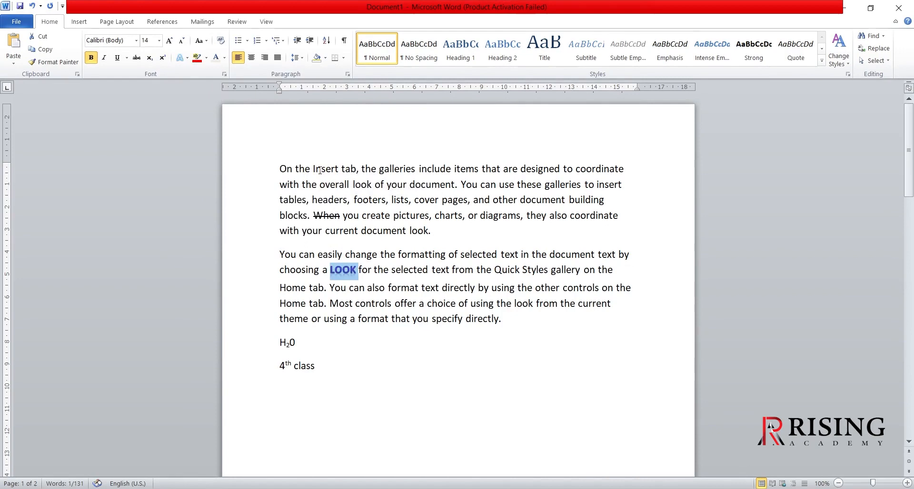
left_click(381, 290)
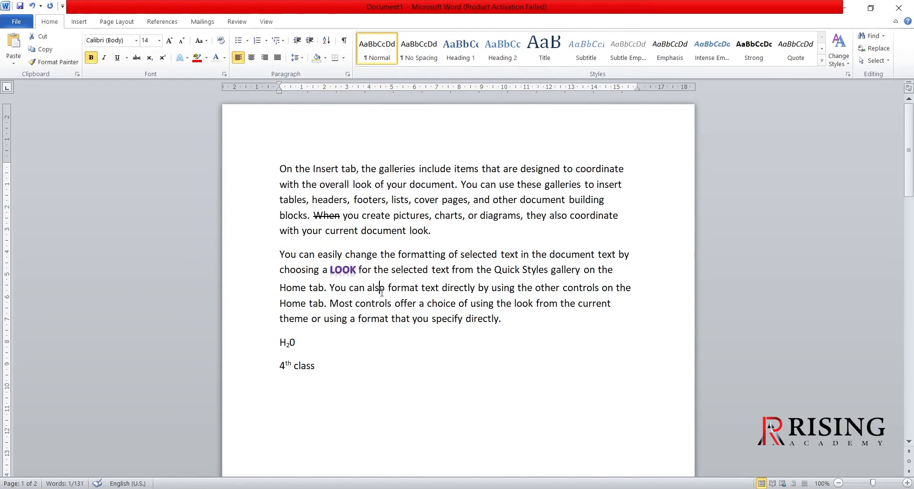
- Enlarge the purple word "LOOK" in the second paragraph to size 28 with Grow Font
double_click(345, 271)
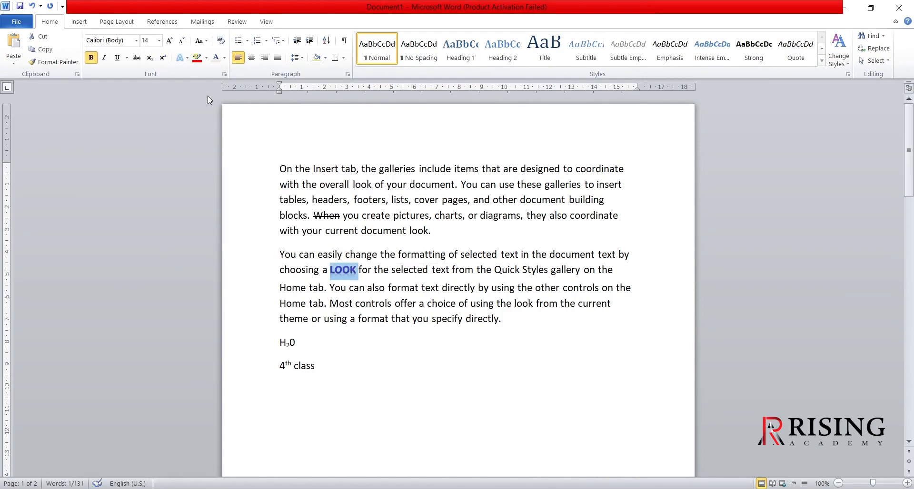
left_click(185, 58)
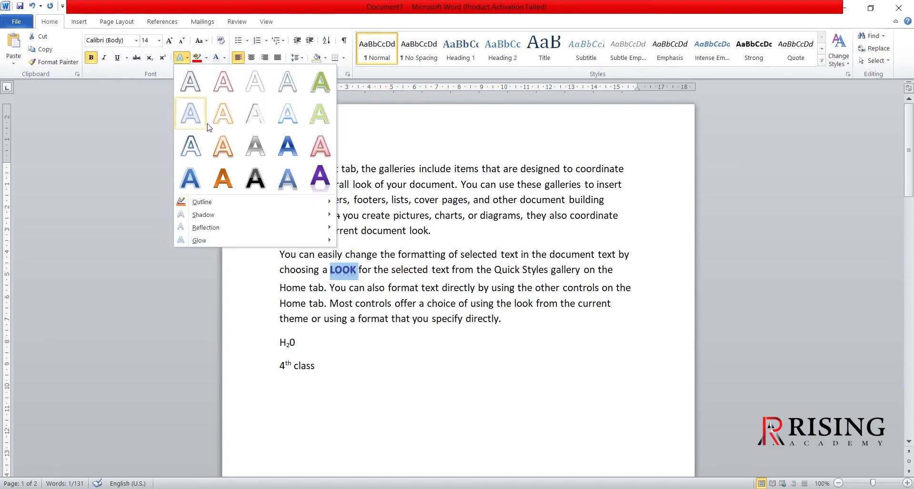
mouse_move(204, 205)
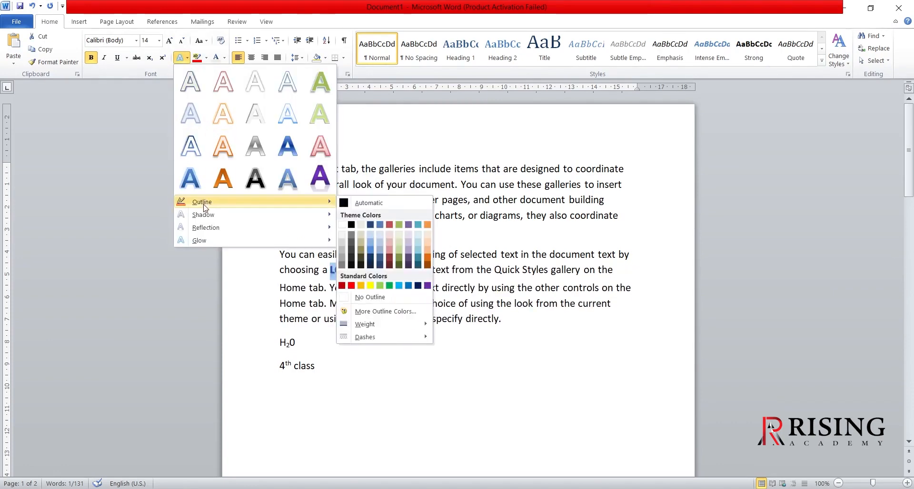
left_click(169, 42)
left_click(169, 41)
left_click(169, 41)
left_click(169, 41)
left_click(169, 41)
left_click(169, 42)
left_click(169, 42)
left_click(169, 41)
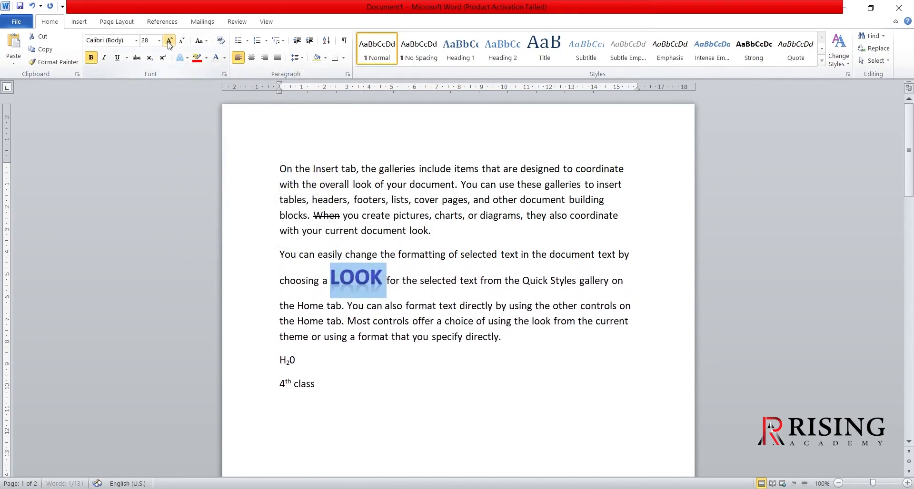
- Apply an orange theme-color outline to the word "LOOK" and inspect the result up close
left_click(187, 58)
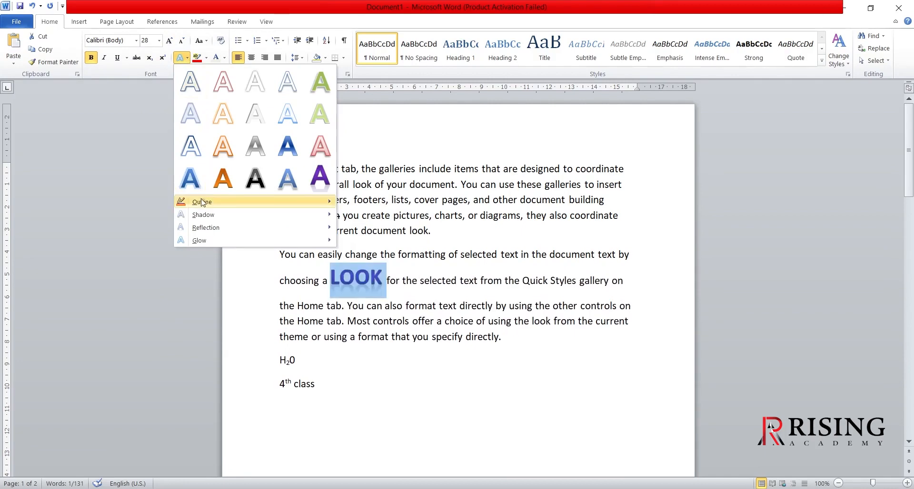
mouse_move(202, 205)
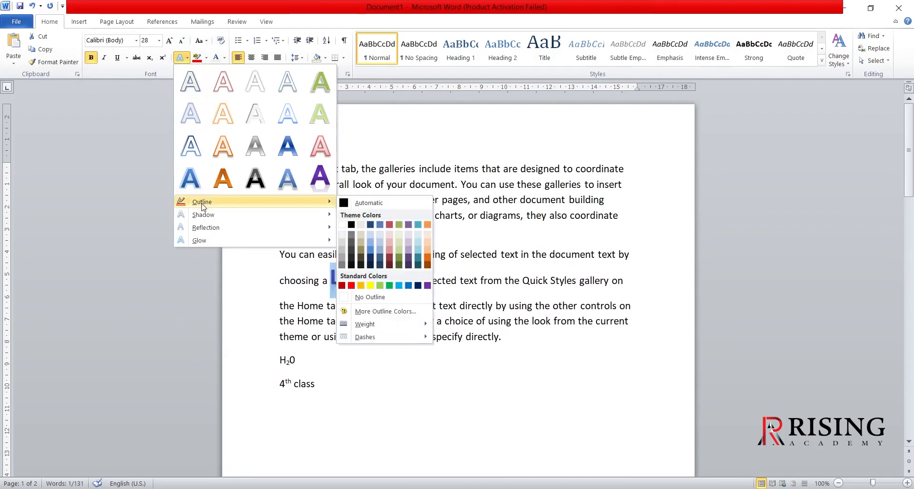
left_click(428, 226)
left_click(393, 321)
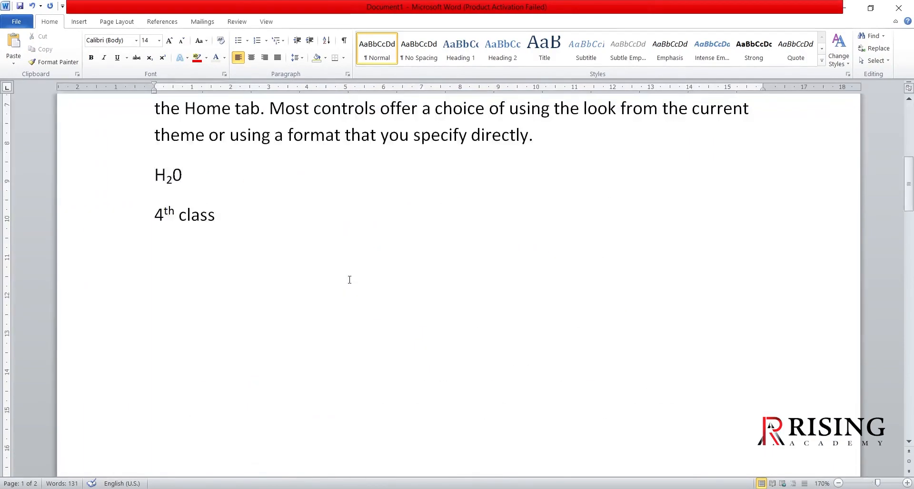
scroll(340, 290, "up", 5)
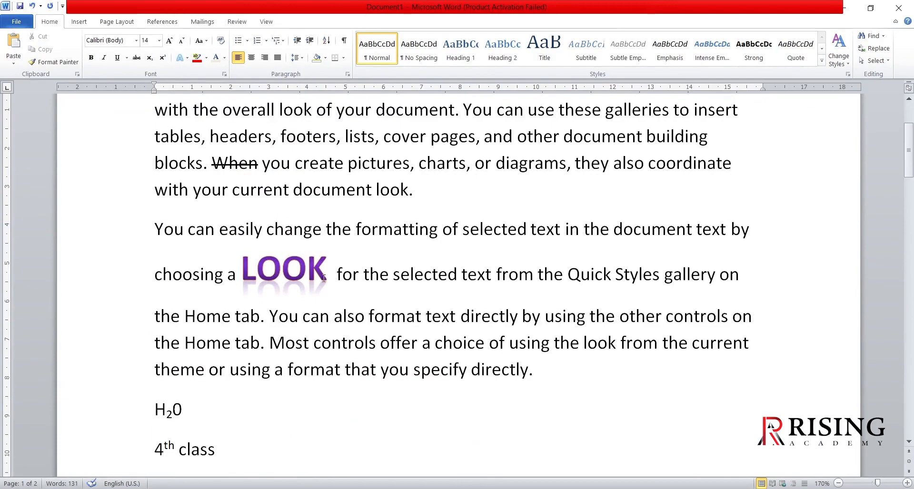
scroll(323, 278, "down", 10)
scroll(326, 278, "up", 3)
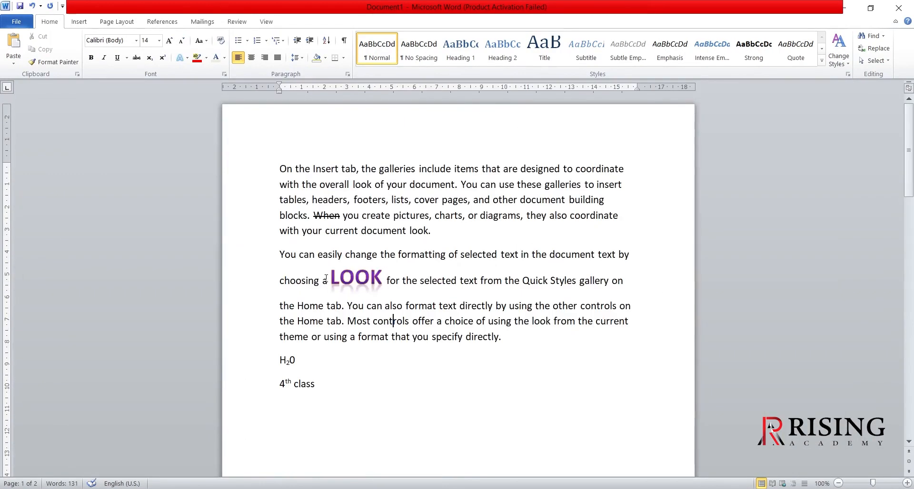
- Apply a green glow variation to the word "controls" after "Most" in the second paragraph
left_click(187, 58)
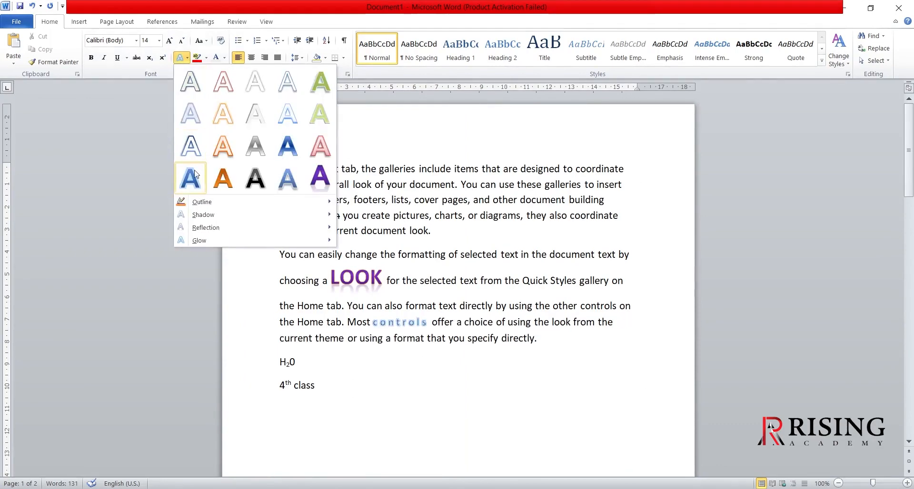
mouse_move(202, 216)
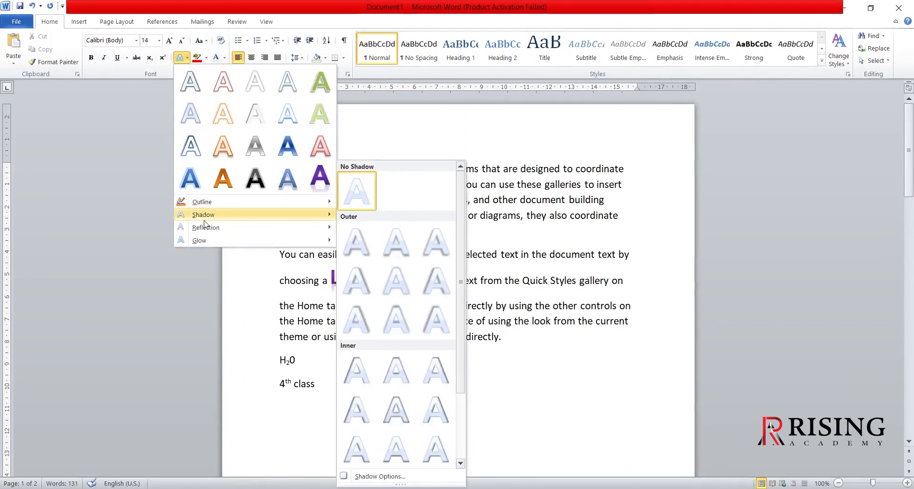
mouse_move(206, 241)
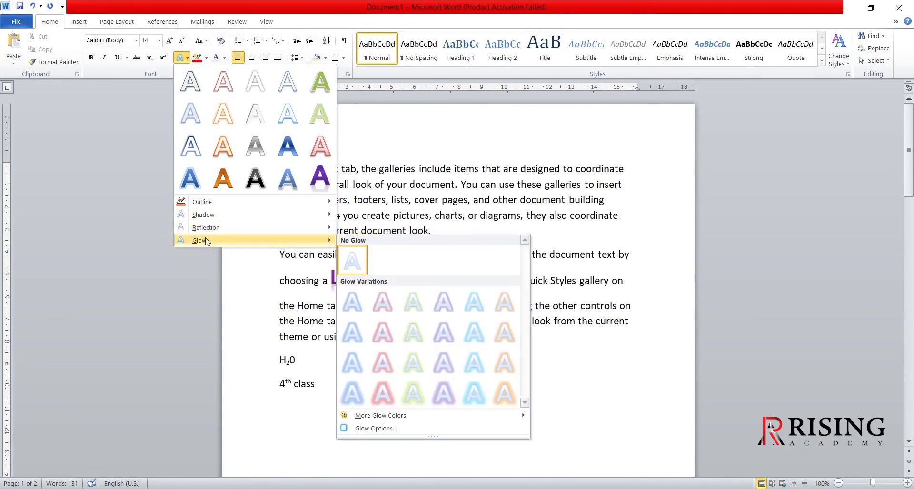
left_click(412, 331)
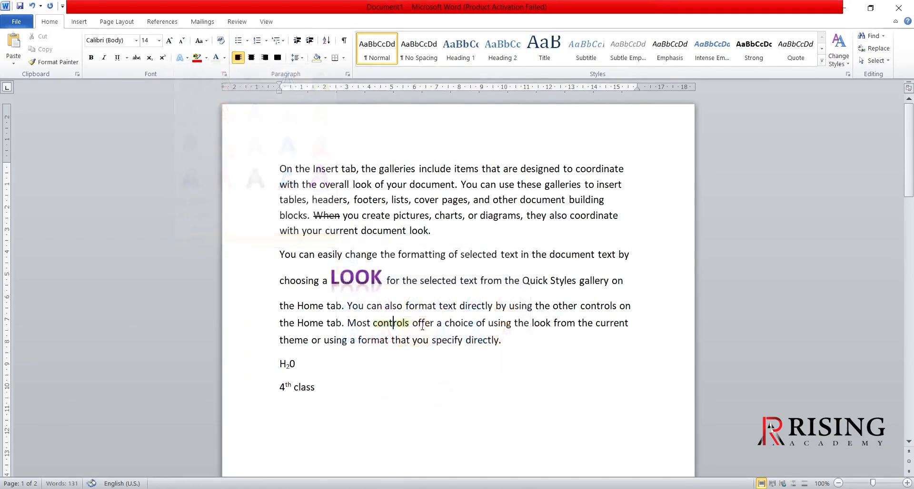
- Apply a green glow variation to the purple word "LOOK" in the second paragraph
double_click(370, 278)
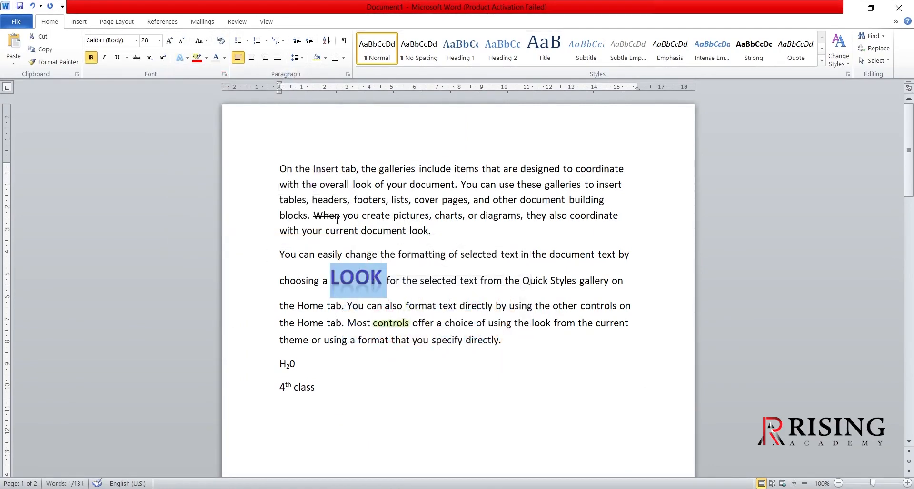
left_click(180, 58)
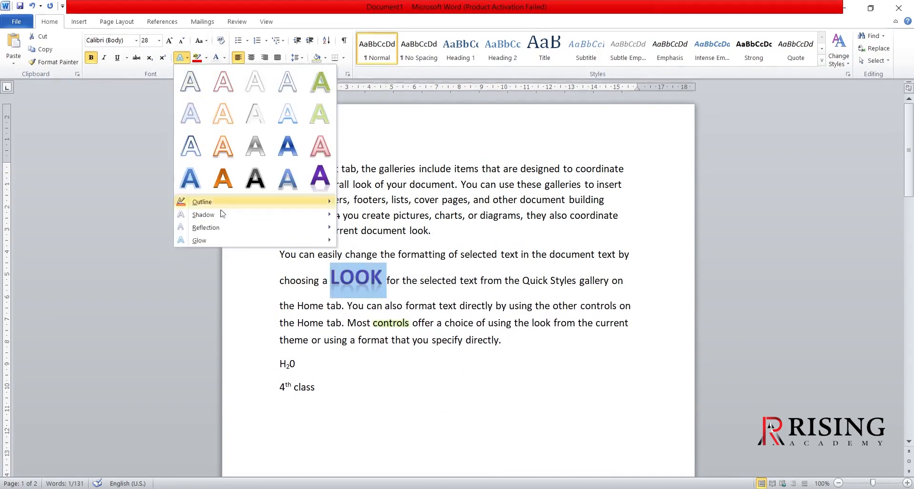
mouse_move(213, 245)
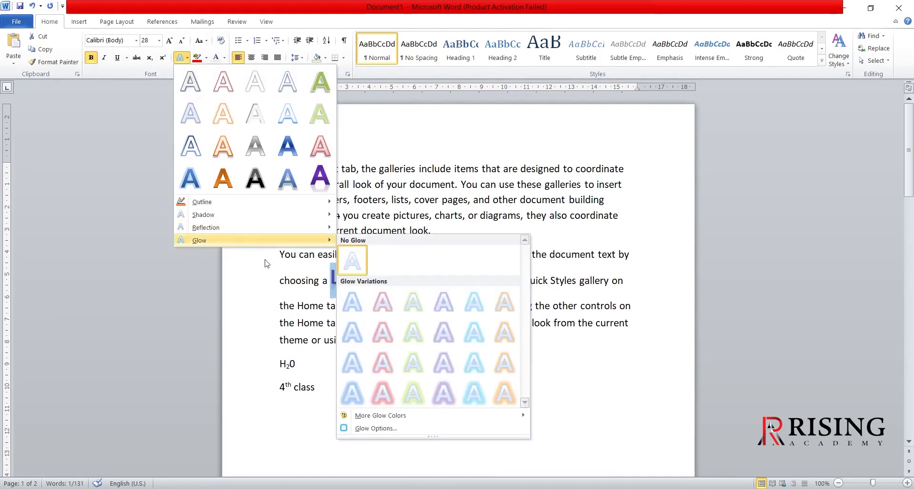
left_click(408, 307)
left_click(535, 306)
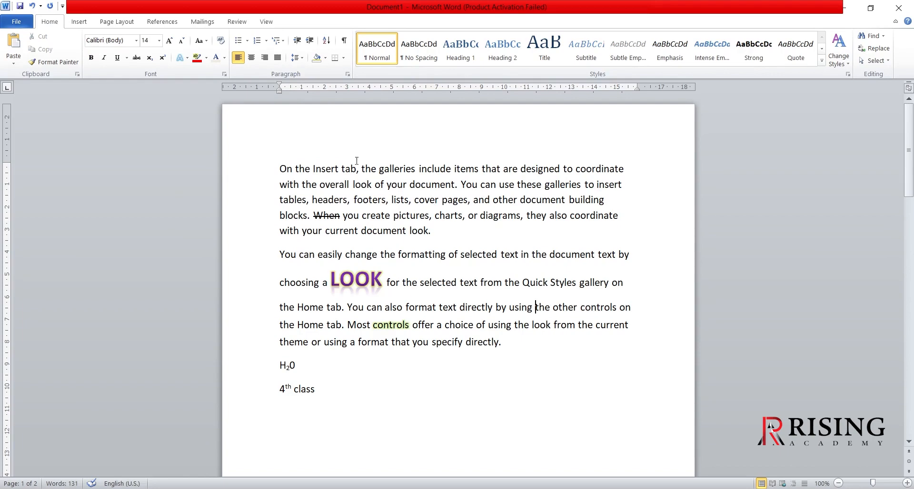
- Highlight the word "document" in the first paragraph in bright green and review the available highlight colors
double_click(418, 185)
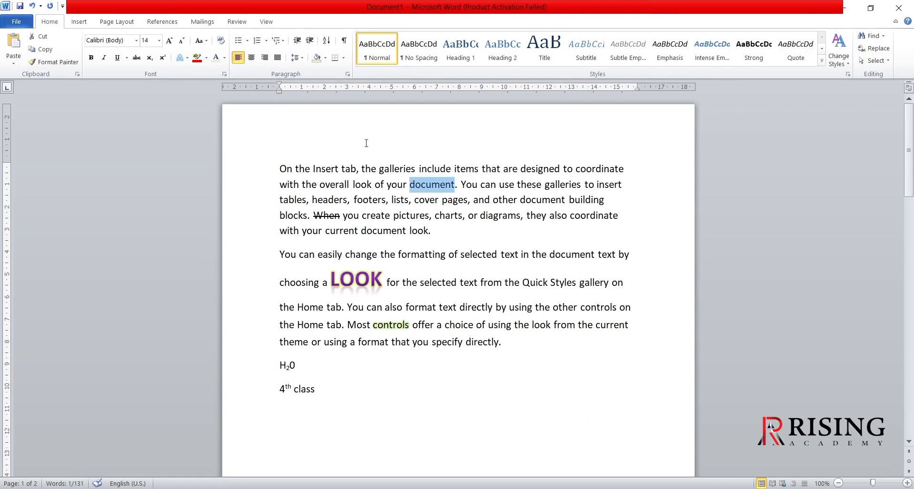
left_click(206, 58)
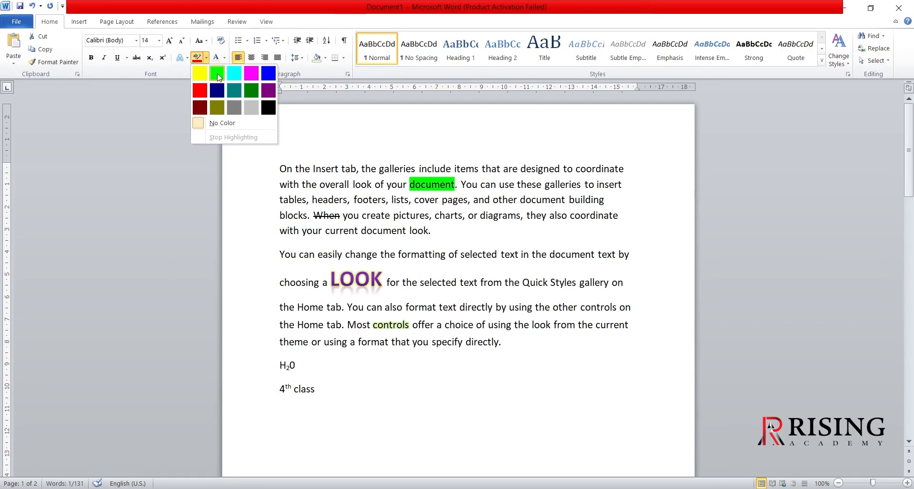
left_click(217, 74)
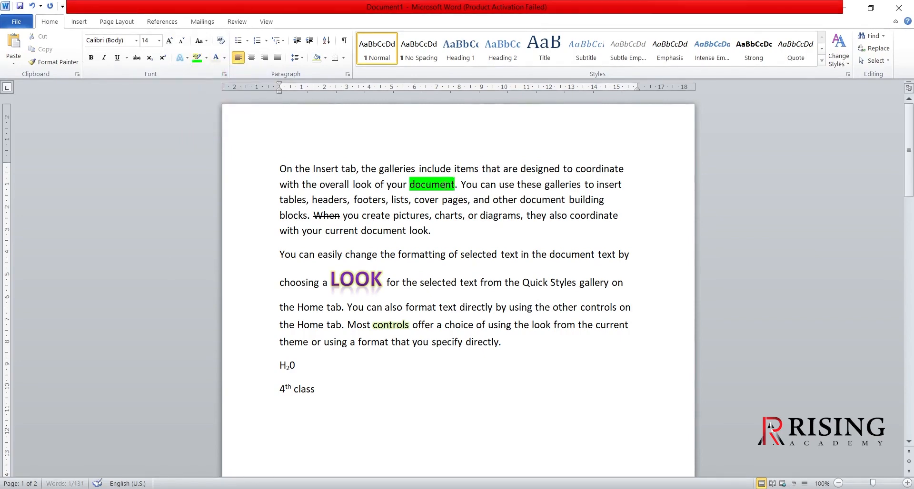
key("Right")
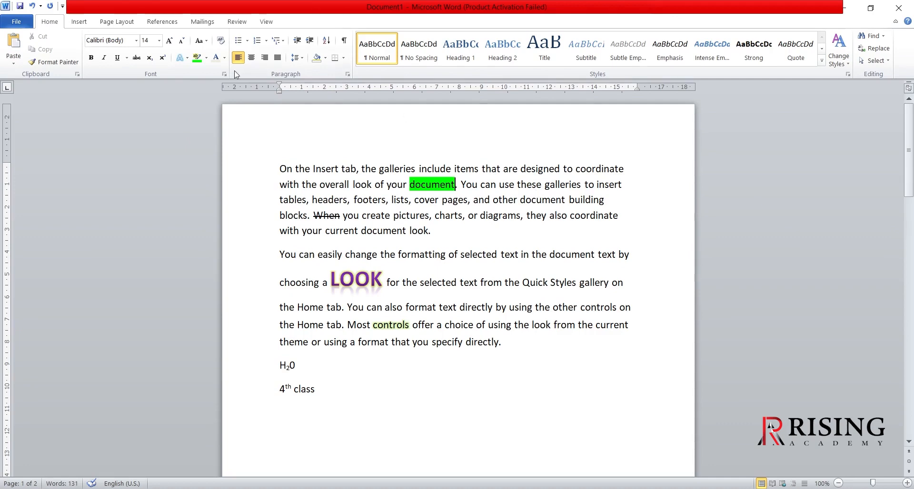
left_click(206, 58)
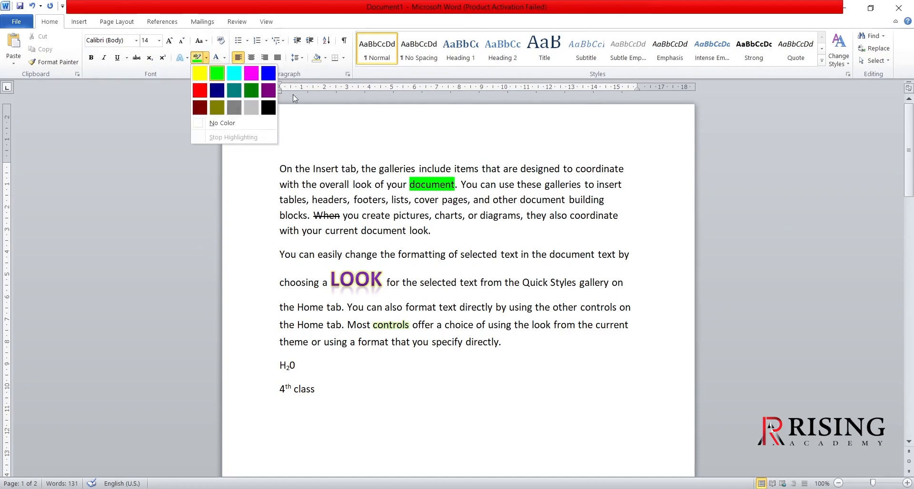
left_click(322, 111)
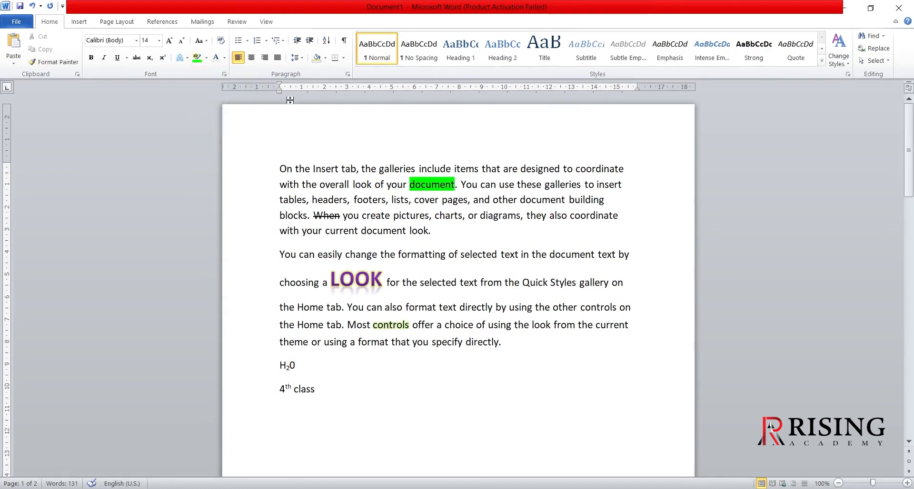
- Change the font color of the green-highlighted word "document" to white from the theme colors
left_click(224, 58)
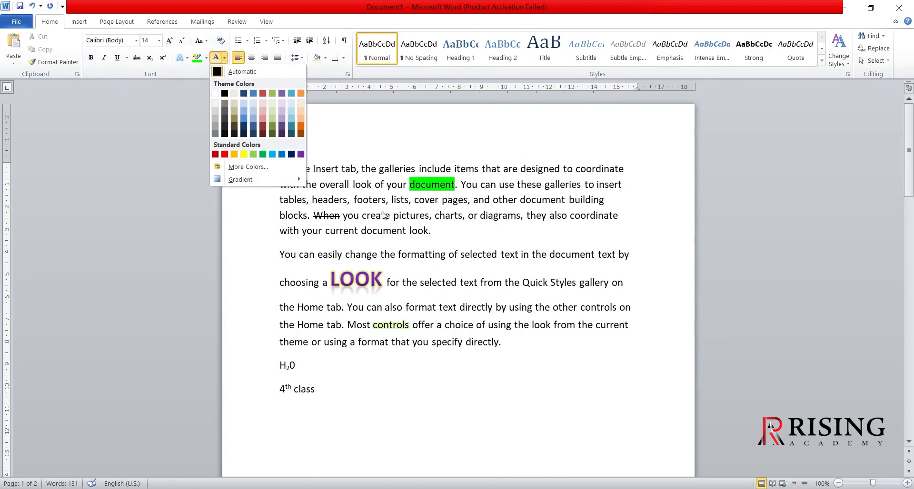
left_click(424, 185)
double_click(424, 184)
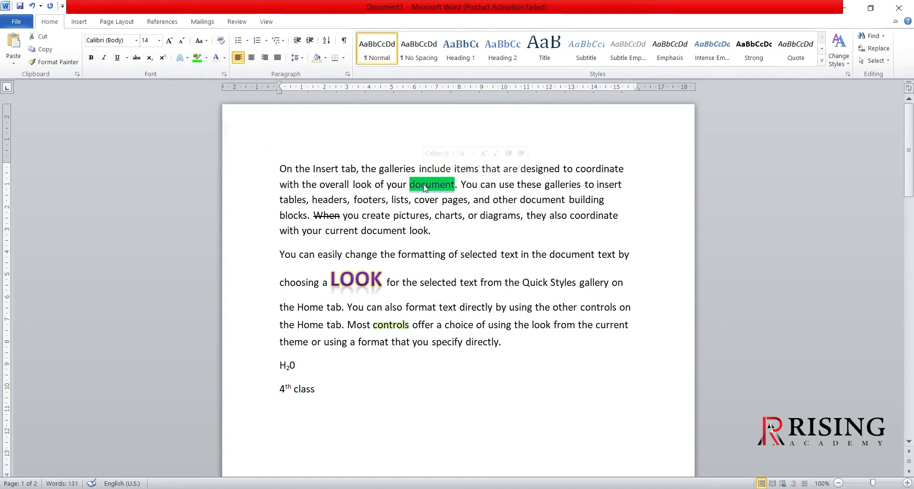
left_click(224, 58)
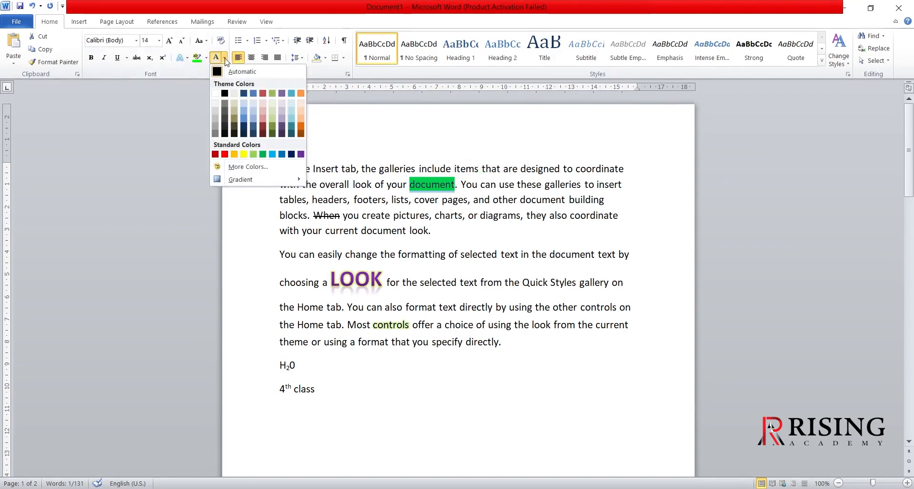
left_click(216, 93)
left_click(365, 170)
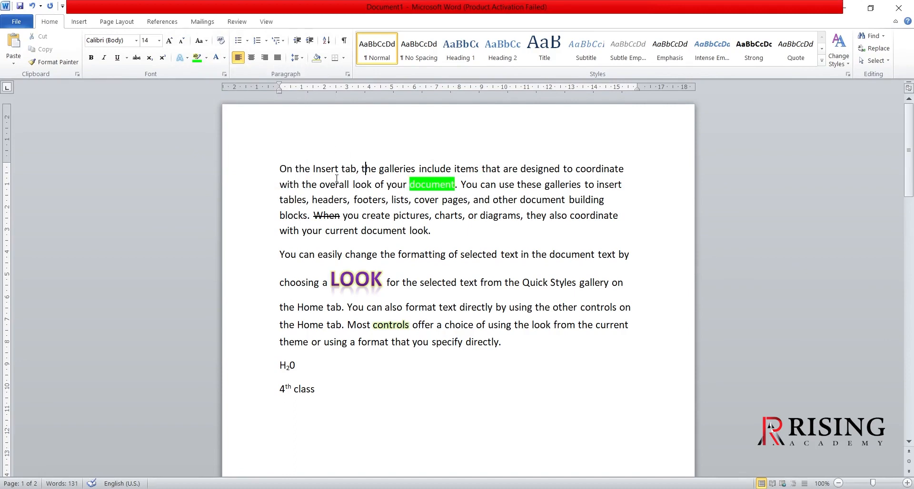
- Change the font color of the word "Insert" in the first line to the red theme color
double_click(327, 169)
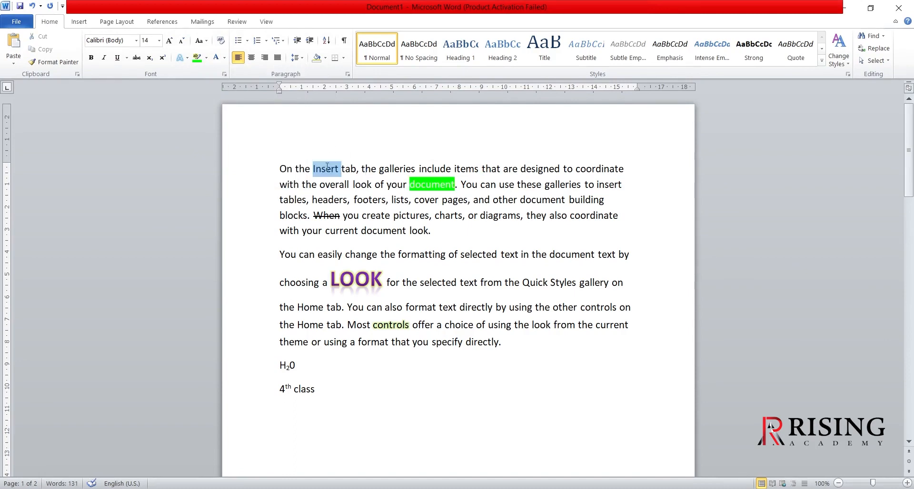
left_click(225, 58)
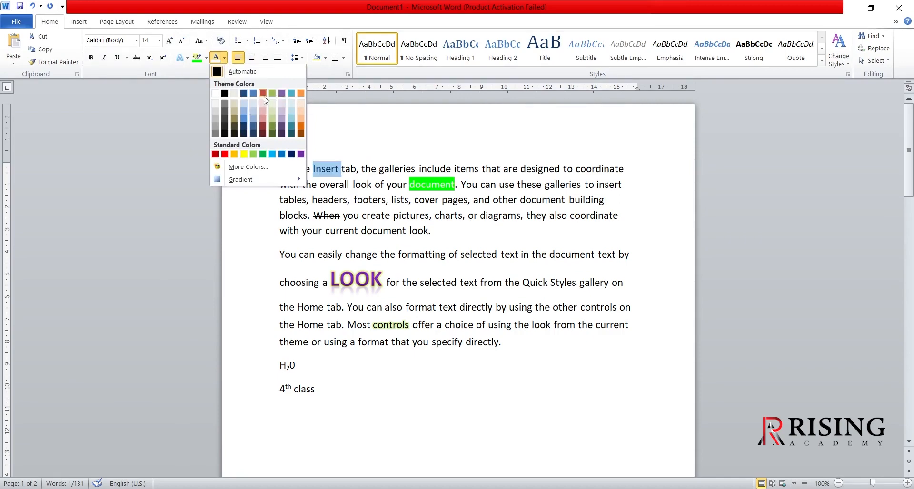
left_click(263, 94)
left_click(365, 169)
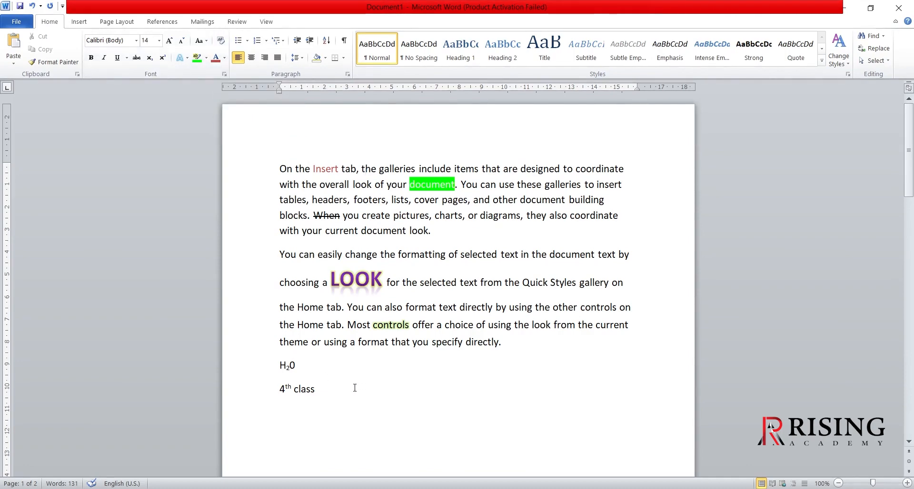
- Make the word "tables" bold and the opening word "On" italic in the first paragraph
double_click(287, 204)
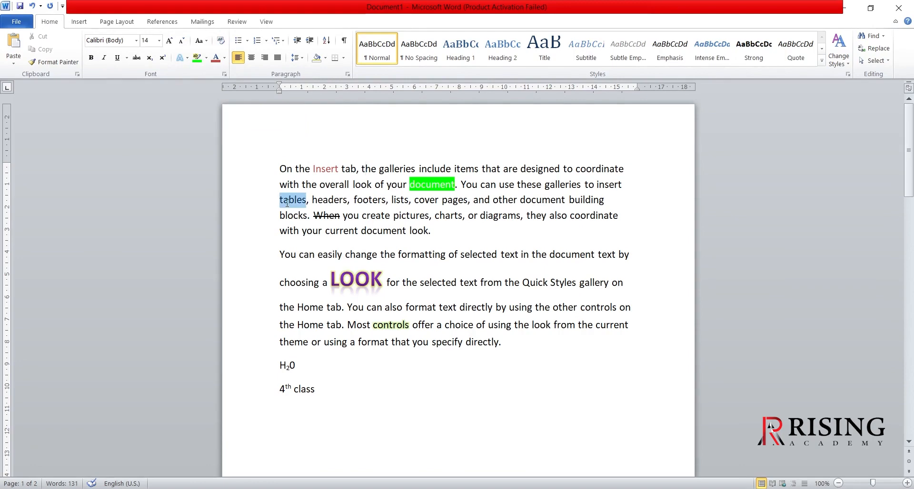
left_click(91, 57)
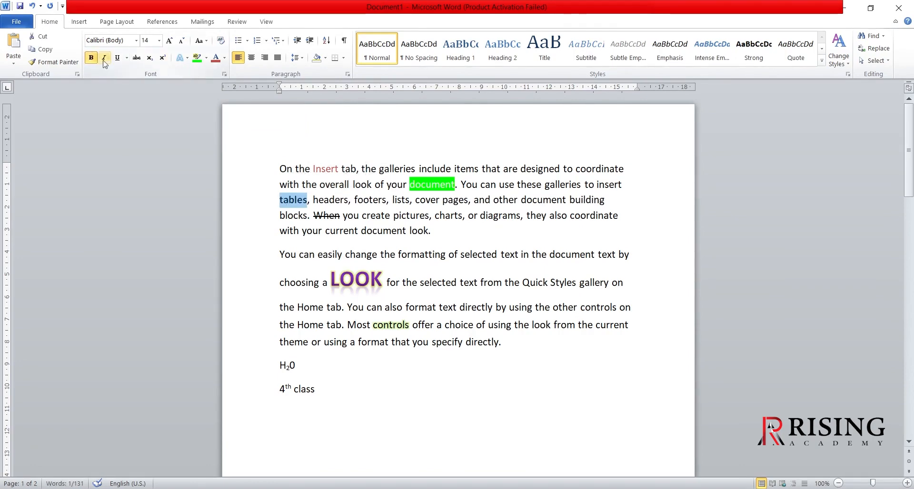
double_click(285, 168)
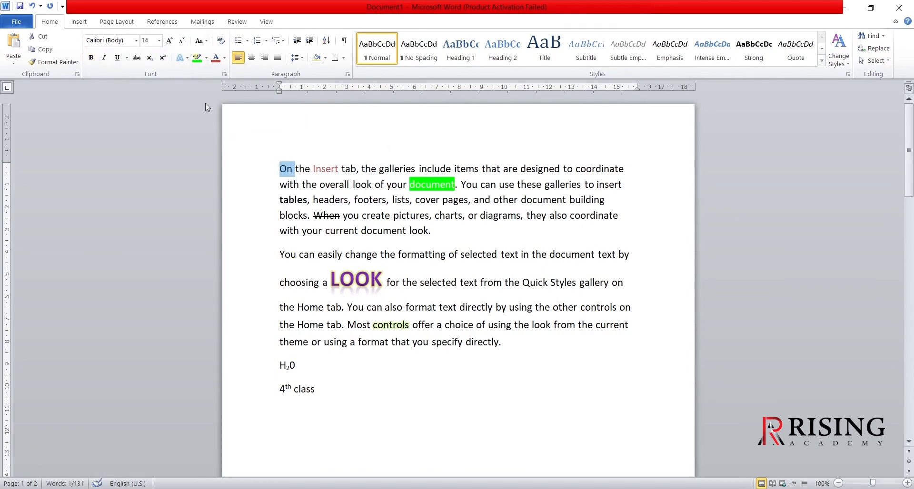
left_click(104, 59)
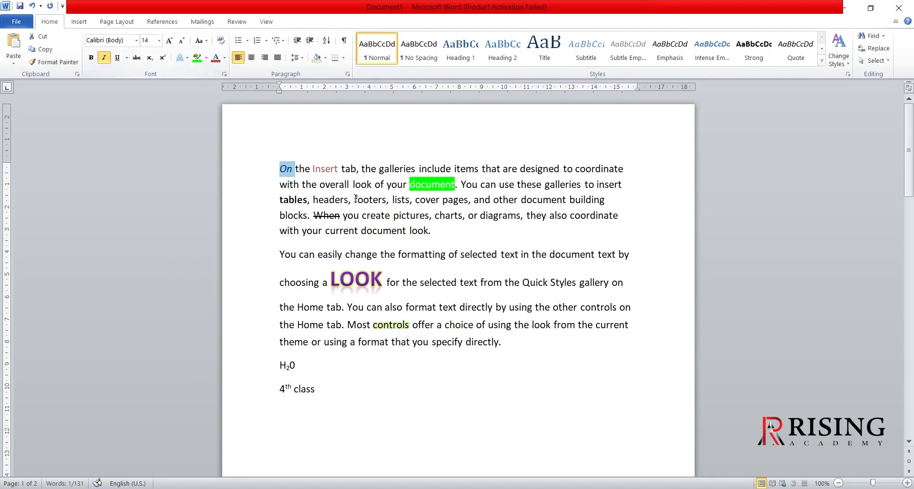
left_click(415, 236)
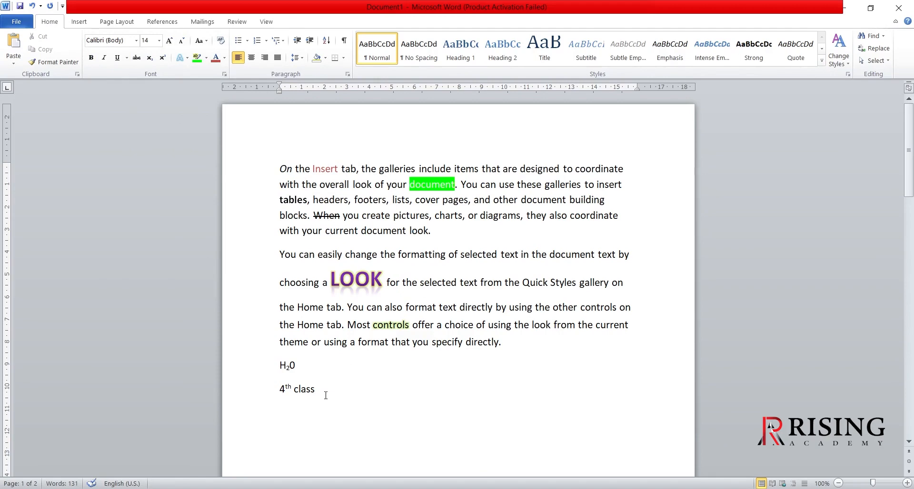
- Clear all formatting from both paragraphs and the "H20" and "4th class" lines
left_click_drag(319, 390, 263, 131)
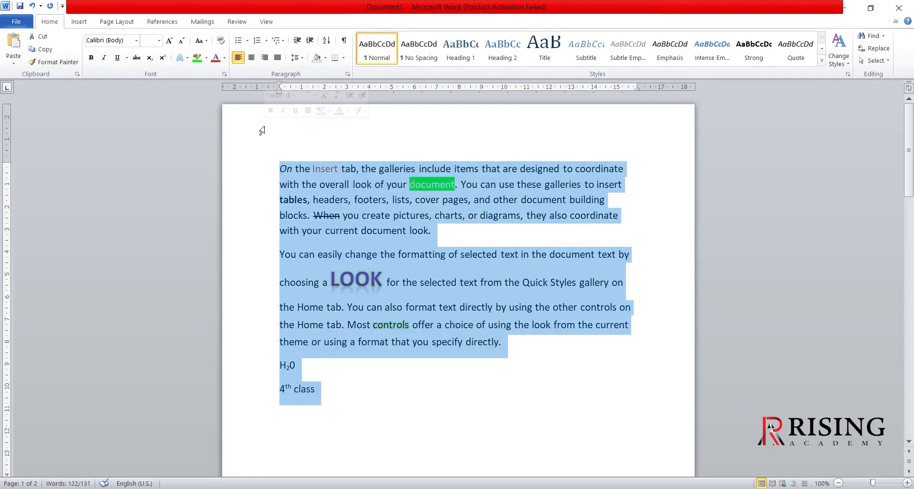
left_click(221, 42)
left_click(336, 307)
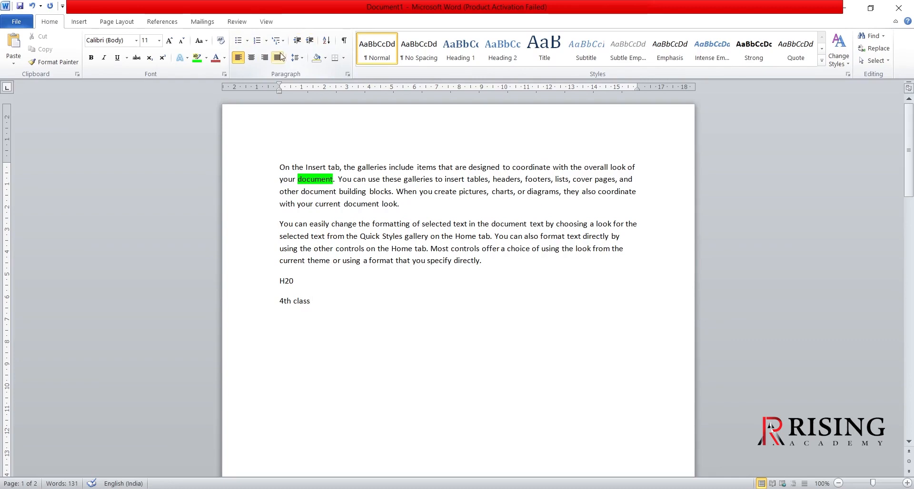
- Delete both paragraphs with the "H20" and "4th class" lines and generate new sample text with =rand(2)
left_click(341, 203)
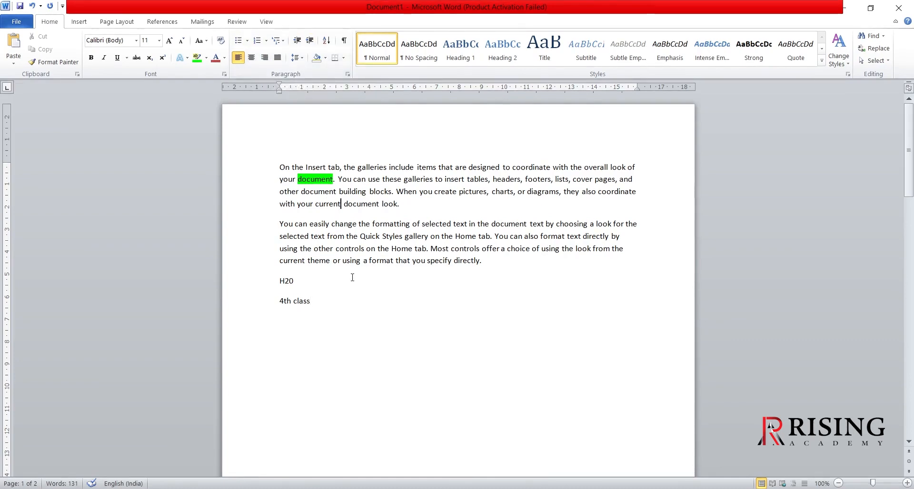
left_click_drag(309, 302, 260, 172)
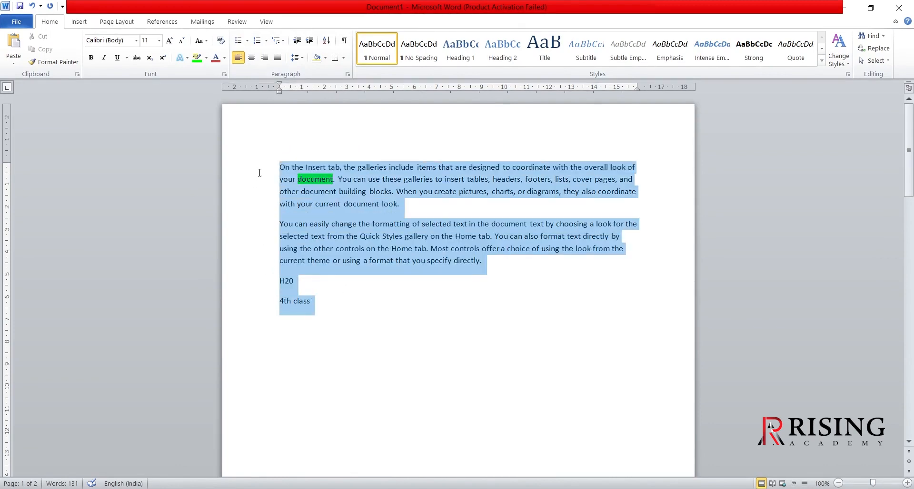
key("Delete")
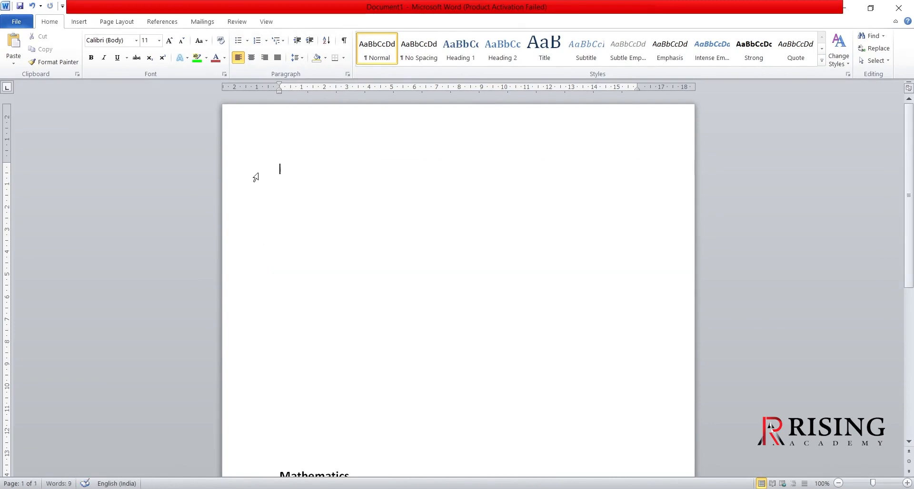
type("=ra")
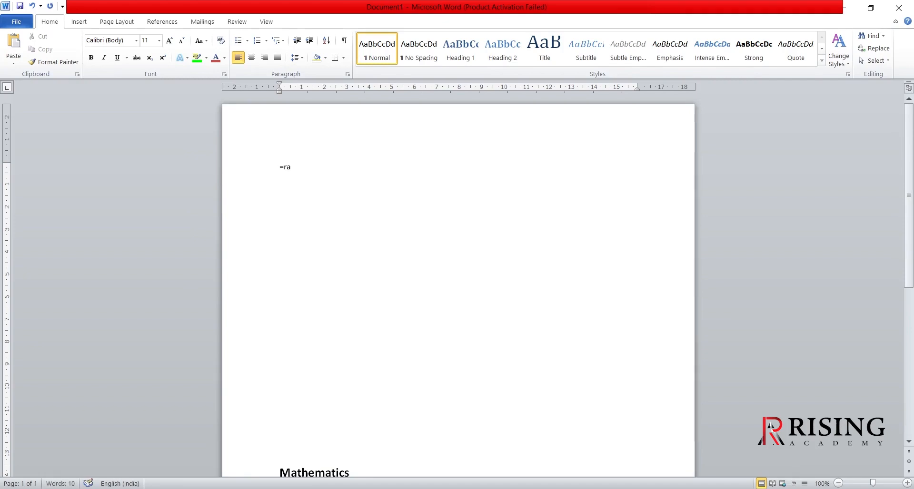
type("nd(2)")
key("Return")
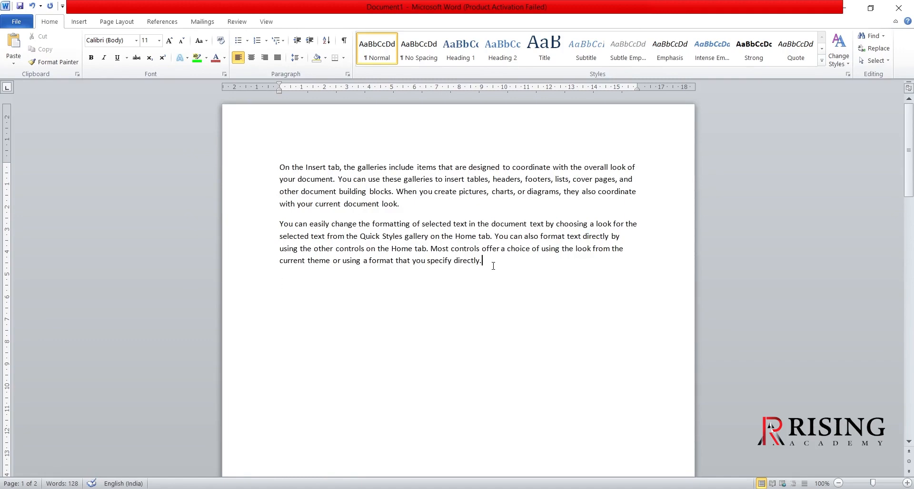
- Enlarge both newly generated paragraphs to font size 14 with Grow Font
left_click_drag(493, 267, 279, 167)
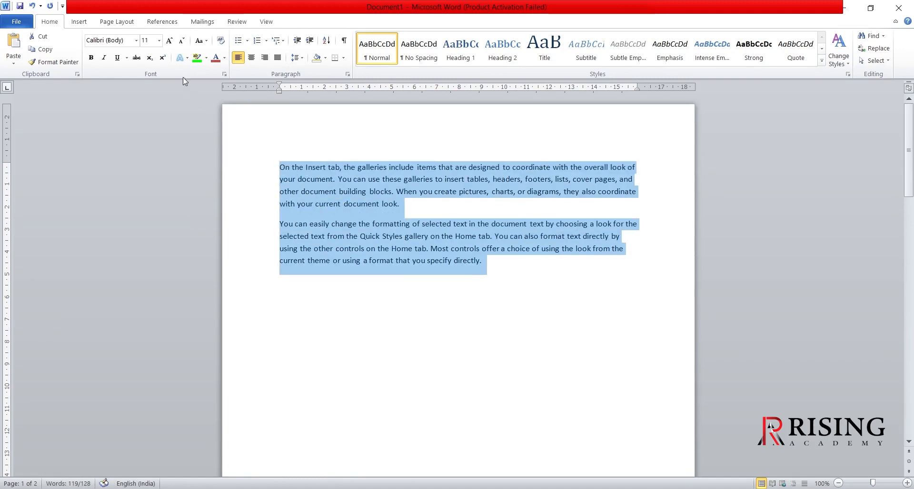
left_click(169, 40)
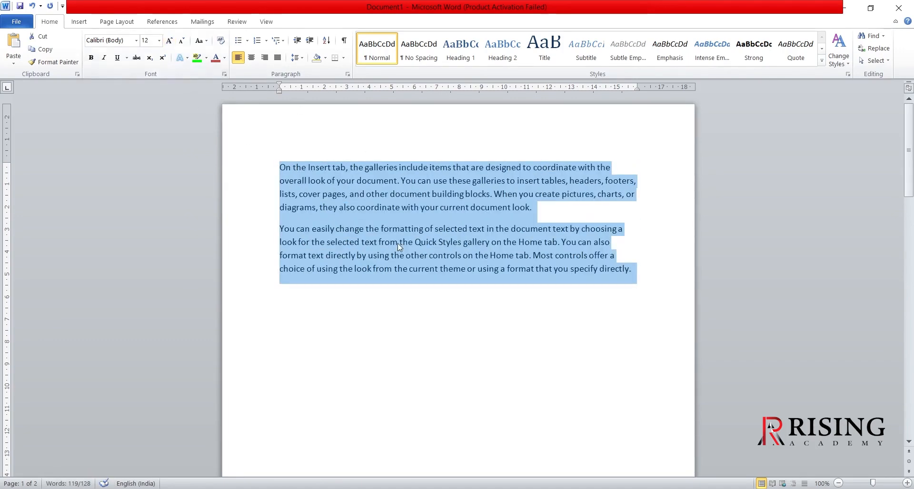
left_click(169, 40)
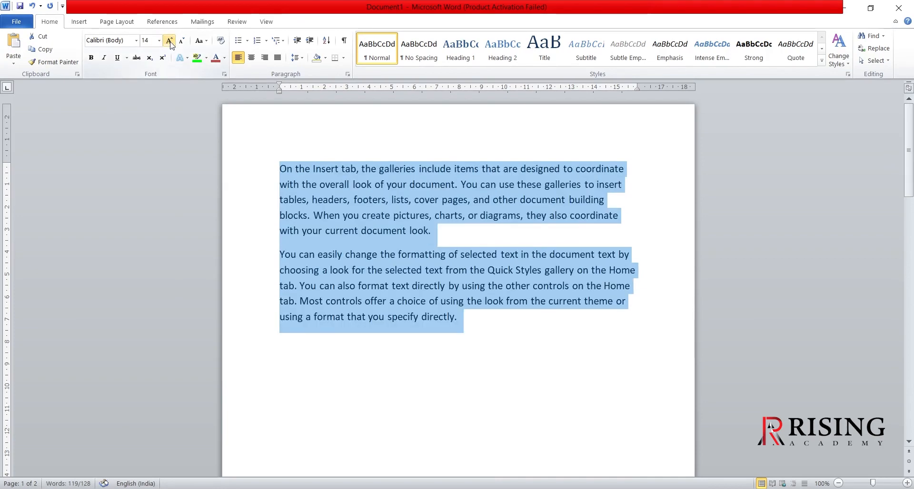
left_click(440, 405)
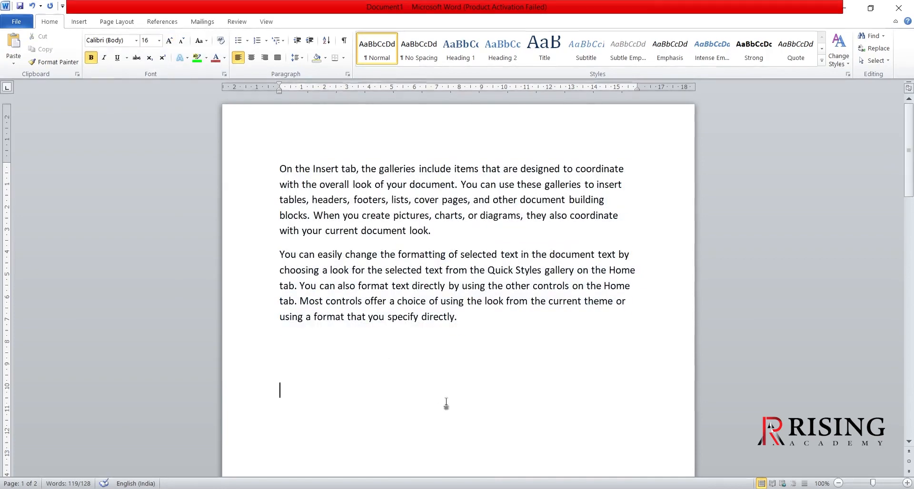
- Delete the second paragraph, which starts with "You can easily change the formatting"
left_click(472, 320)
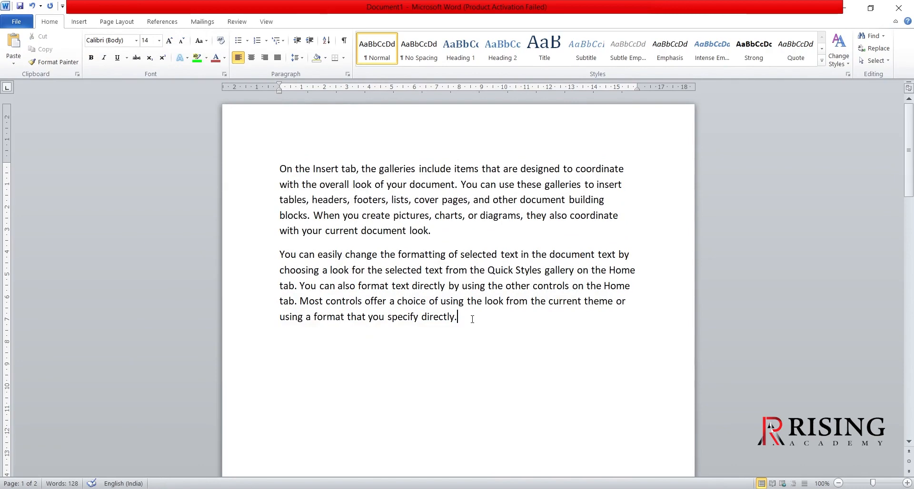
left_click_drag(473, 320, 276, 260)
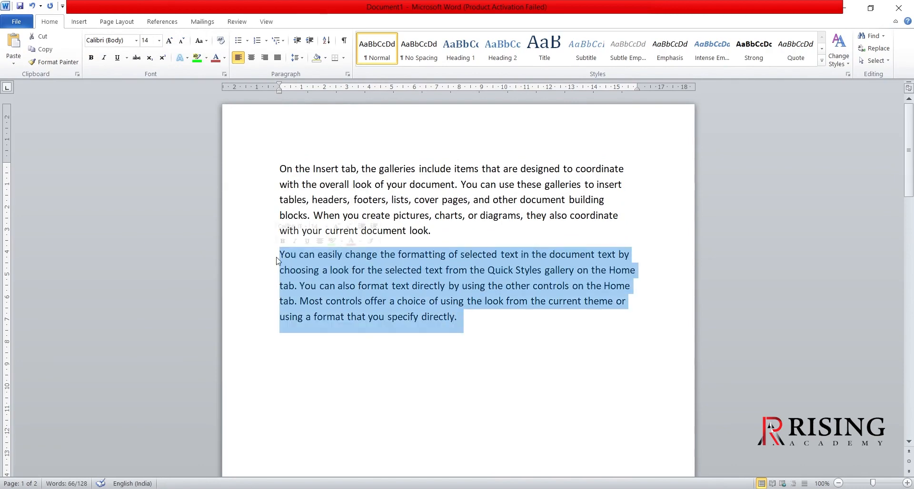
key("Delete")
left_click(442, 233)
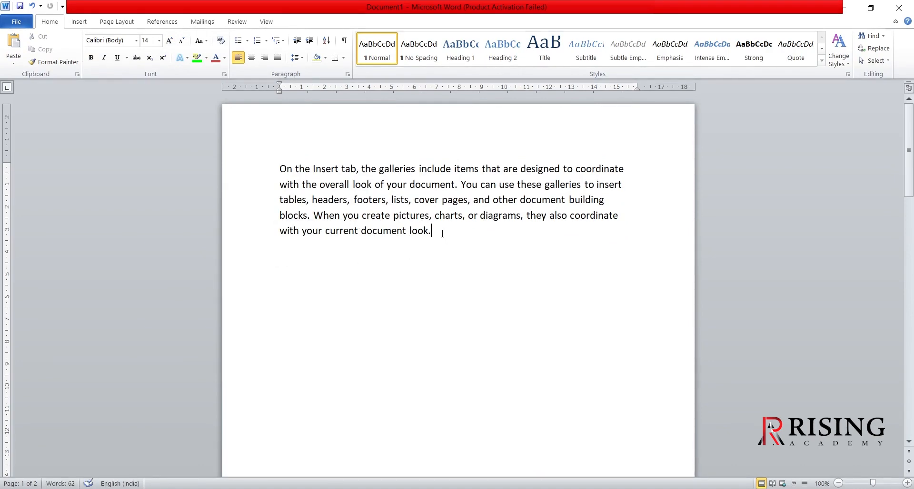
left_click_drag(442, 233, 277, 172)
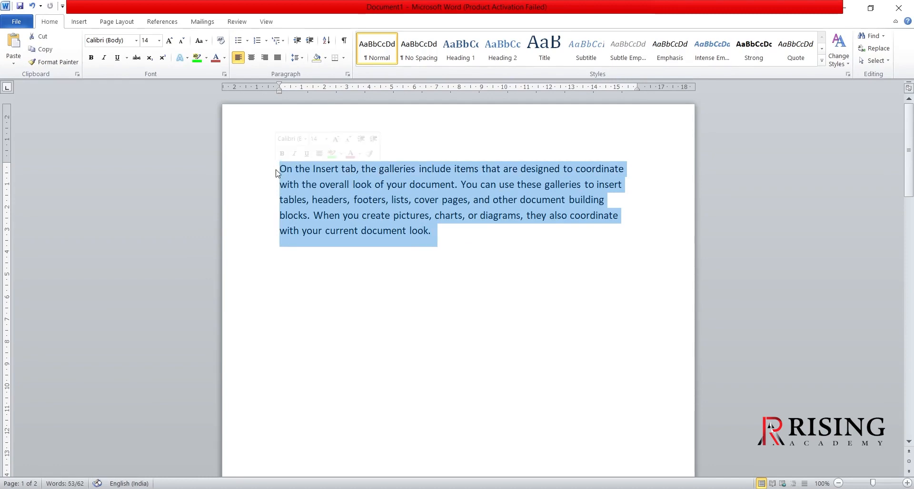
left_click(400, 267)
- Split the remaining paragraph into three, breaking before "You can use these galleries" and before "When you create pictures"
left_click(450, 179)
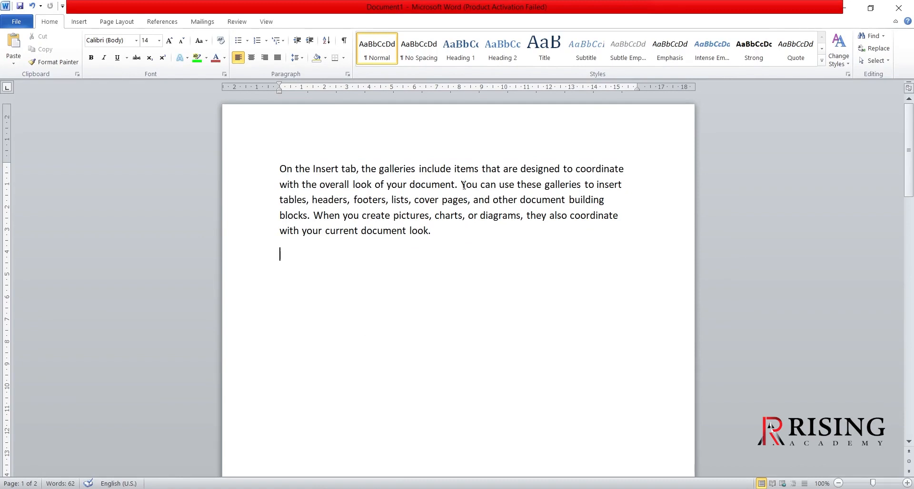
left_click(462, 185)
key("Return")
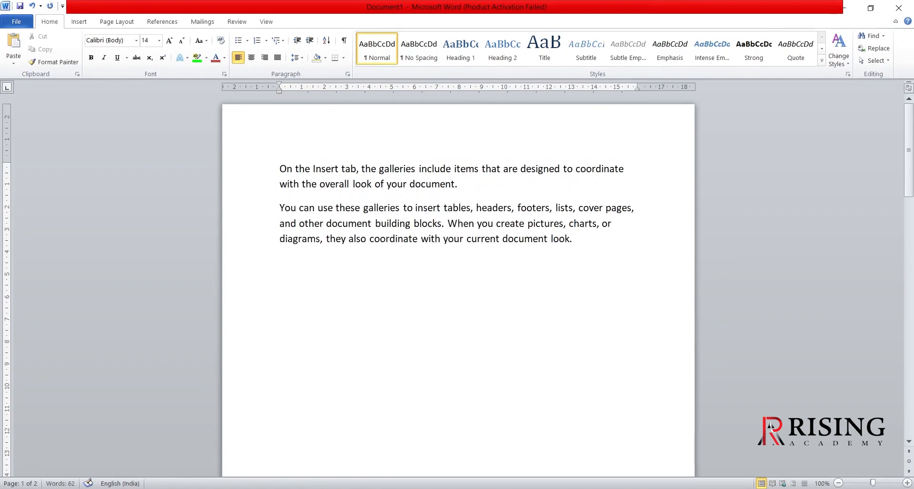
left_click(449, 224)
key("Return")
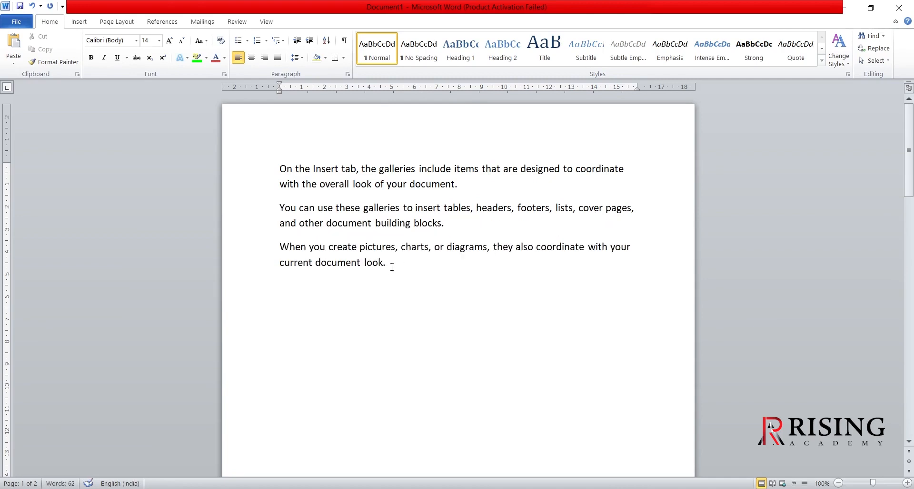
- Turn the three paragraphs into a bulleted list with the arrowhead bullet
left_click_drag(383, 263, 263, 181)
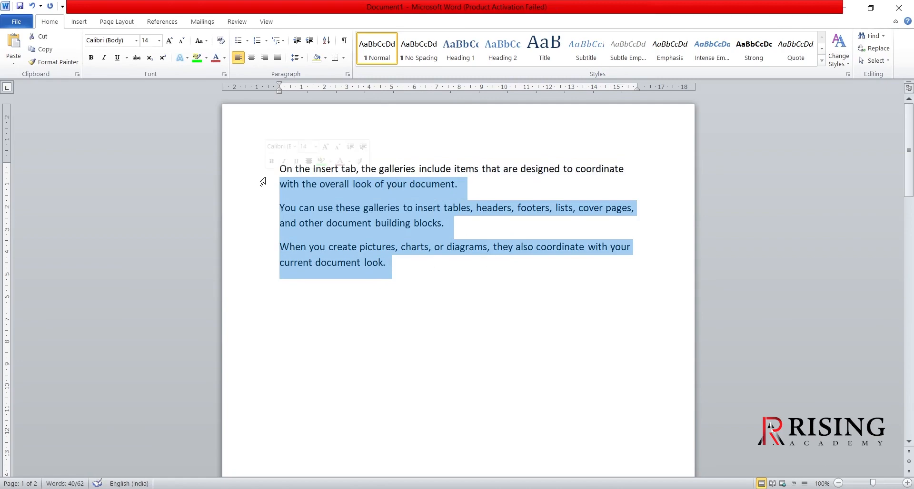
left_click(408, 270)
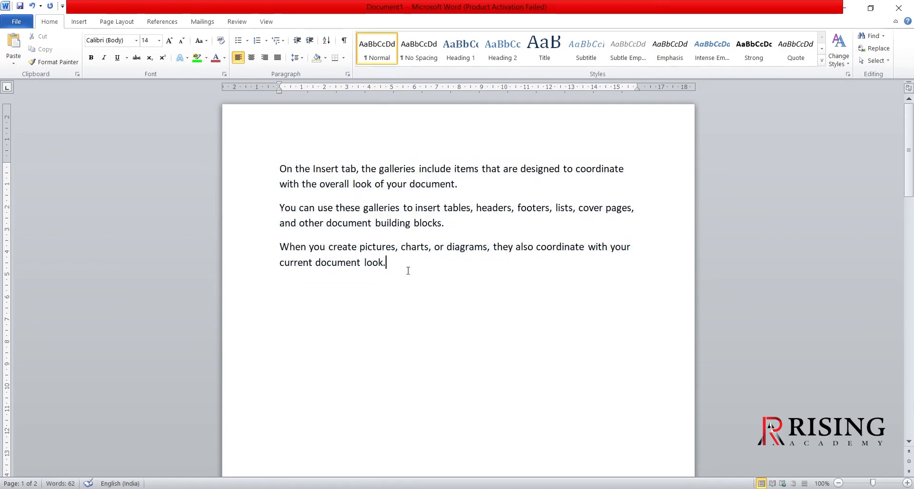
left_click_drag(408, 271, 274, 170)
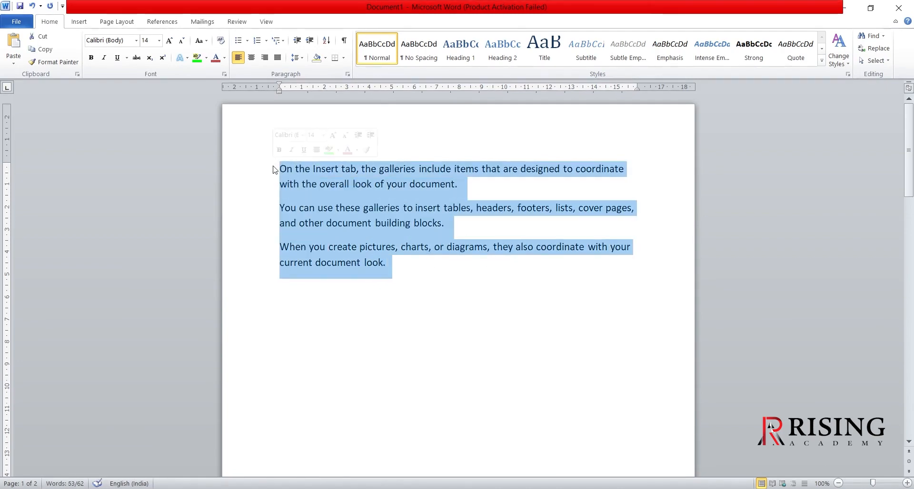
left_click(248, 42)
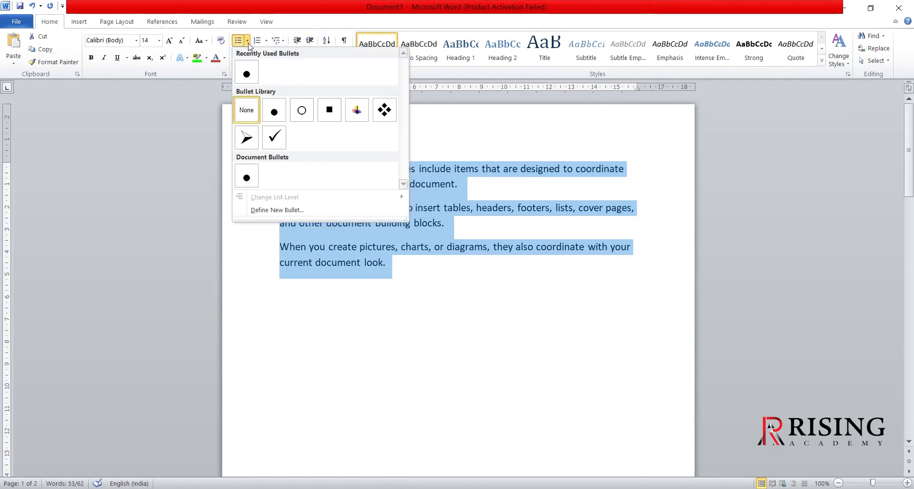
left_click(251, 138)
left_click(338, 304)
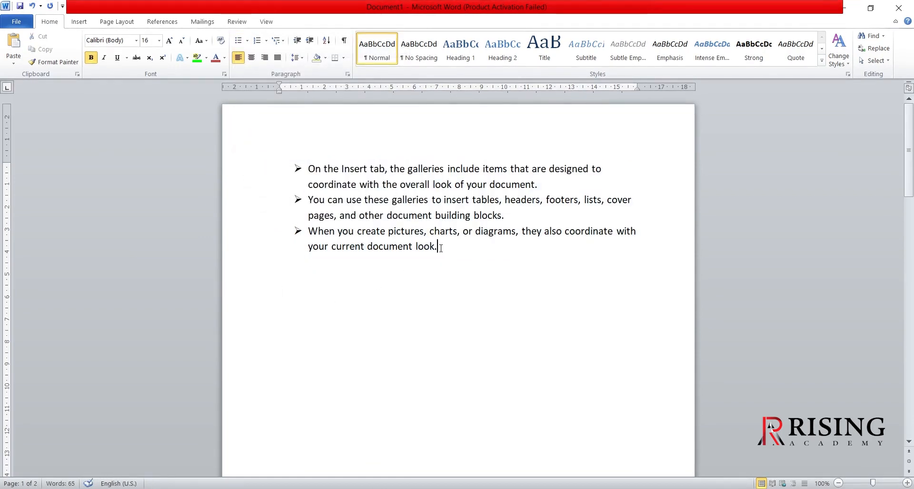
- Add a fourth list item reading "my" after the last bulleted paragraph
key("Return")
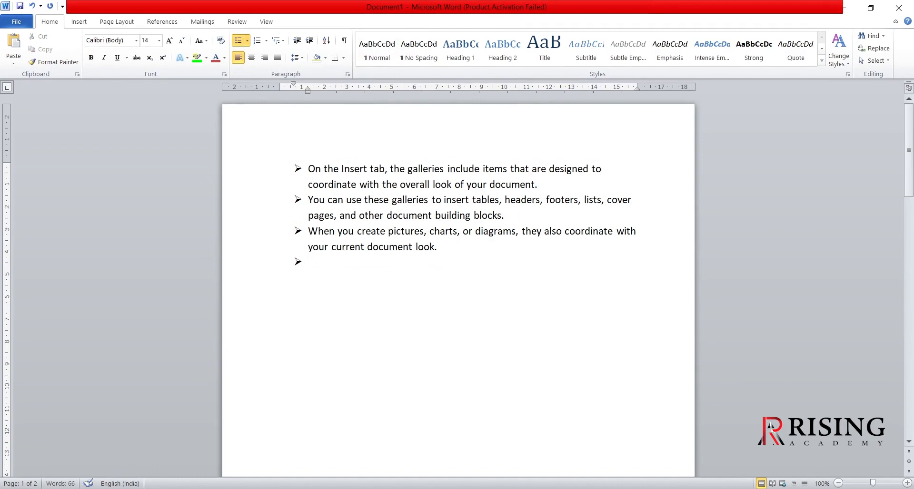
type("j")
type("my")
- Change the four bulleted items to a lettered list in the A. B. C. format
left_click_drag(328, 263, 277, 172)
left_click(265, 42)
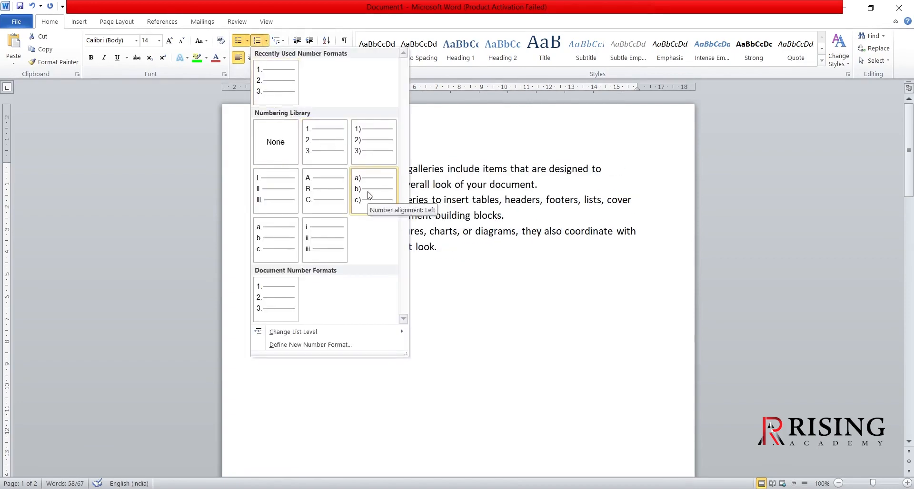
left_click(328, 189)
left_click(373, 284)
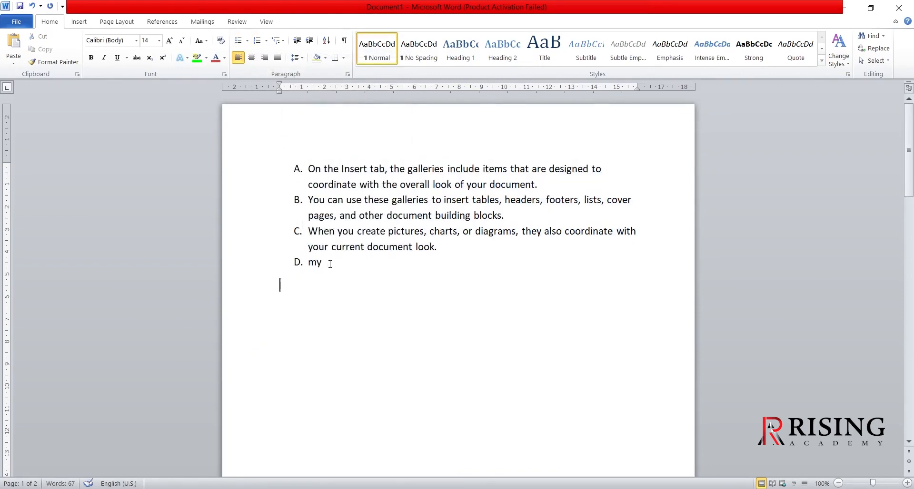
- Delete the entire lettered list above the Mathematics and English grammar lines
scroll(334, 267, "down", 1)
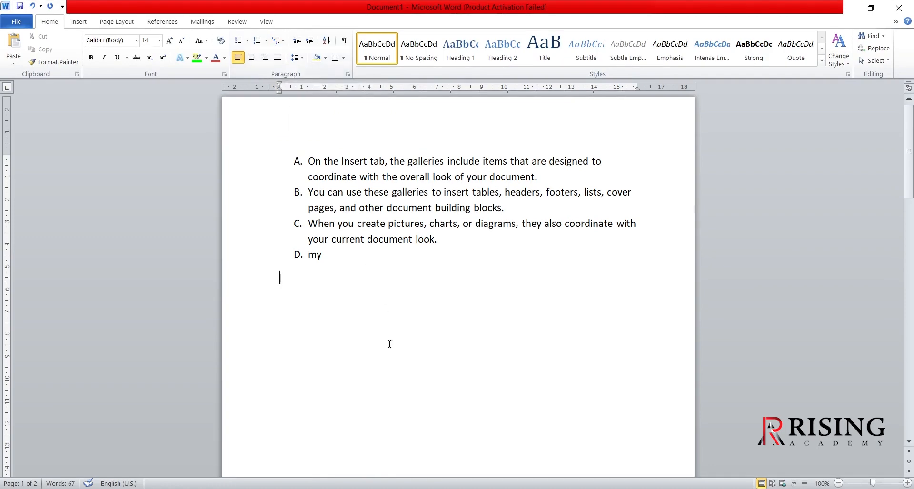
scroll(387, 346, "down", 2)
left_click_drag(330, 223, 257, 127)
key("BackSpace")
scroll(336, 365, "down", 10)
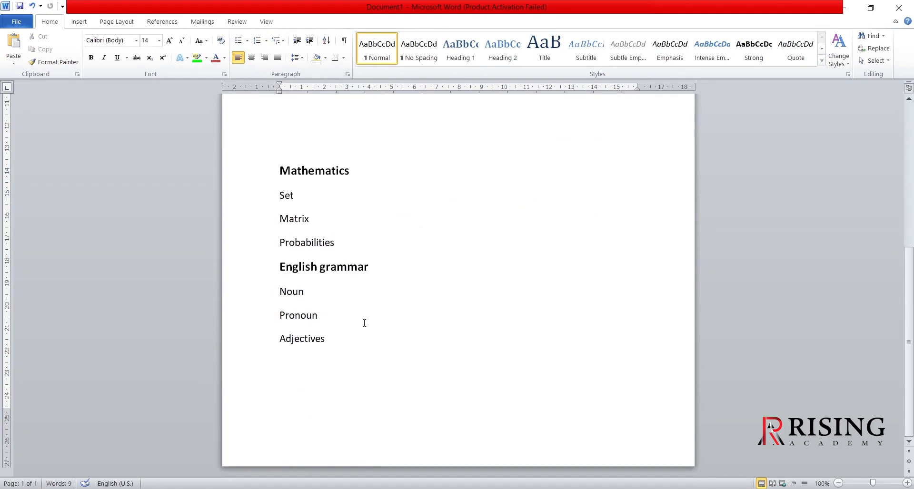
scroll(361, 323, "up", 1)
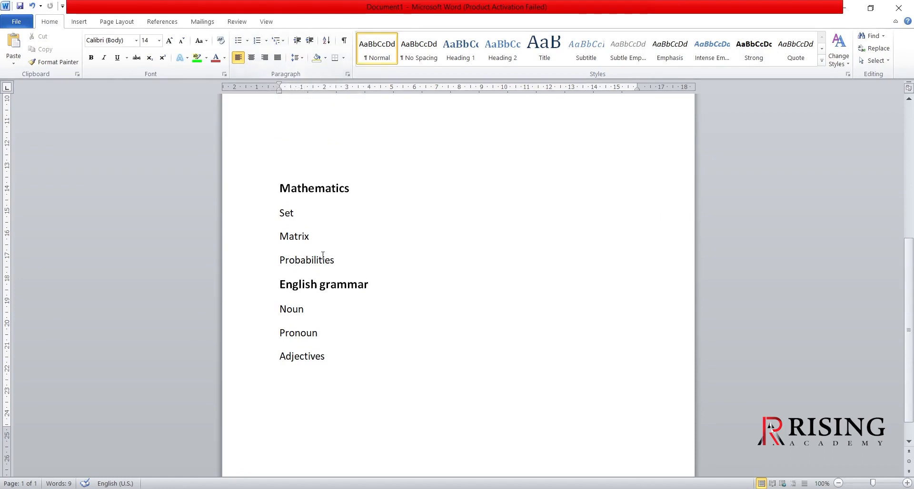
- Apply the 1) a) i) multilevel list format to all lines from Mathematics to Adjectives
left_click_drag(328, 356, 246, 188)
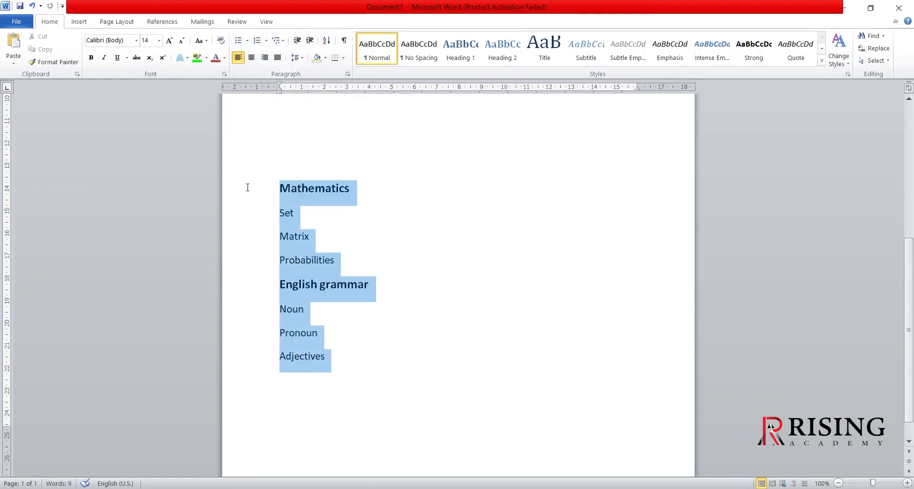
left_click(285, 42)
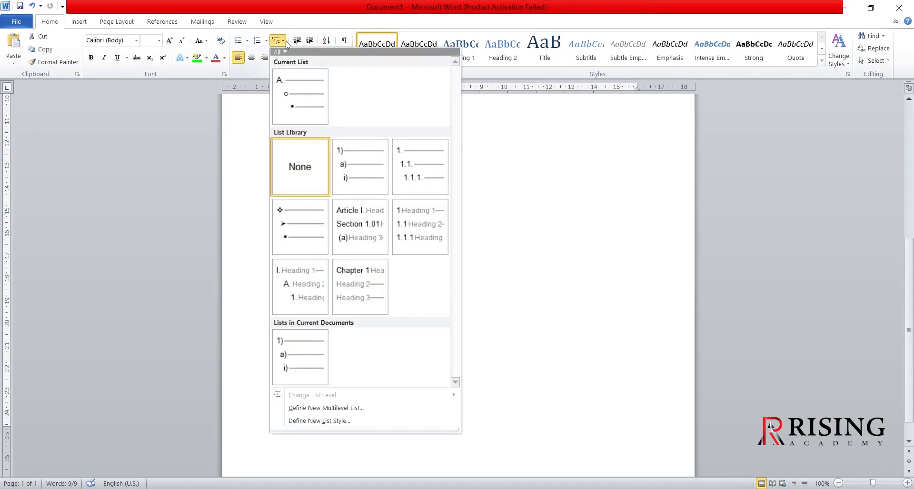
mouse_move(371, 176)
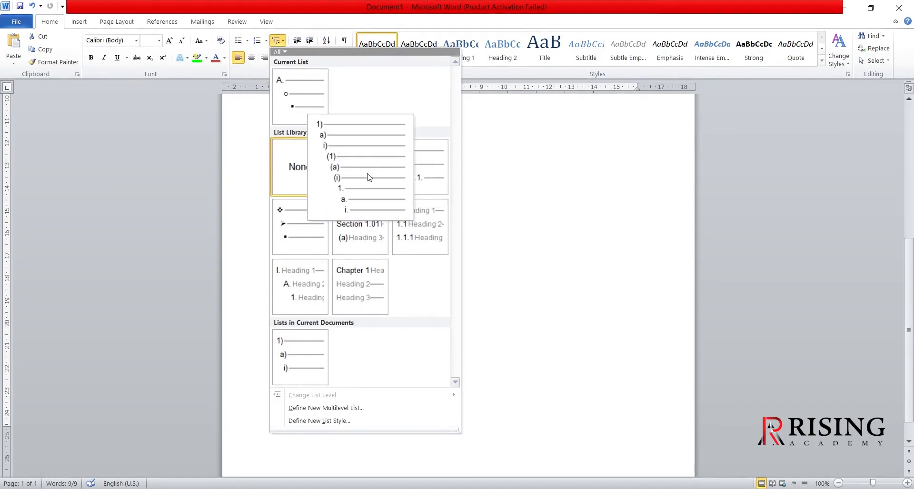
left_click(368, 177)
left_click(416, 228)
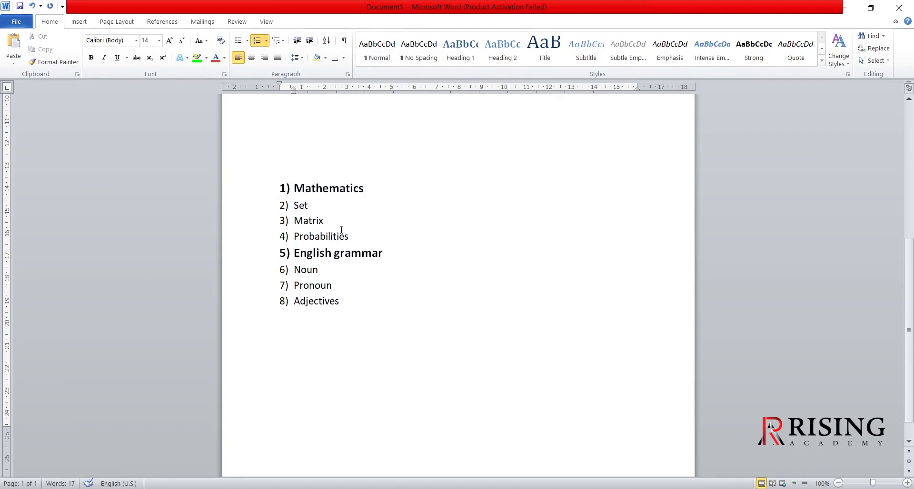
- Try increasing the indent of Set, Matrix and Probabilities by one list level, and undo it
left_click_drag(355, 237, 280, 207)
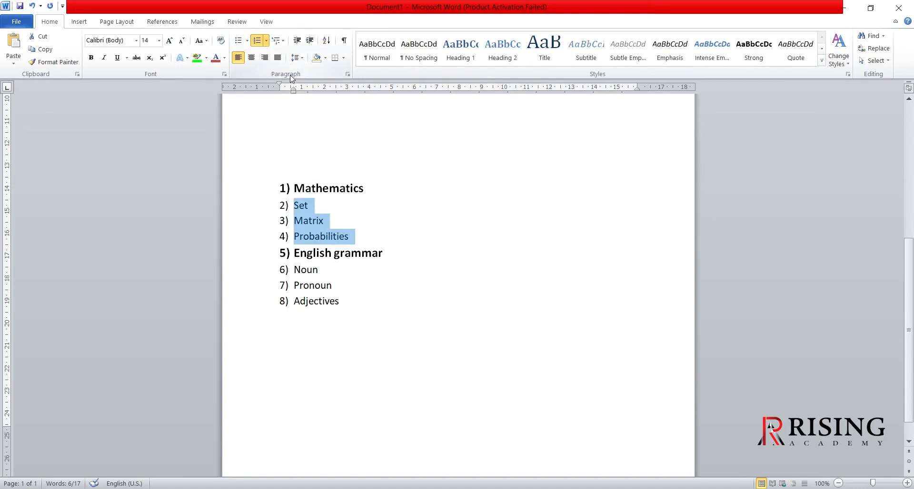
left_click(284, 42)
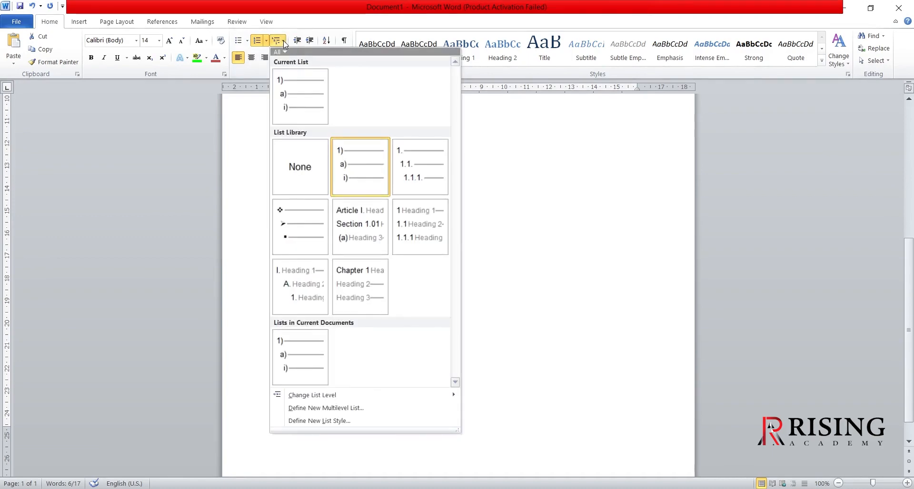
mouse_move(348, 153)
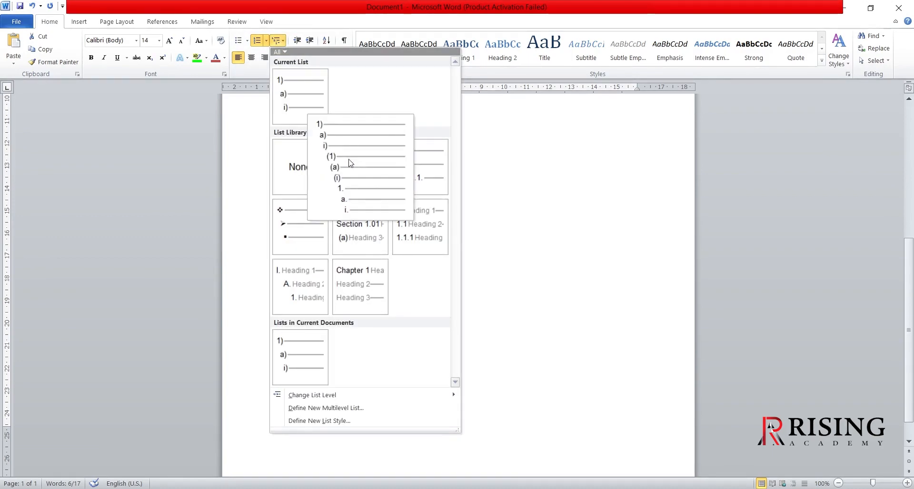
left_click(310, 42)
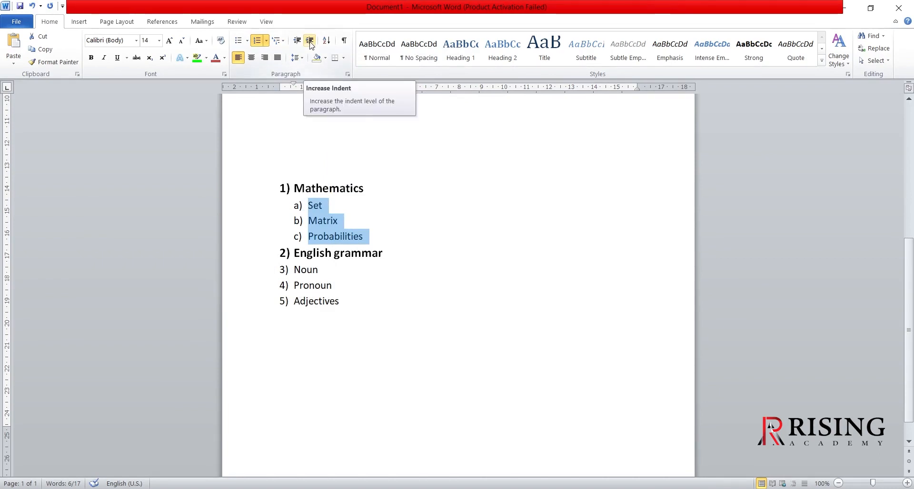
key("ctrl+z")
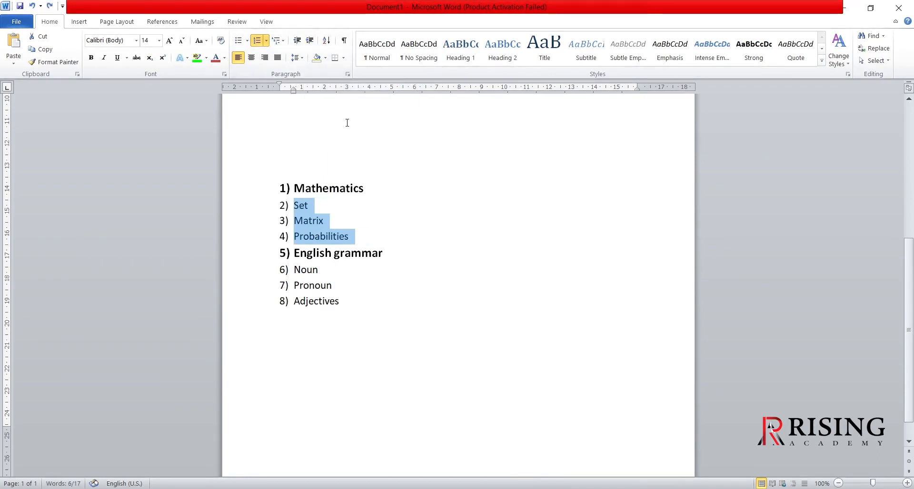
left_click(378, 224)
- Demote Set, Matrix and Probabilities to the second list level, and Probabilities one level further to the i) numbering
left_click_drag(356, 237, 291, 205)
left_click(309, 42)
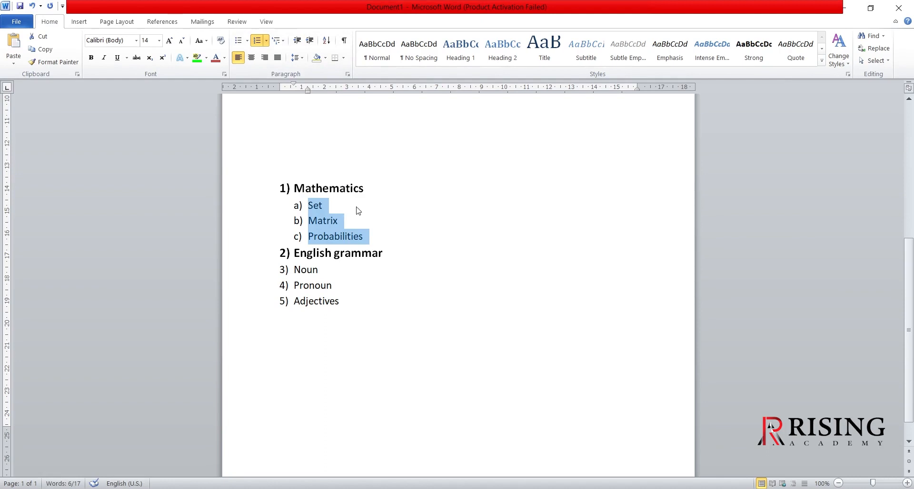
left_click(380, 236)
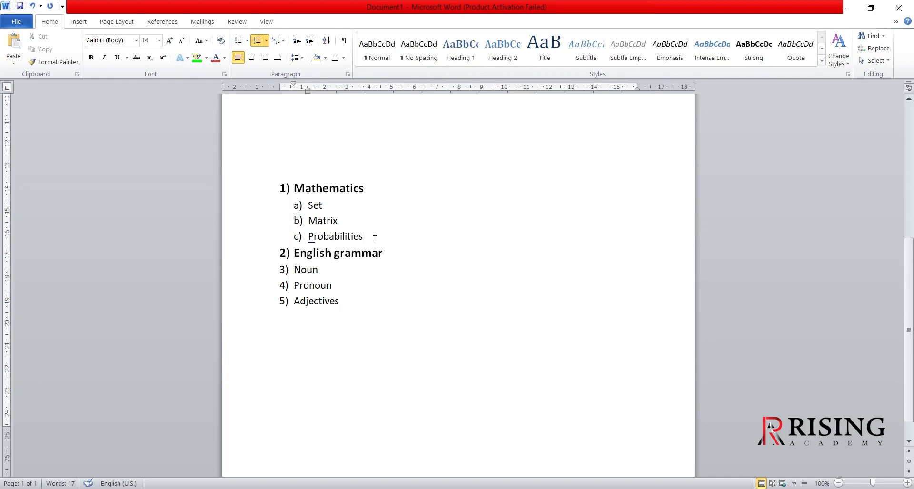
left_click_drag(371, 238, 307, 238)
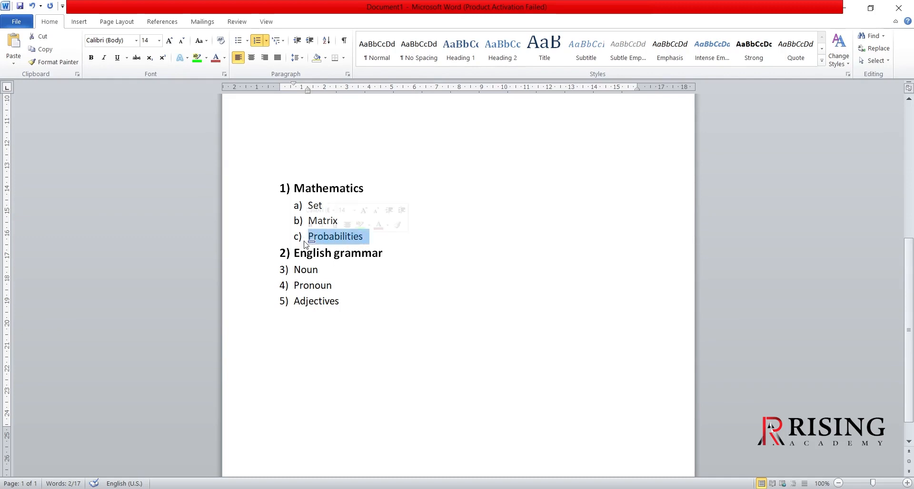
left_click(309, 41)
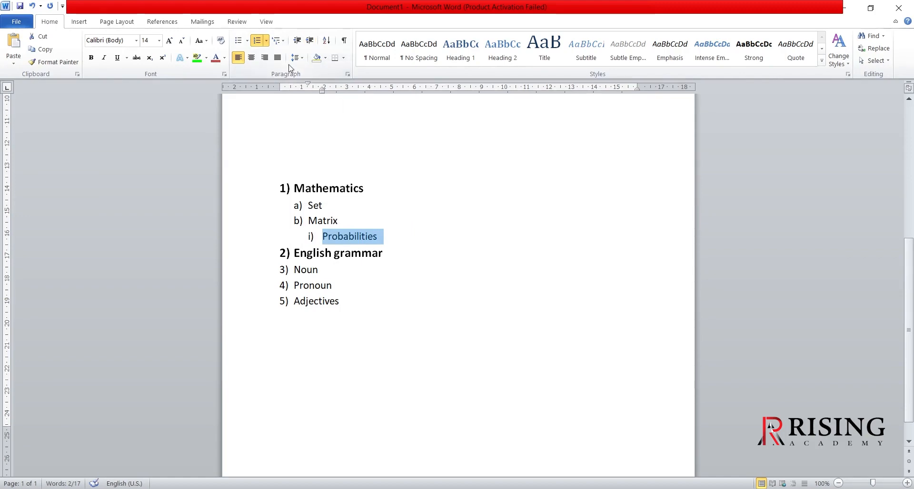
left_click(277, 41)
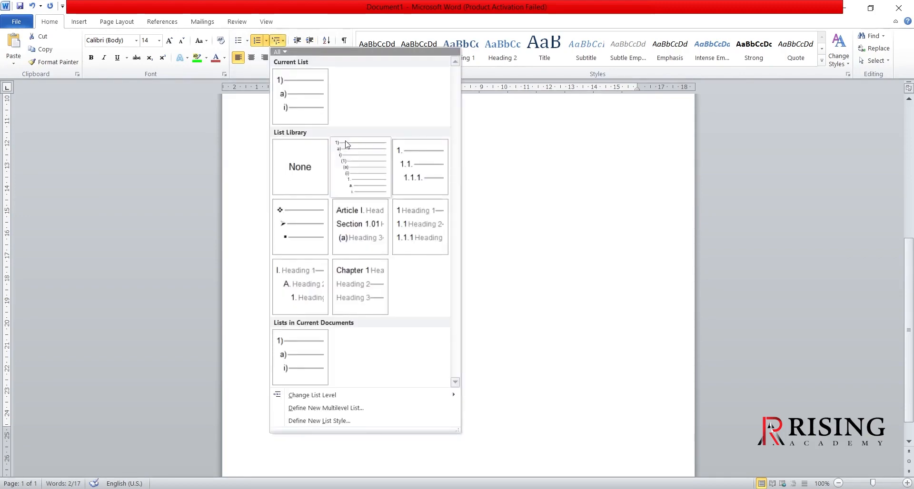
mouse_move(346, 145)
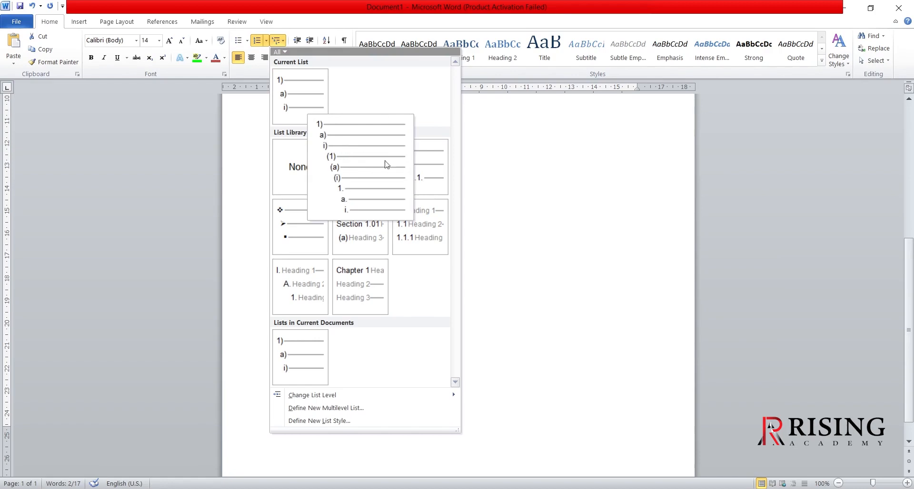
left_click(503, 202)
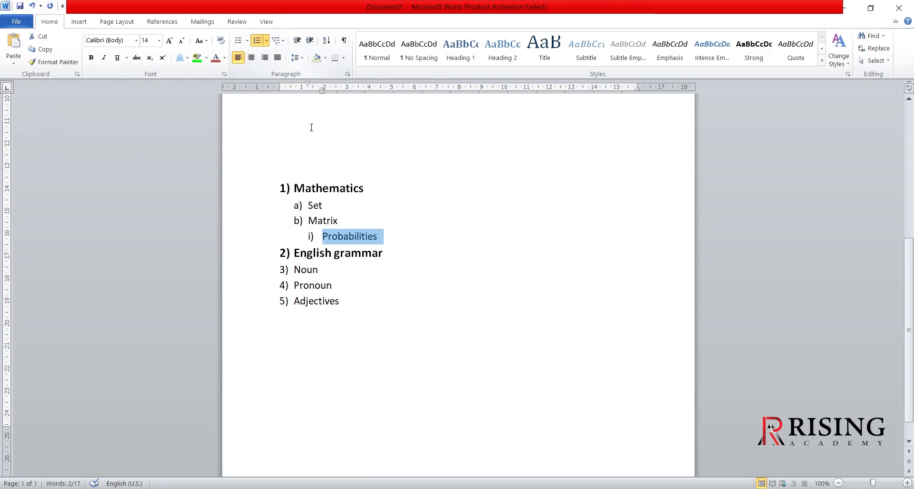
scroll(426, 241, "up", 5)
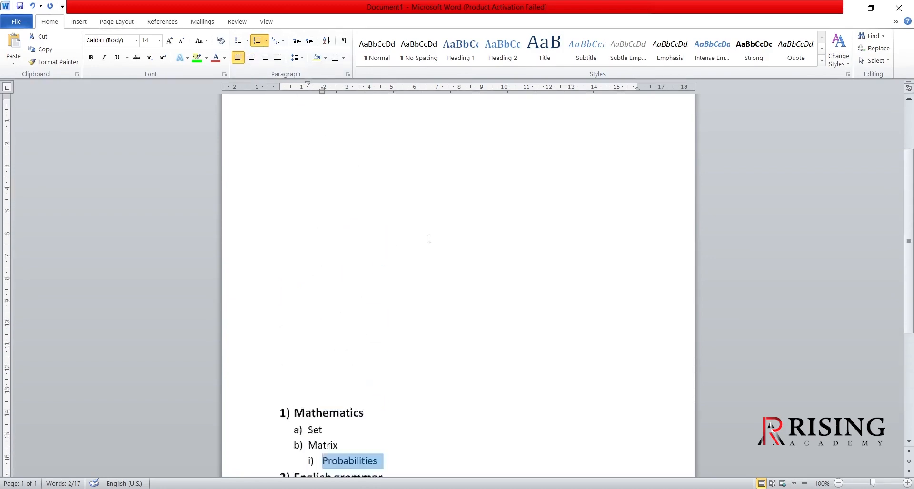
- Generate one paragraph of sample text at the start of the document with =rand(1)
left_click(397, 151)
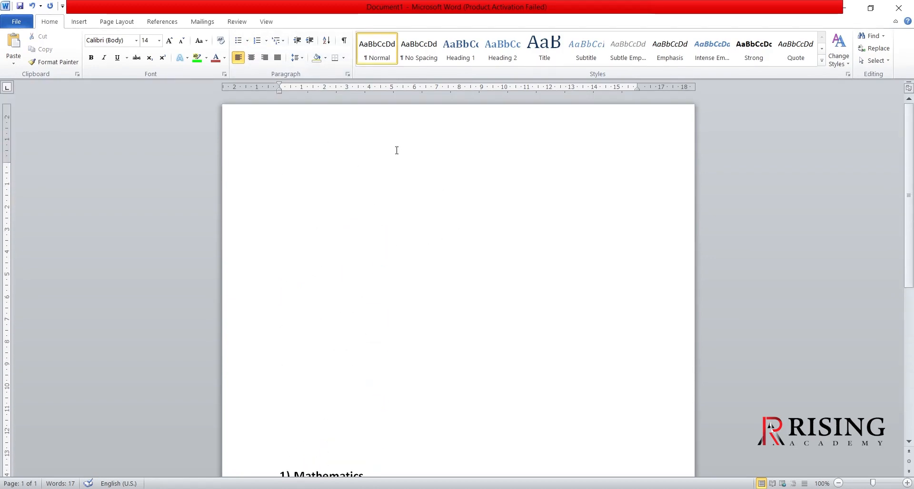
type("=rand")
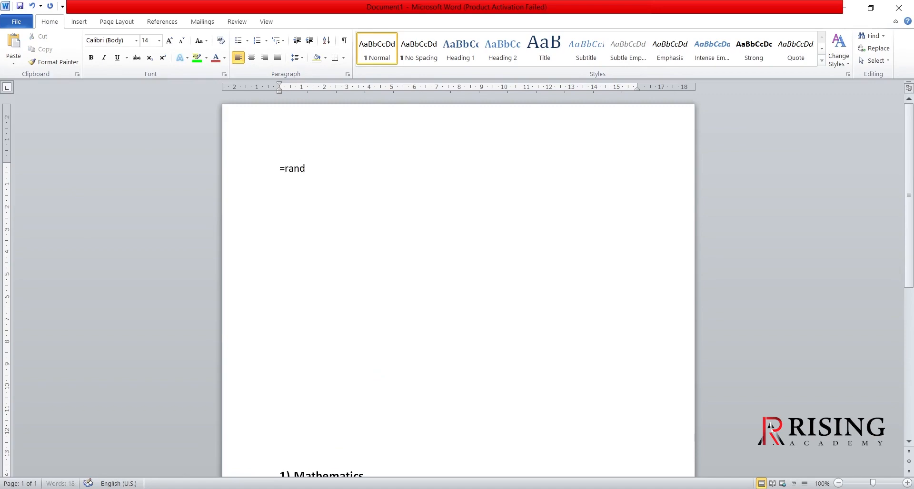
type("(1)")
key("Return")
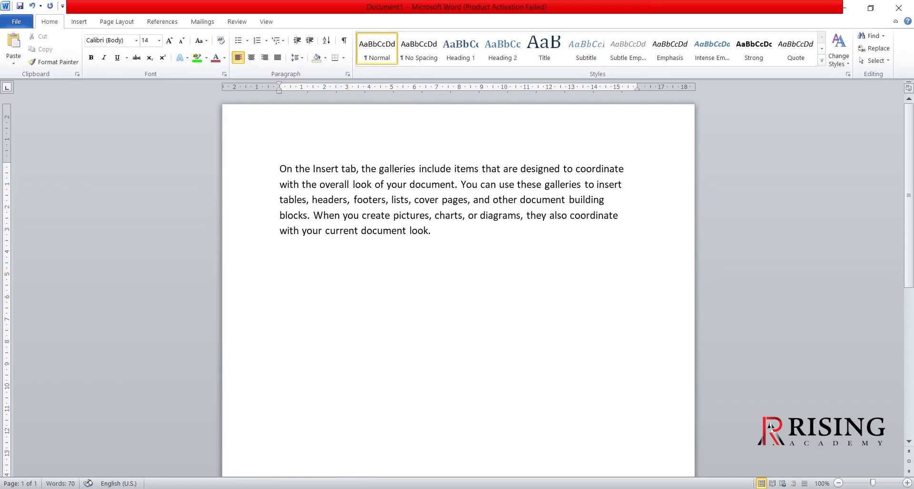
- Center the sample paragraph that begins "On the Insert tab"
left_click(433, 234)
left_click_drag(445, 231, 276, 171)
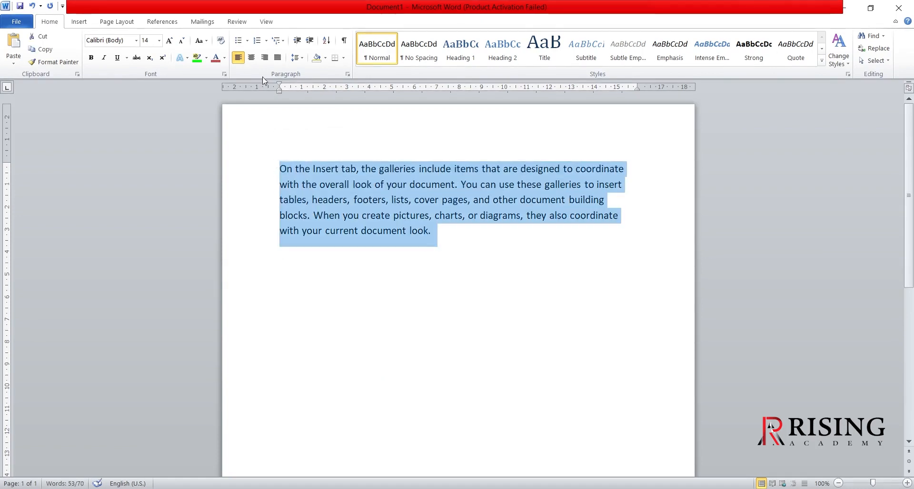
left_click(251, 57)
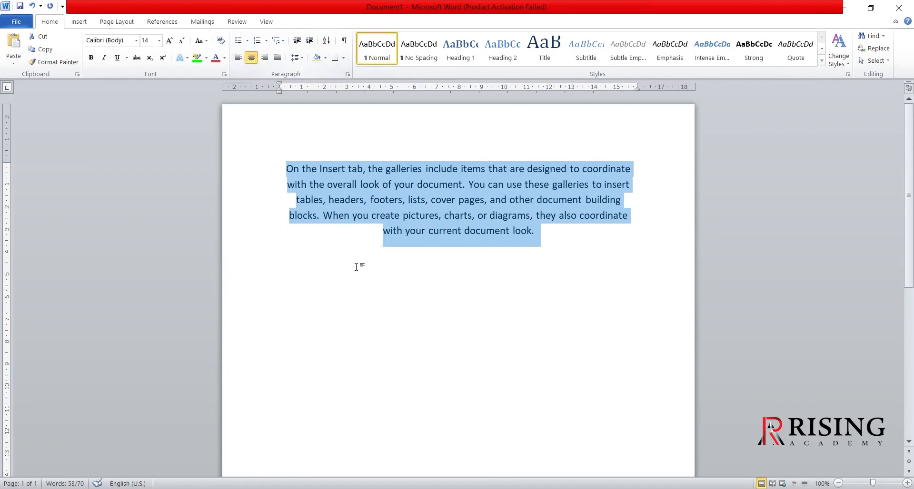
left_click(369, 300)
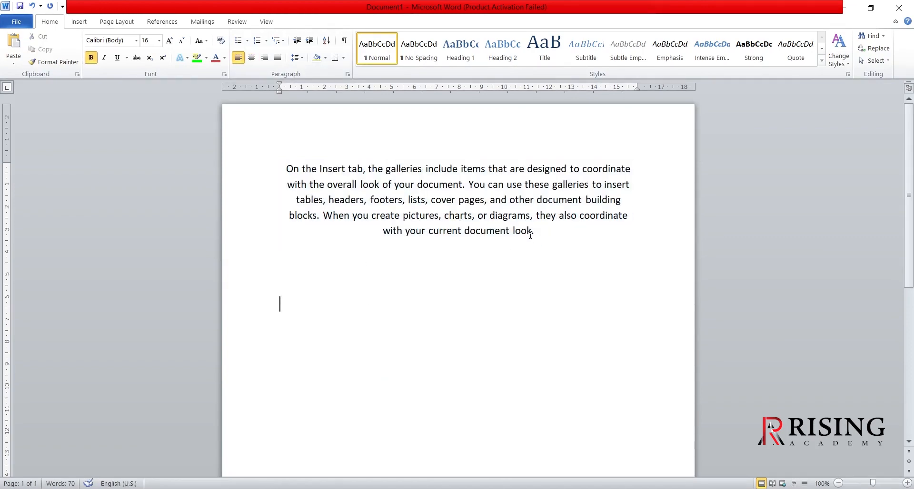
- Align the whole sample paragraph to the right margin
left_click_drag(544, 238, 285, 168)
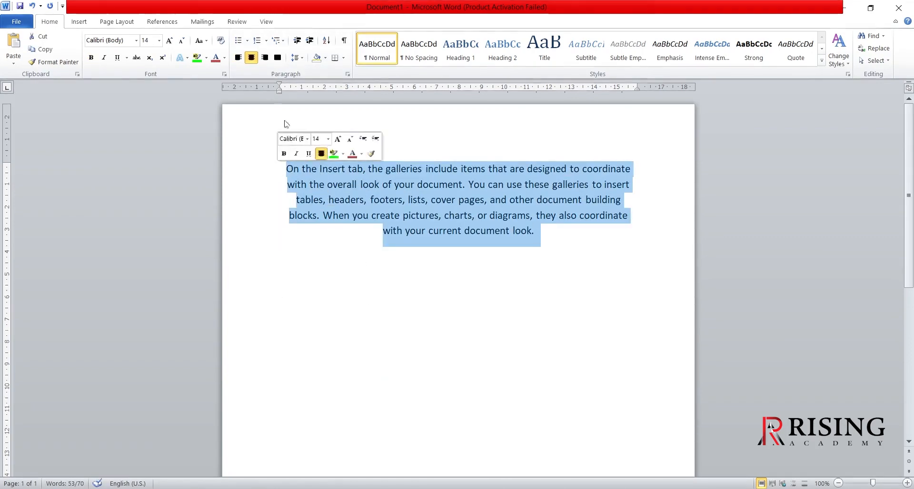
left_click(266, 58)
left_click(403, 376)
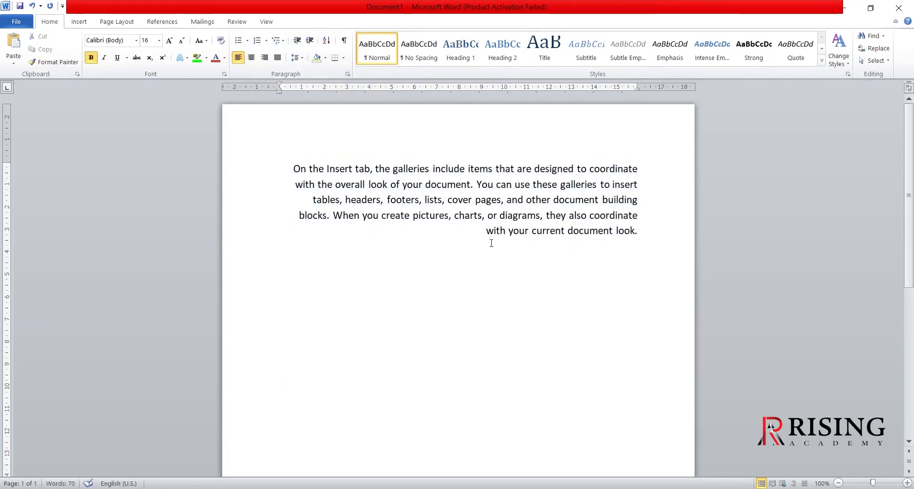
- Justify the sample paragraph between both margins and dismiss the Skype notification
double_click(468, 208)
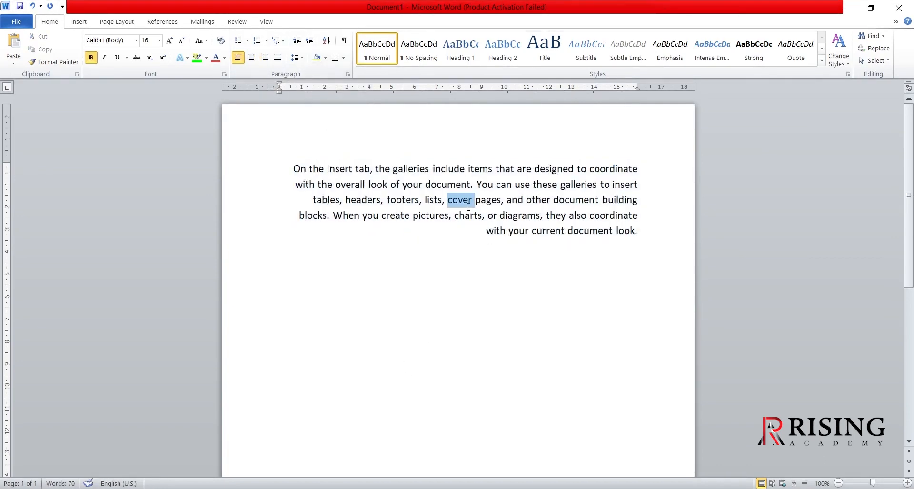
triple_click(433, 206)
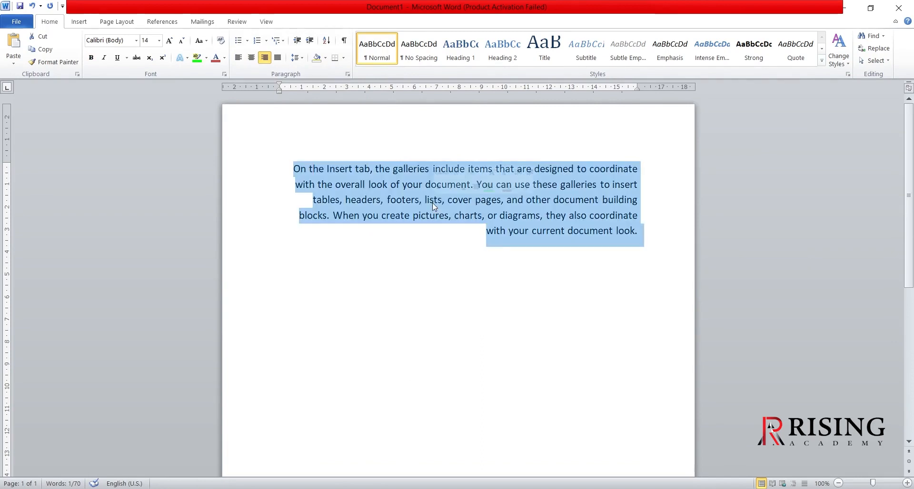
left_click(278, 57)
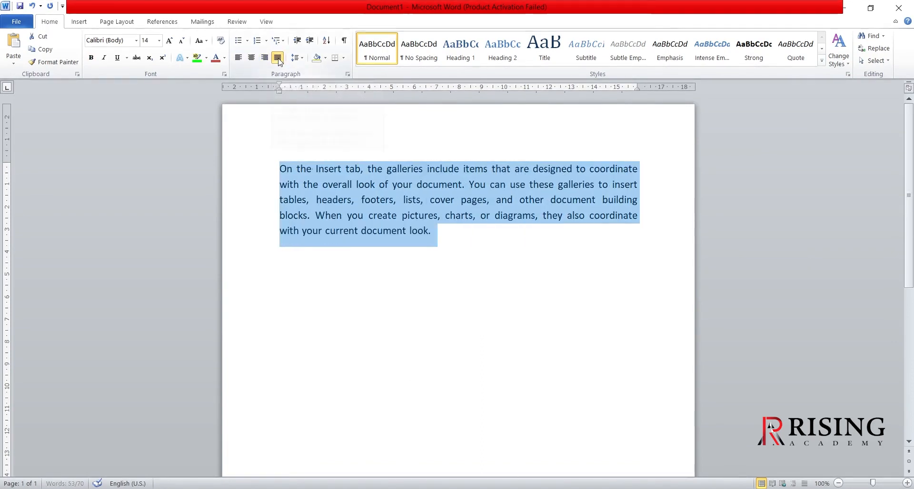
left_click(389, 310)
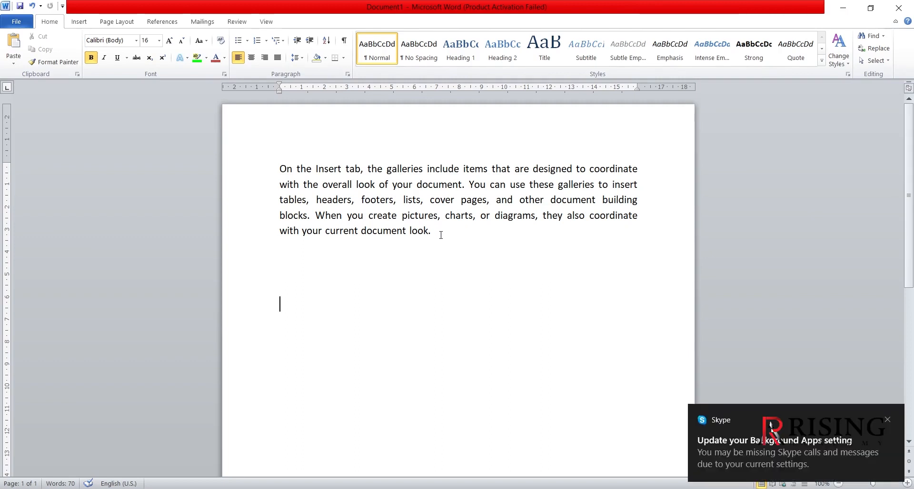
left_click(887, 420)
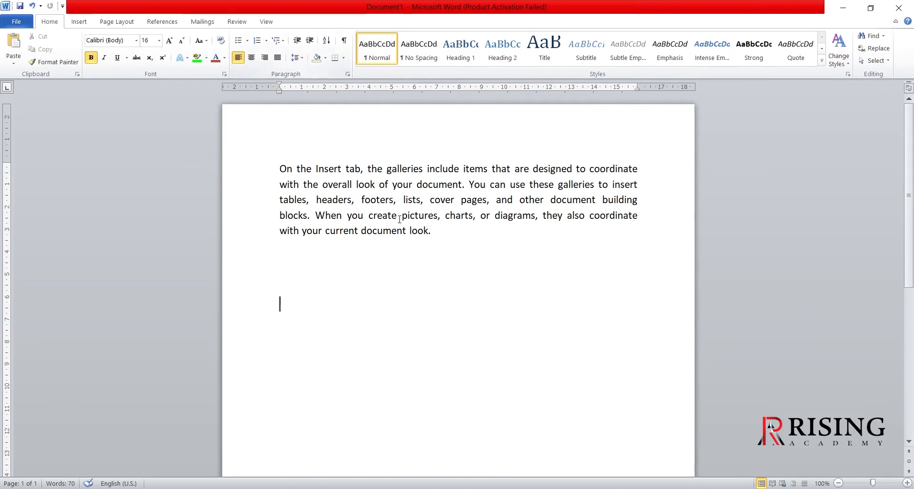
- Set the line spacing of the justified sample paragraph to 2.0
left_click_drag(431, 232, 276, 177)
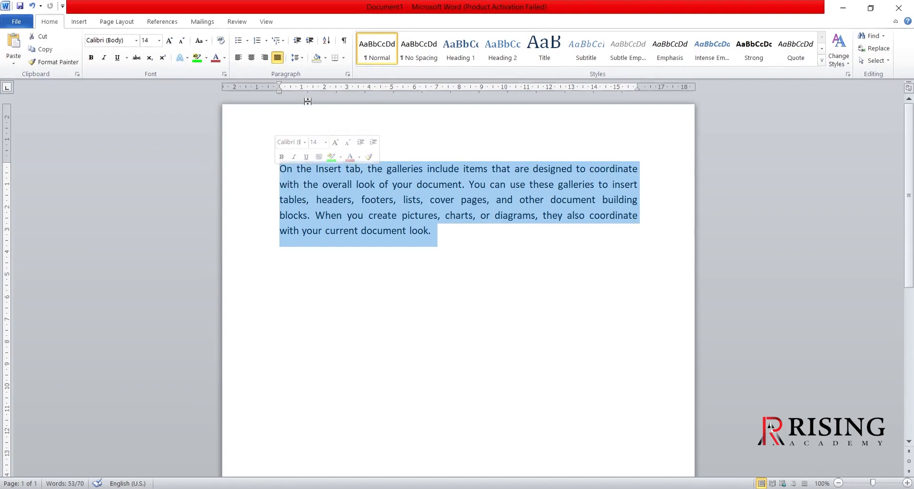
left_click(301, 60)
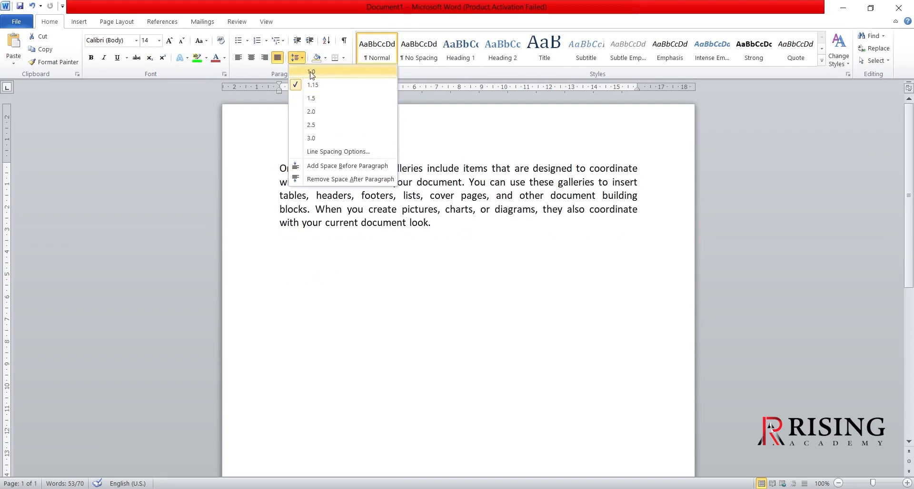
left_click(311, 111)
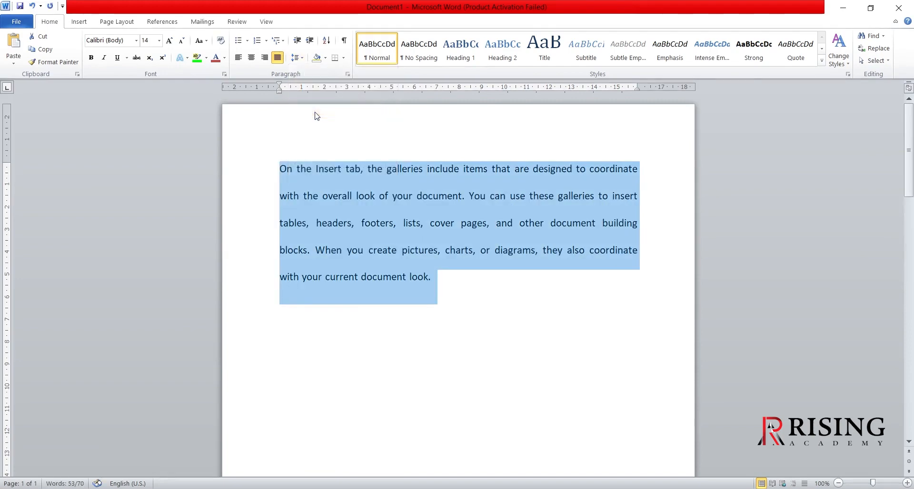
left_click(466, 303)
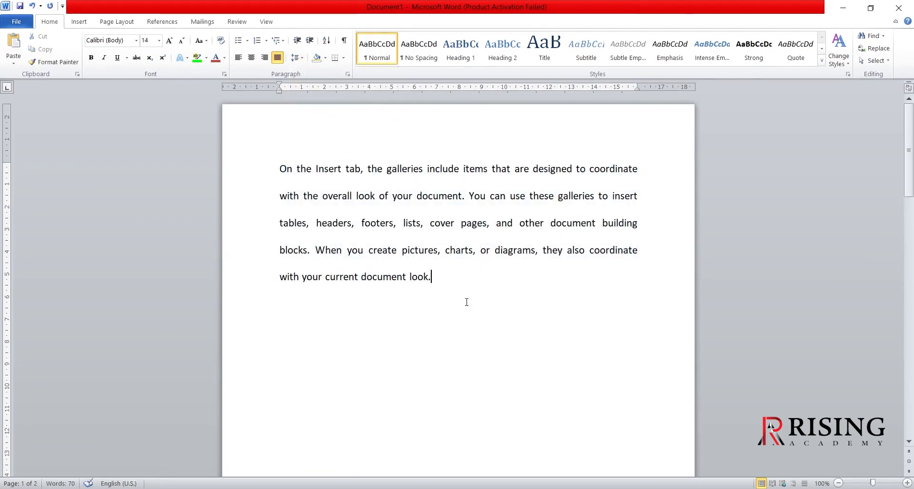
- Shade the background of the entire double-spaced paragraph with a medium blue theme color
left_click(325, 58)
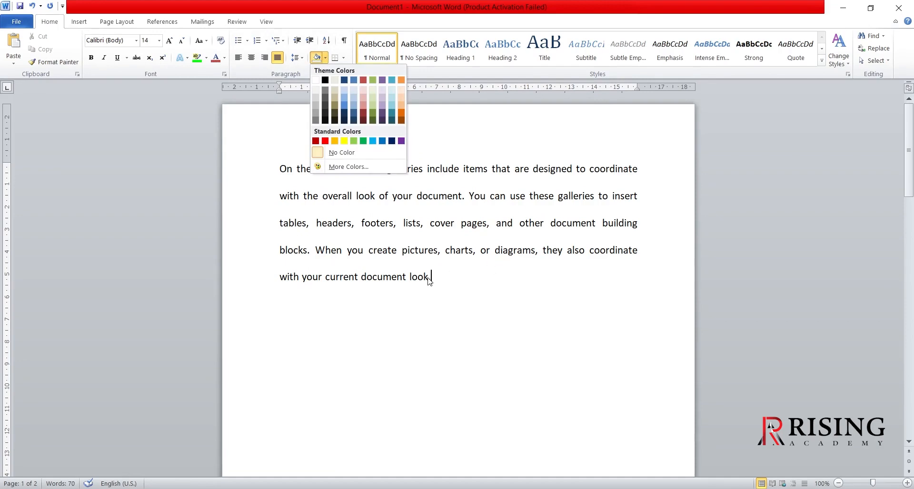
left_click(445, 289)
left_click_drag(440, 281, 281, 173)
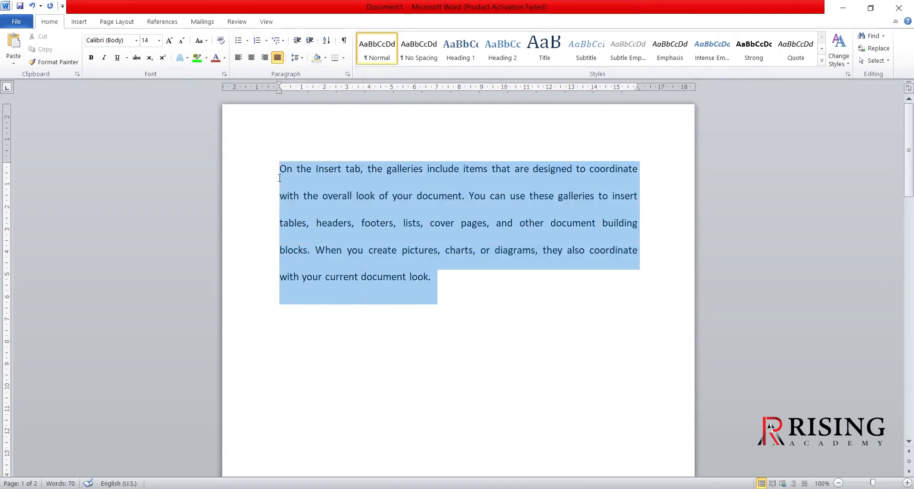
left_click(325, 58)
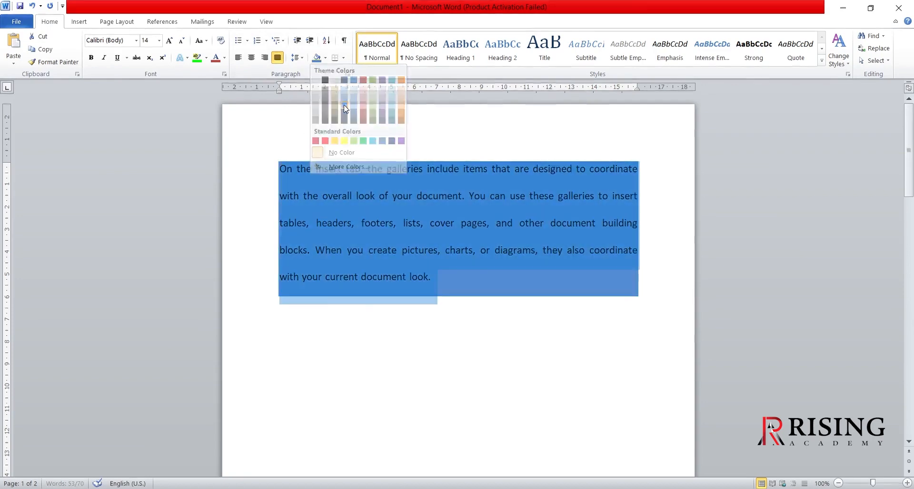
left_click(344, 105)
left_click(459, 336)
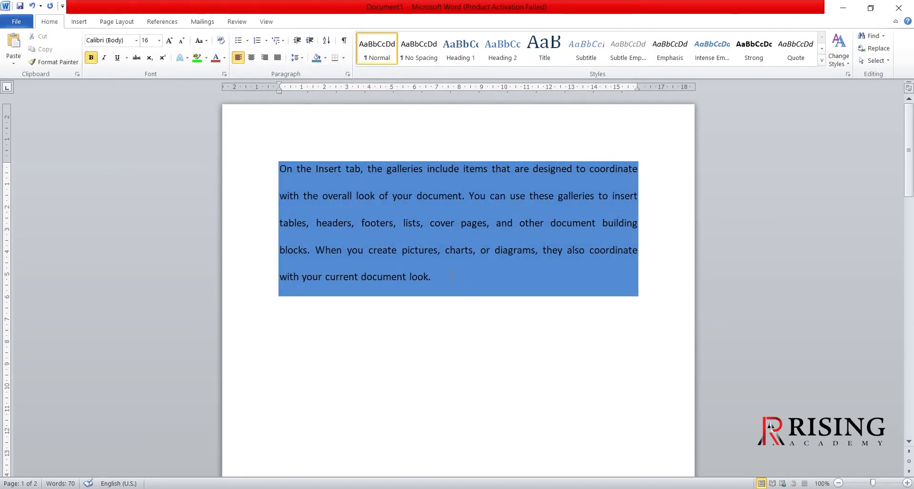
- Change the font color of the blue-shaded paragraph to the lightest, near-white gray theme color
left_click(467, 281)
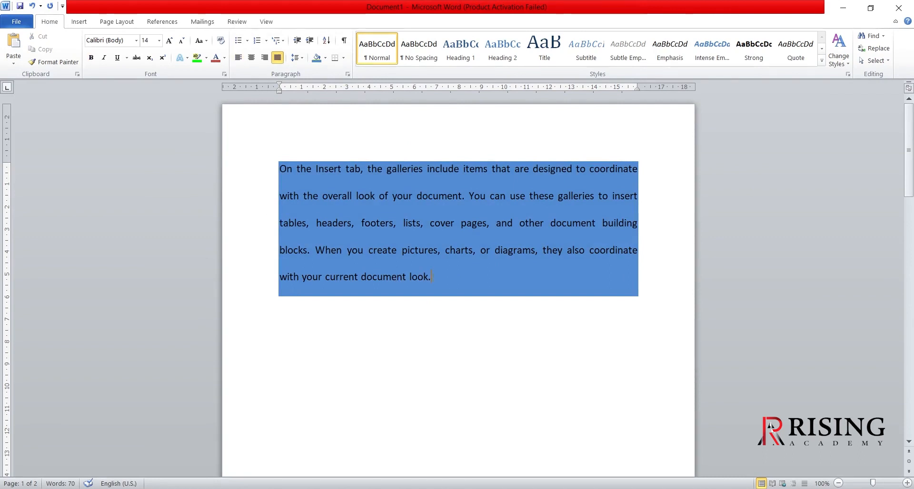
left_click_drag(431, 276, 278, 167)
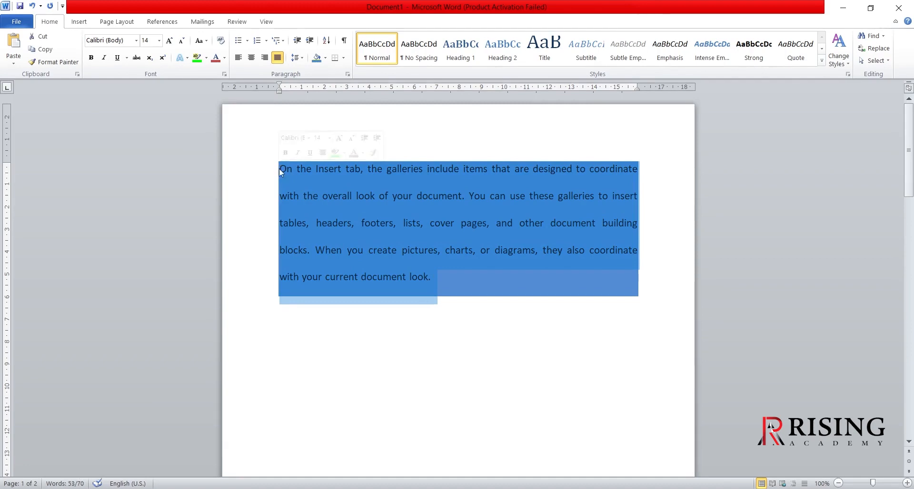
left_click(224, 58)
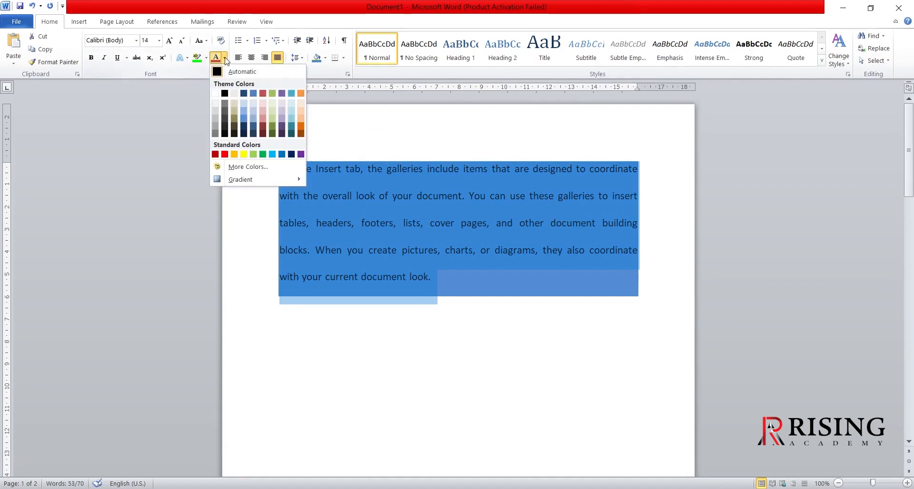
left_click(215, 103)
left_click(394, 361)
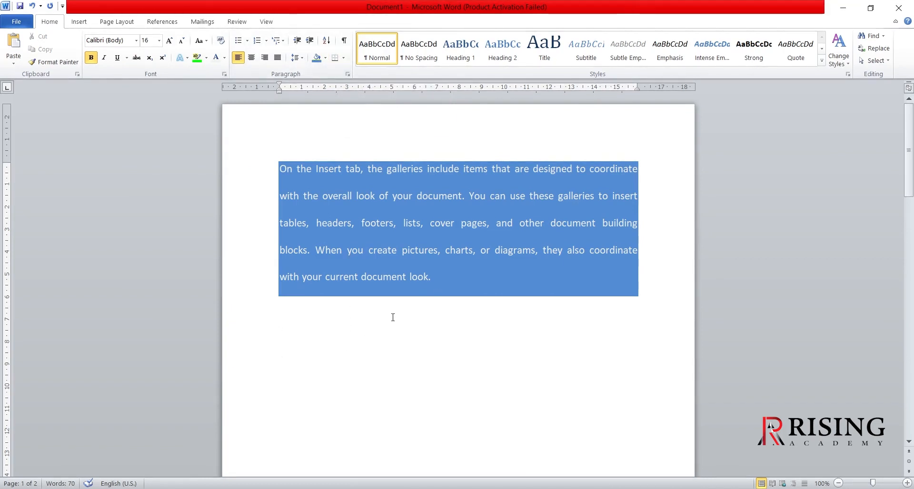
- Generate a second paragraph of sample text below the blue-shaded one with =rand(1)
type("=rand(1")
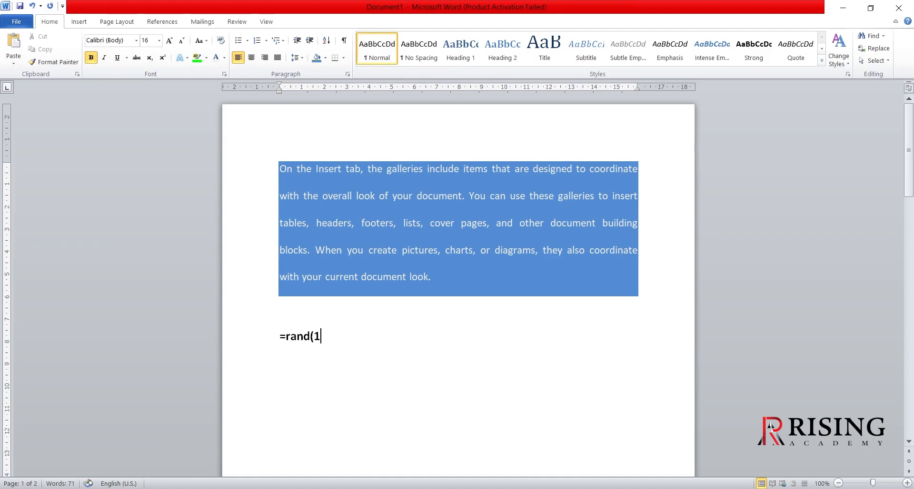
type(")")
key("Return")
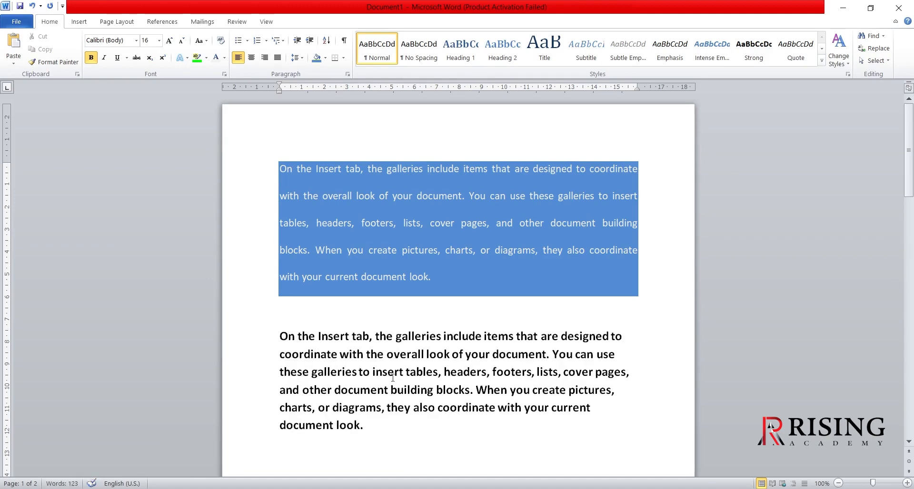
- Remove the bold formatting from the whole second sample paragraph
left_click_drag(372, 429, 276, 324)
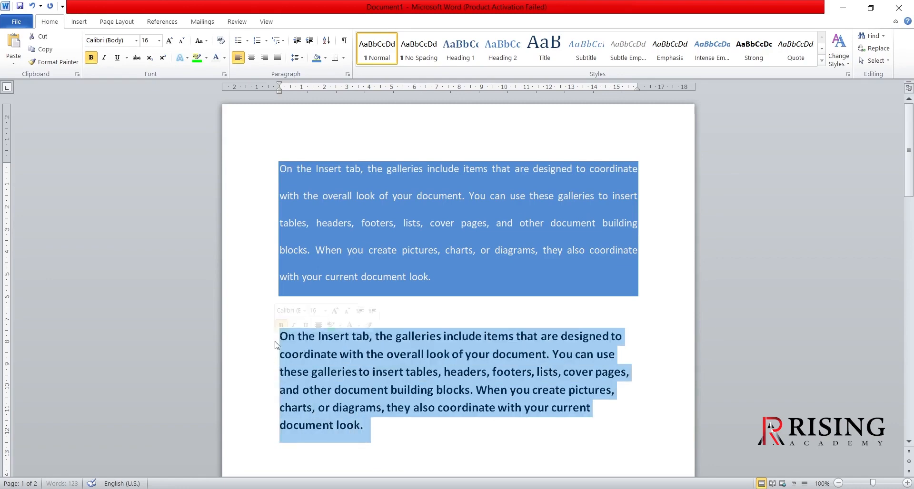
left_click(90, 59)
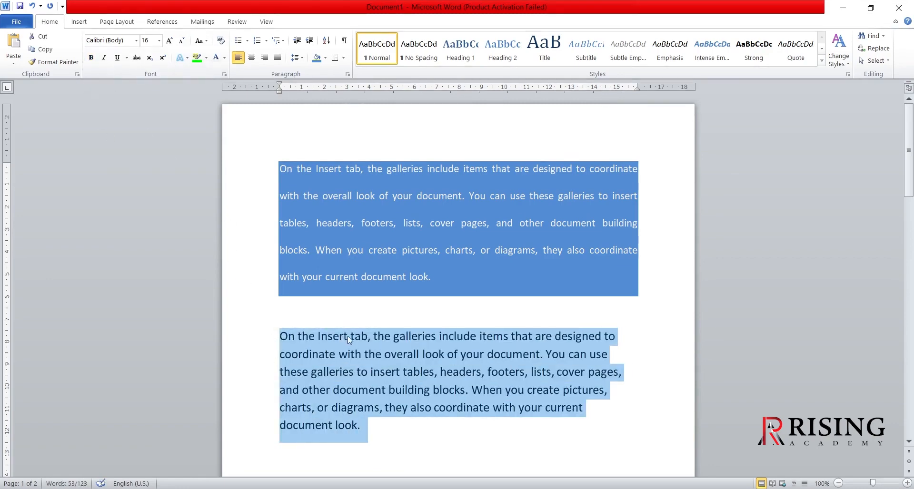
scroll(398, 340, "down", 3)
left_click(389, 344)
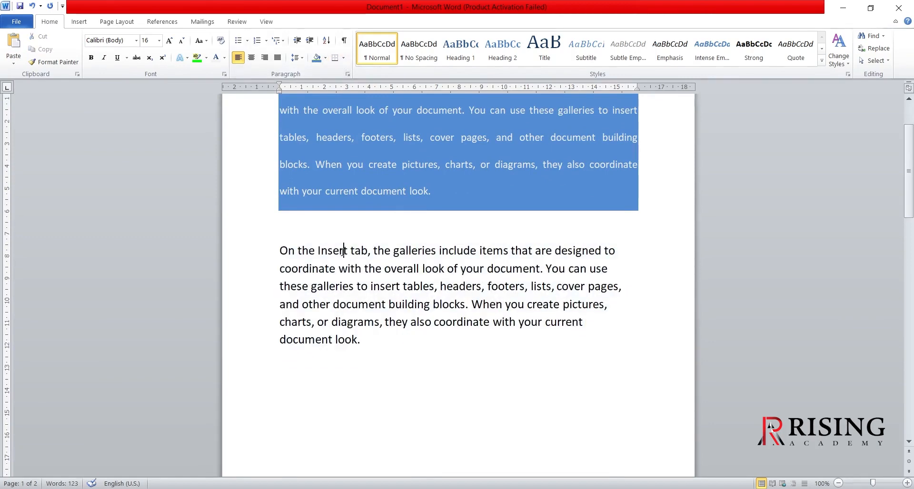
- Try a bottom border on the unshaded paragraph and delete its last two sentences, and undo both changes
left_click(335, 58)
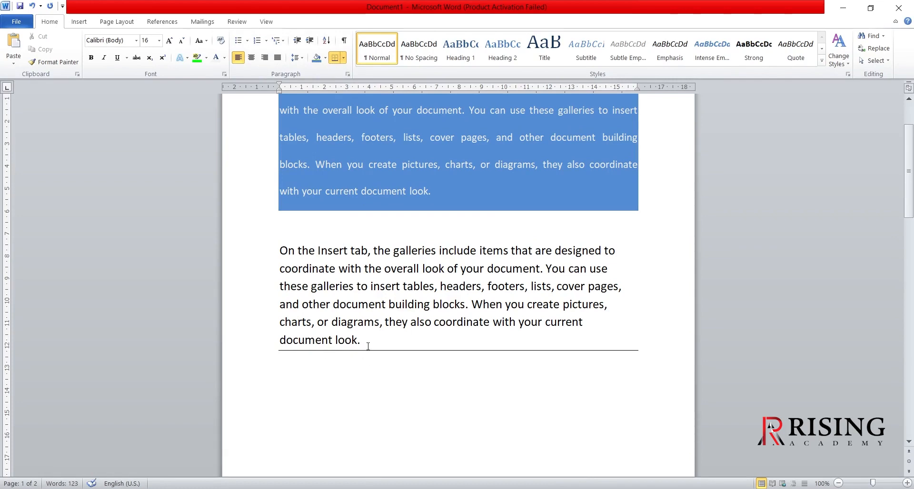
left_click_drag(367, 342, 546, 271)
key("Delete")
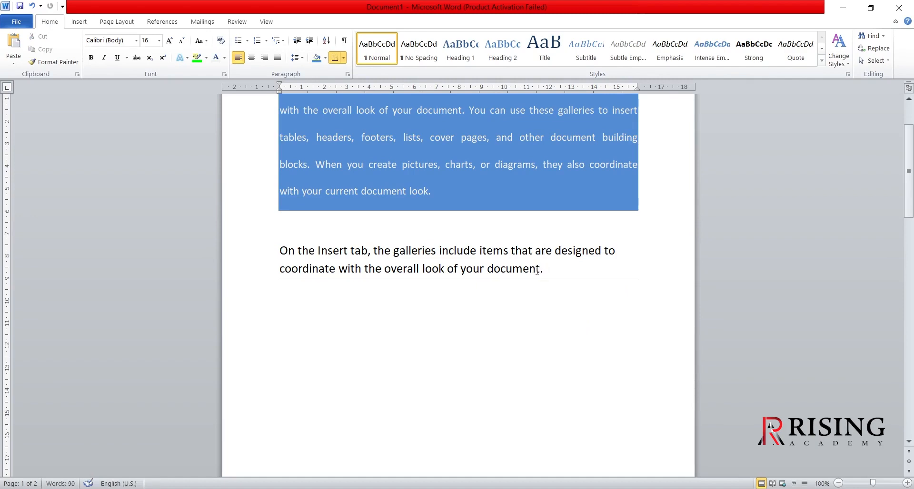
key("ctrl+z")
left_click(476, 393)
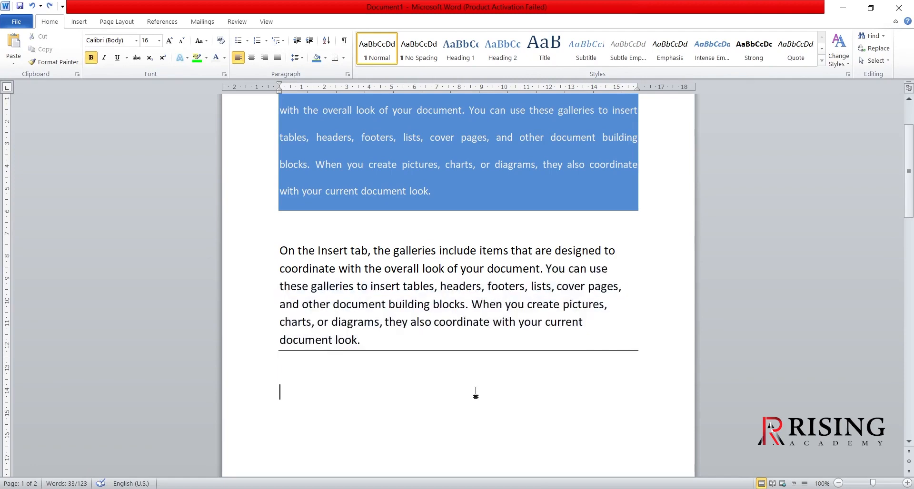
key("ctrl+z")
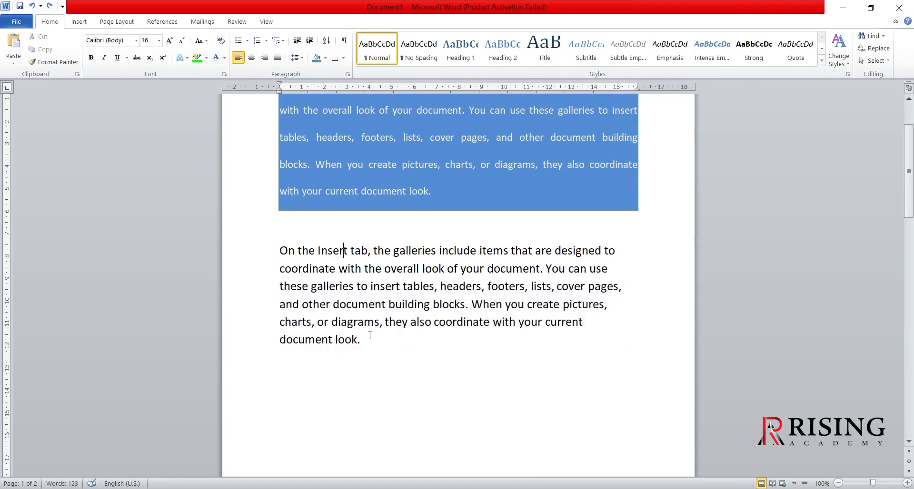
- Apply All Borders to the whole unshaded sample paragraph below the blue-shaded one
left_click(370, 336)
triple_click(319, 307)
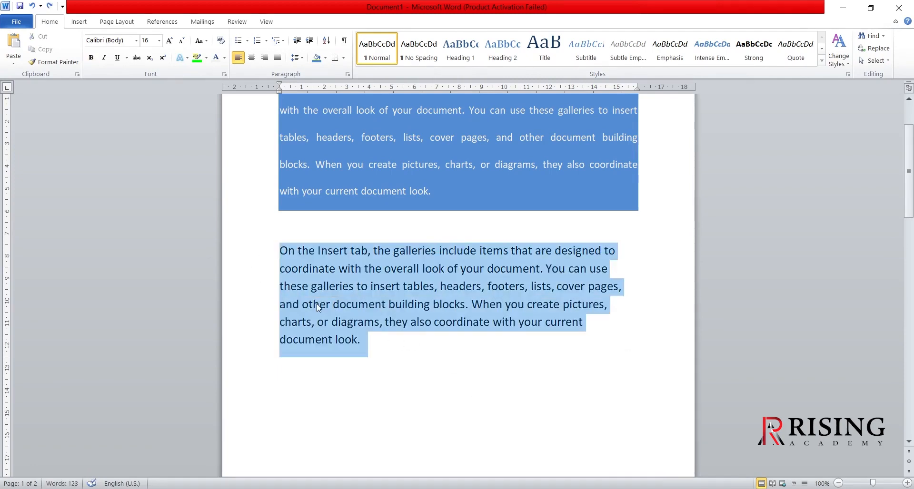
left_click(343, 58)
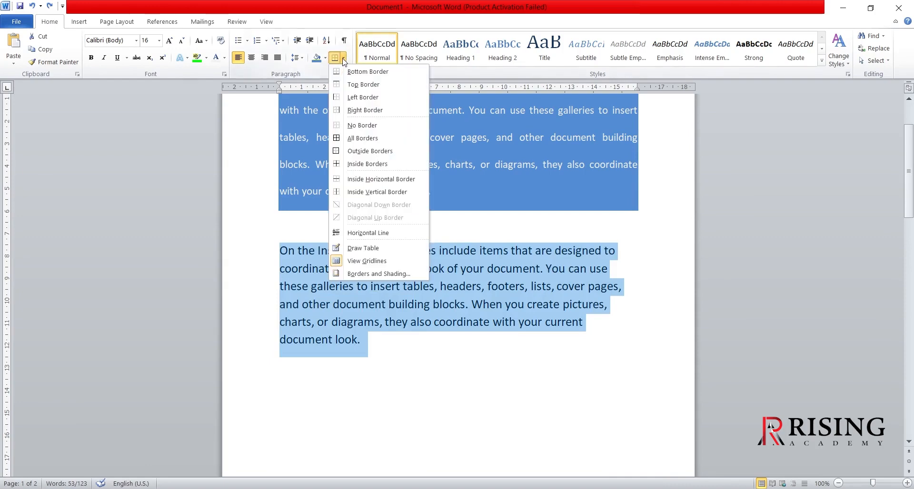
left_click(359, 138)
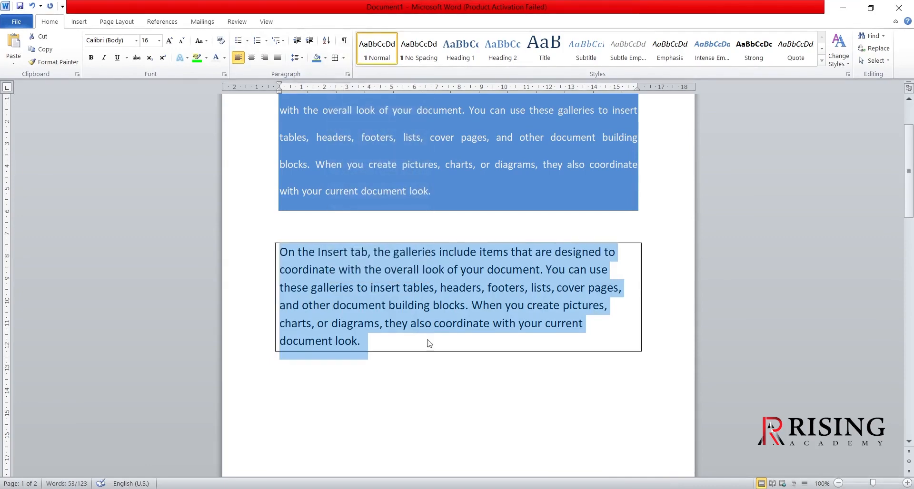
- Enter three first names on separate lines below the bordered paragraph, in non-alphabetical order
left_click(438, 380)
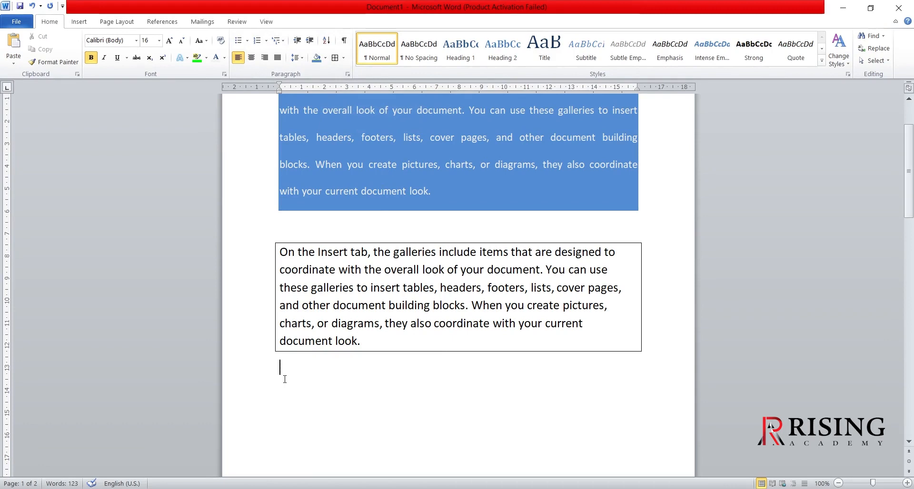
type("teena")
key("Return")
type("mee")
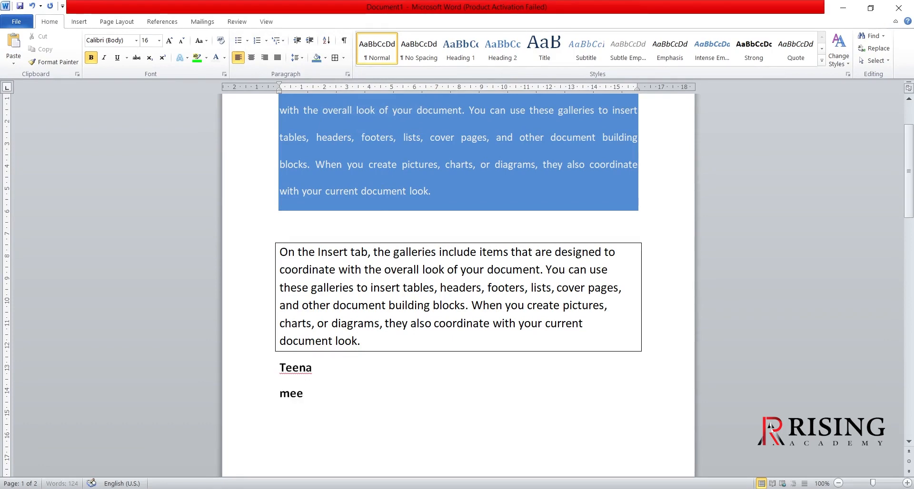
type("na")
key("Return")
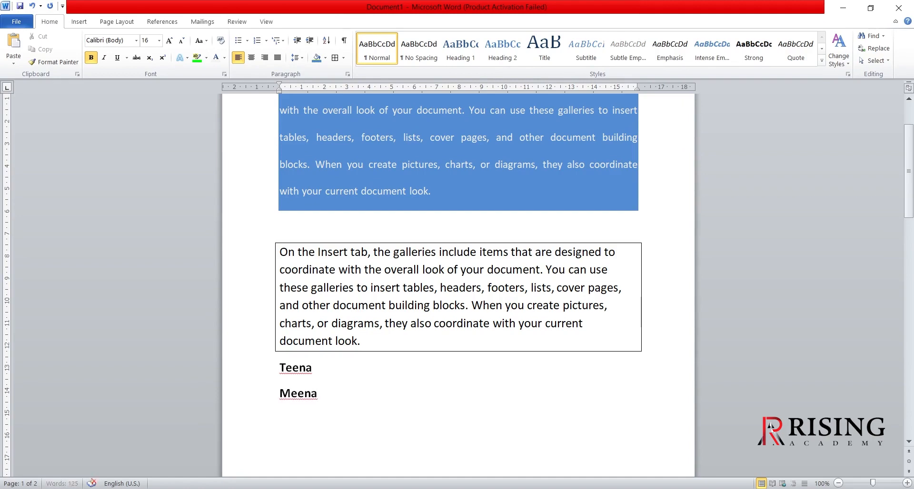
type("seema")
- Sort the three name lines as text paragraphs in descending order
left_click_drag(318, 419, 267, 383)
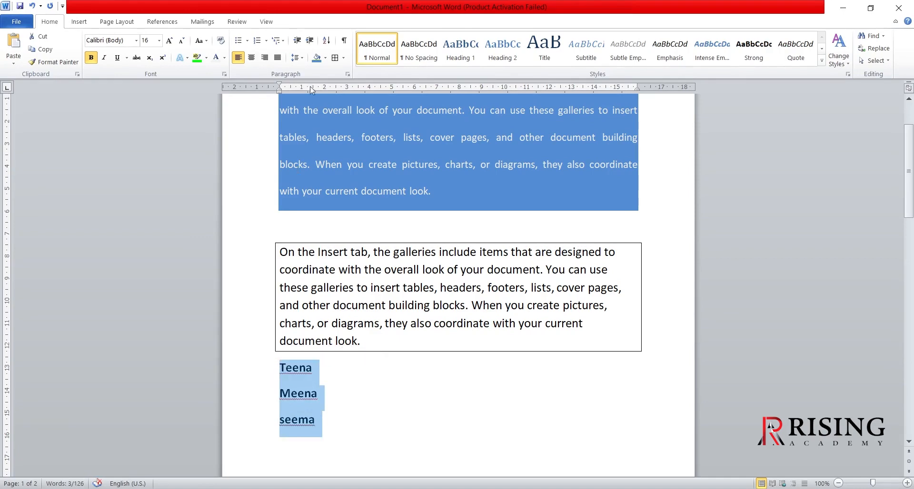
left_click(326, 42)
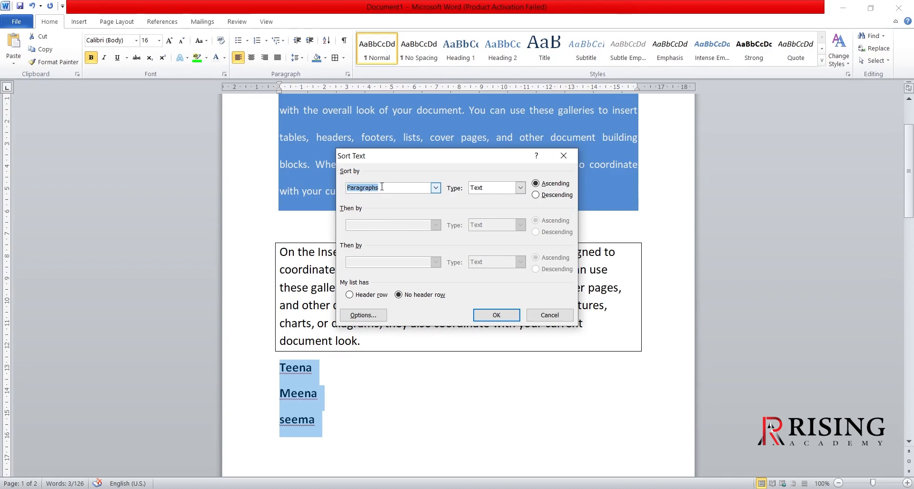
left_click(535, 195)
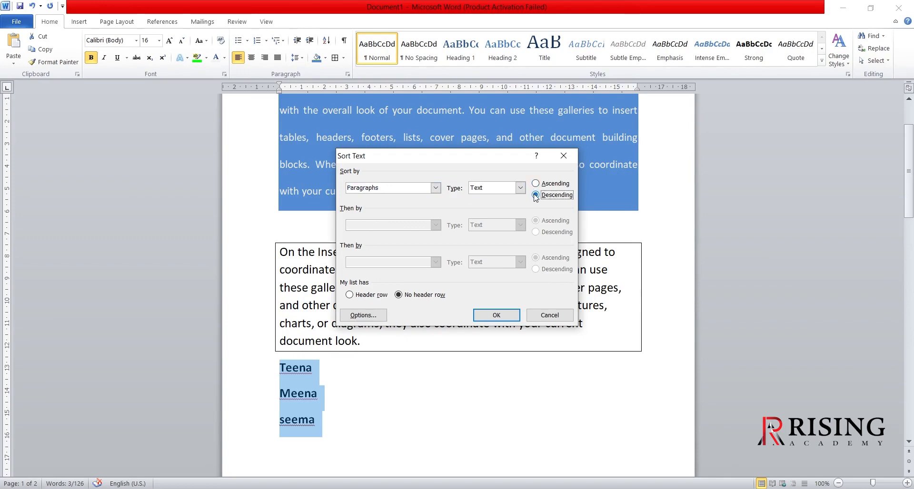
left_click(509, 317)
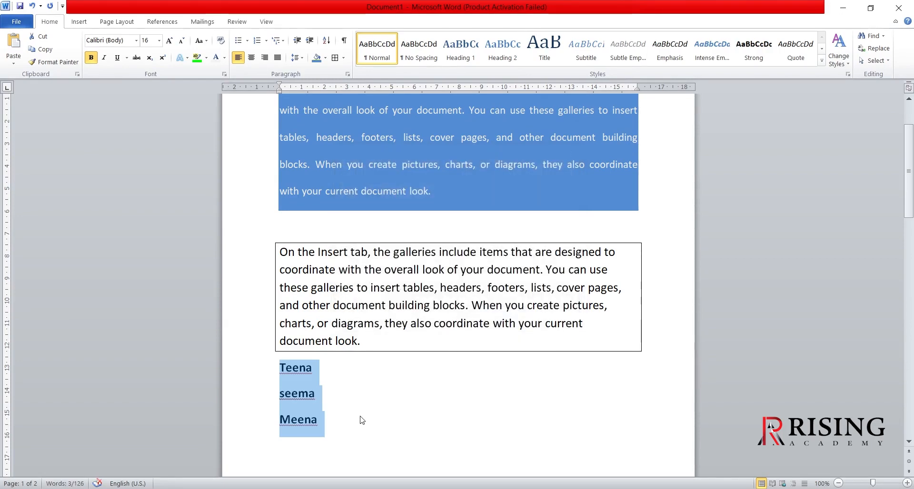
- Sort the three name lines again as text paragraphs, this time in ascending order
left_click(327, 41)
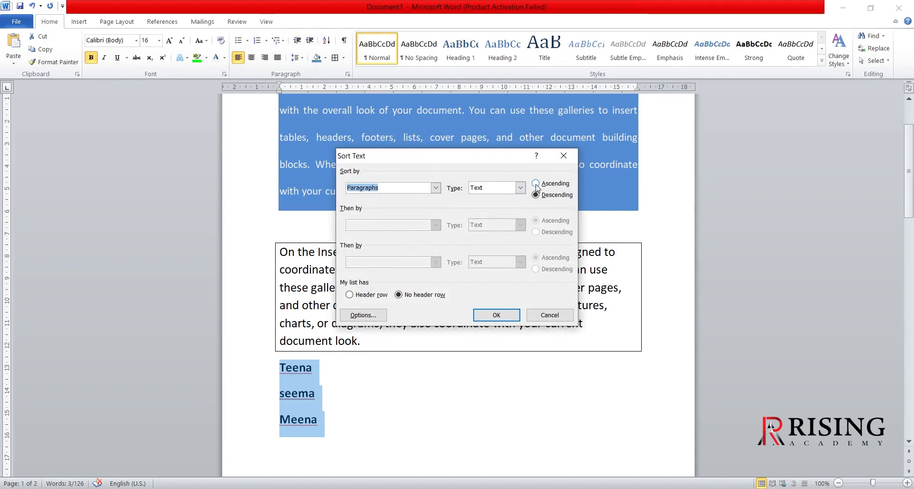
left_click(537, 184)
left_click(495, 316)
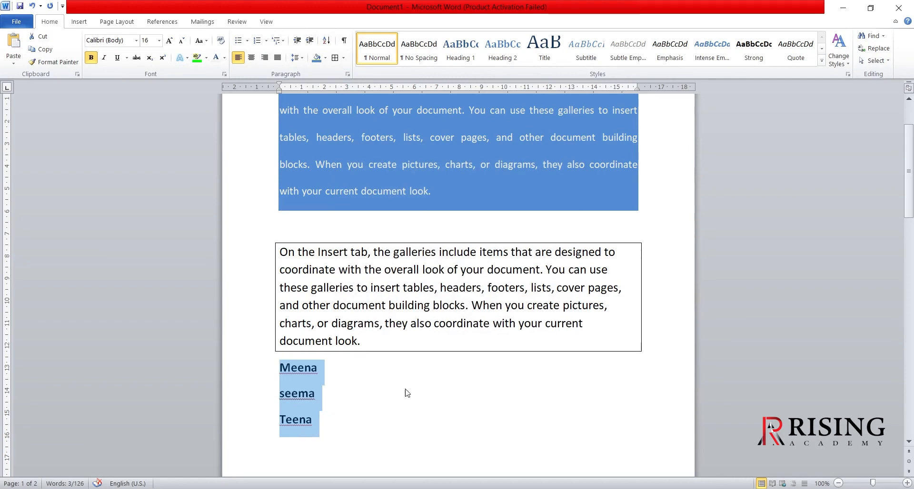
- Add the numbers 300, 900 and 100 on separate lines below the list of names
left_click(328, 431)
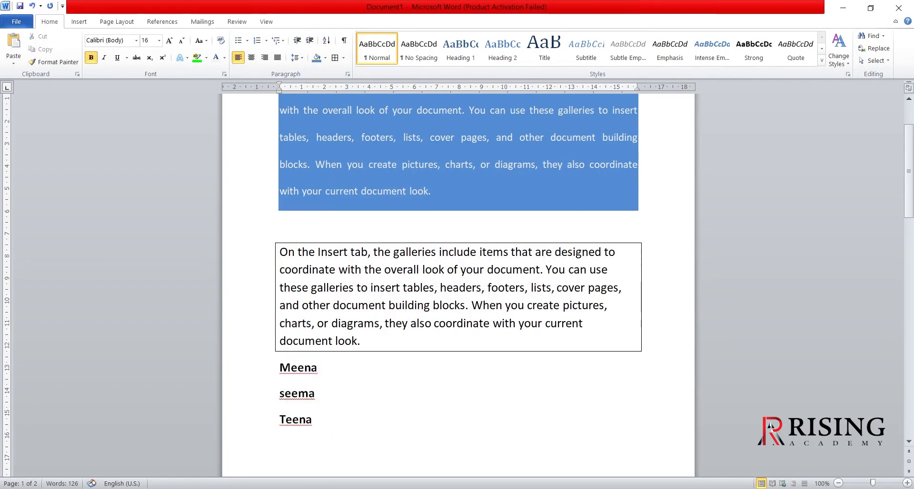
scroll(398, 416, "down", 3)
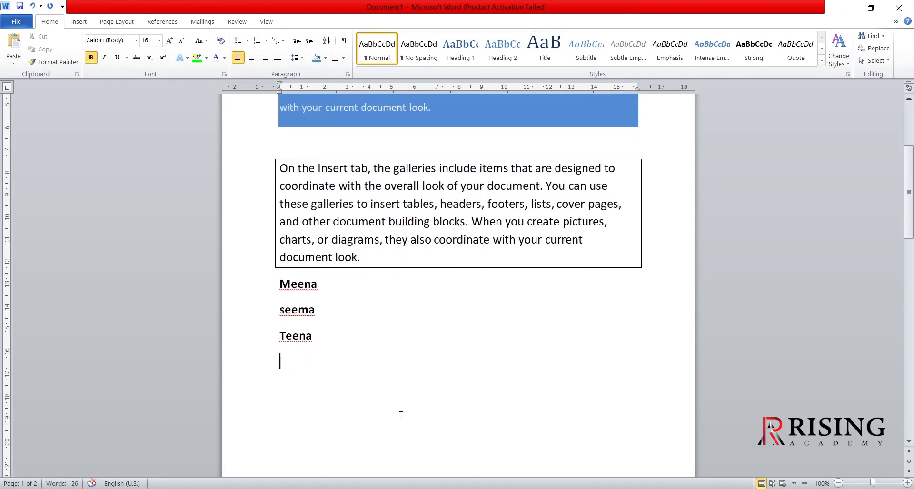
type("300")
key("Return")
type("900")
key("Return")
type("100")
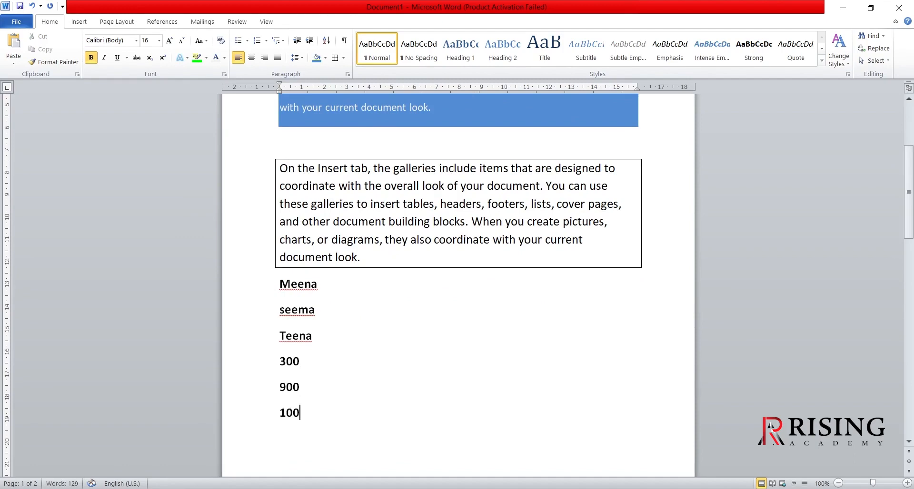
- Sort the three number lines by number in ascending order and clear the selection
left_click_drag(308, 412, 259, 372)
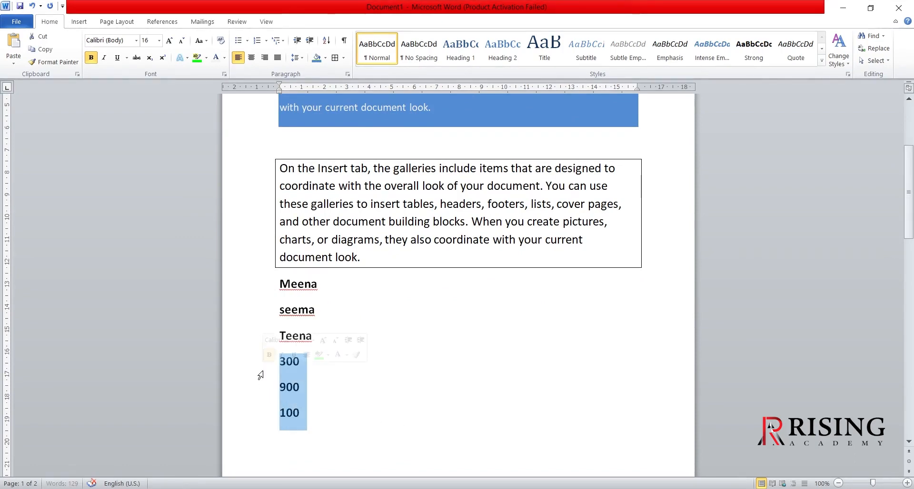
left_click(326, 40)
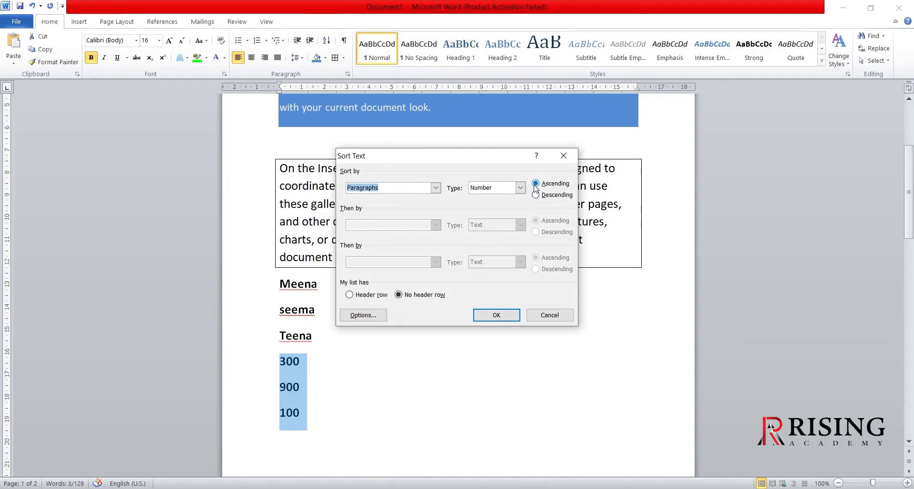
left_click(504, 320)
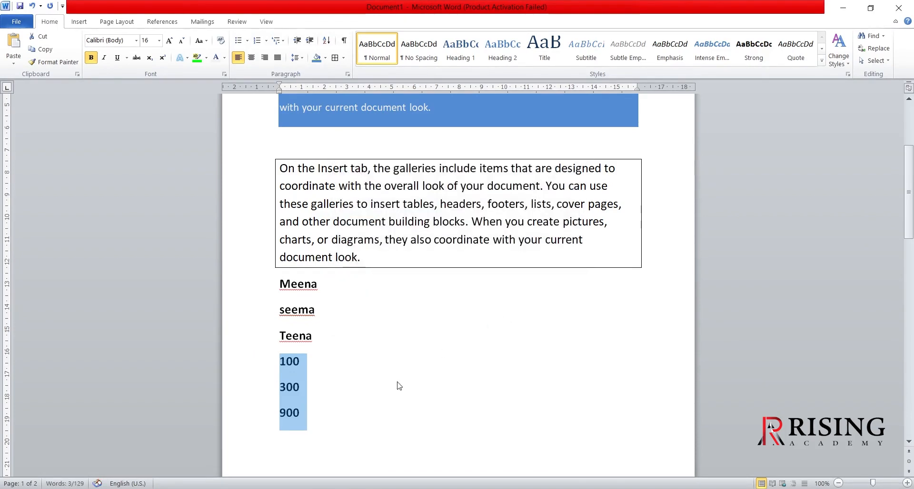
left_click(332, 403)
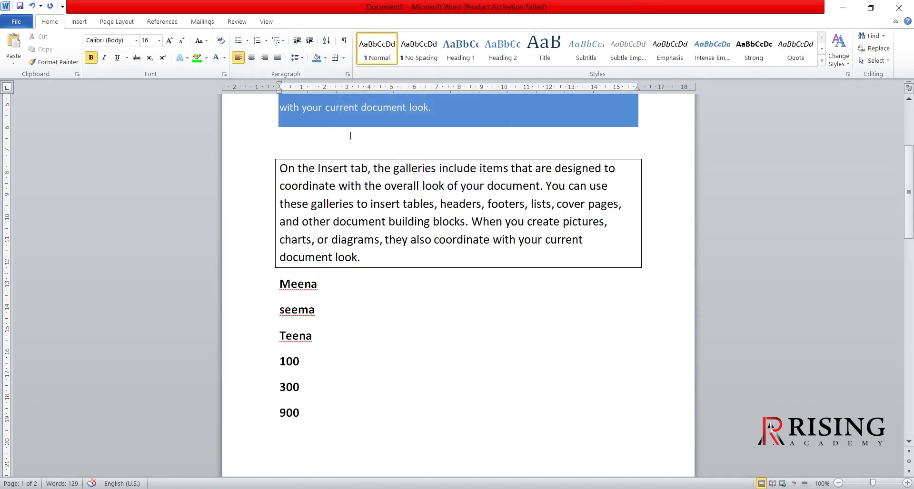
- Show the paragraph marks and hidden formatting symbols, examine them throughout the document, and hide them again
left_click(345, 43)
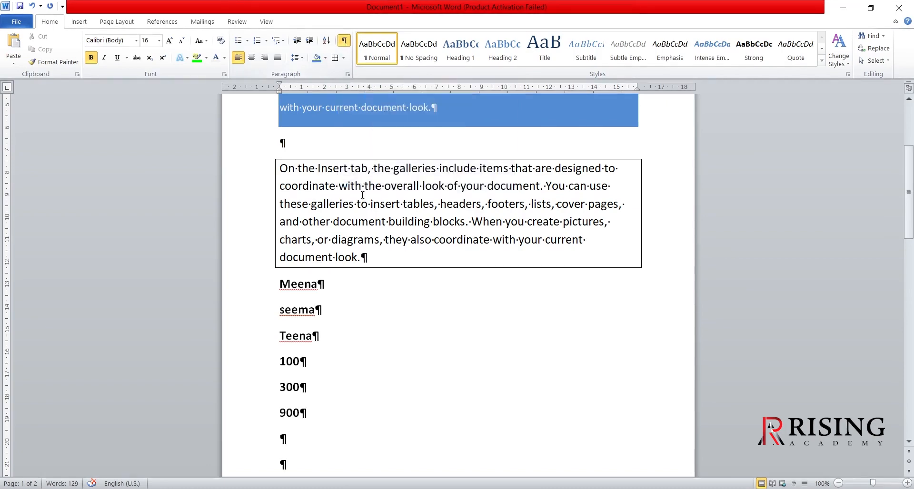
scroll(414, 237, "up", 3)
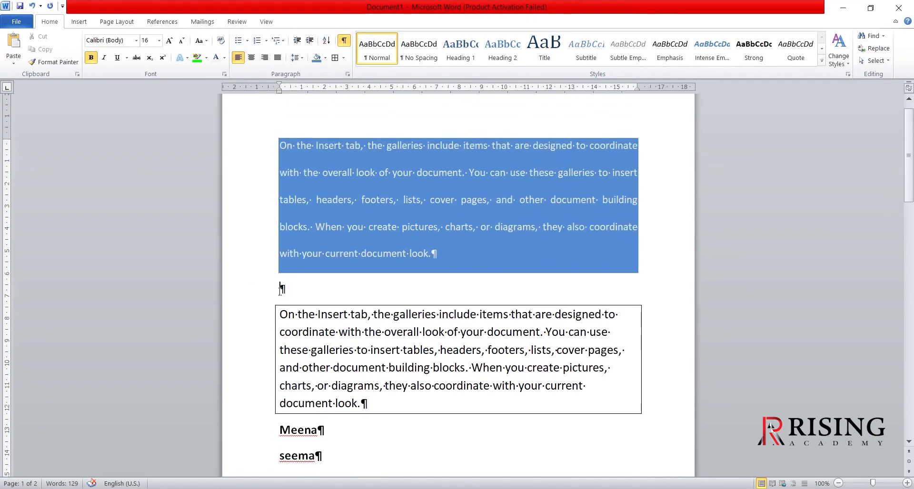
left_click(280, 289)
scroll(367, 332, "down", 3)
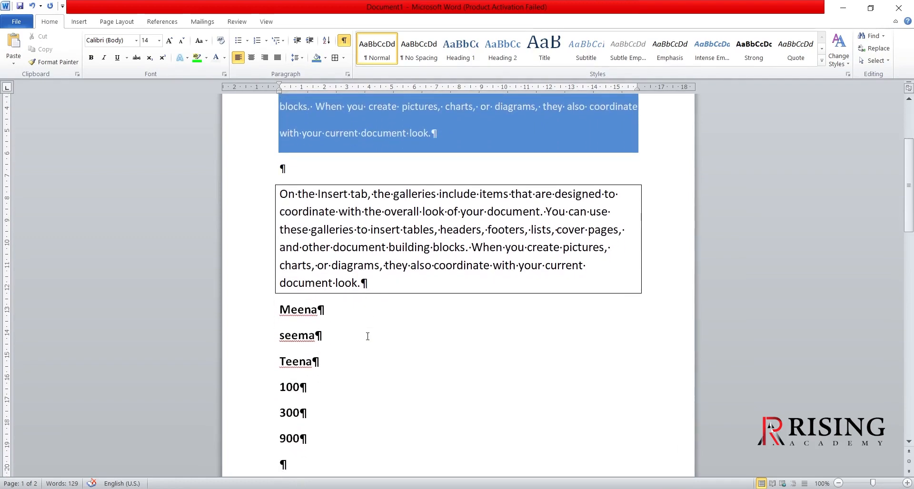
scroll(421, 335, "down", 1)
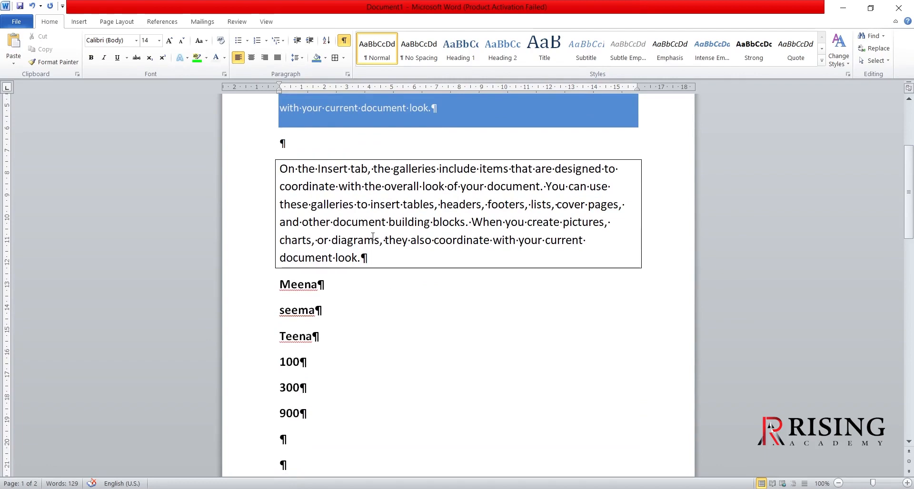
scroll(405, 276, "down", 3)
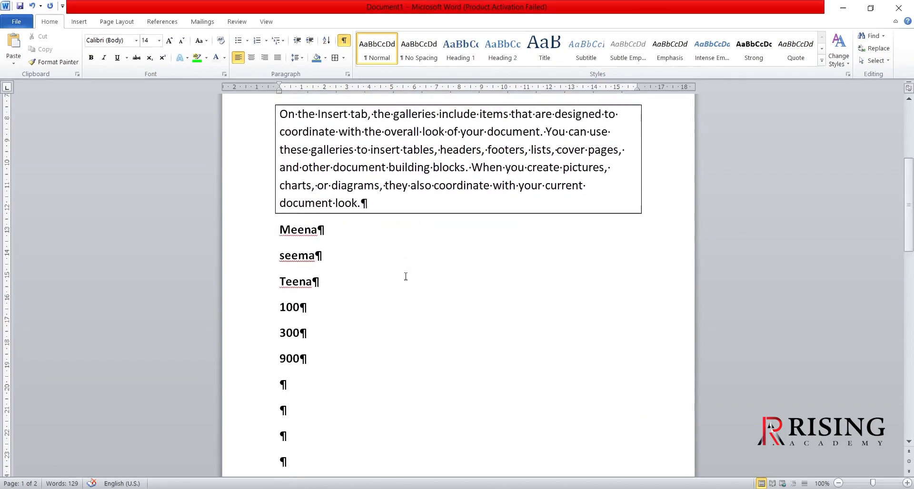
scroll(406, 277, "down", 1)
scroll(400, 333, "down", 4)
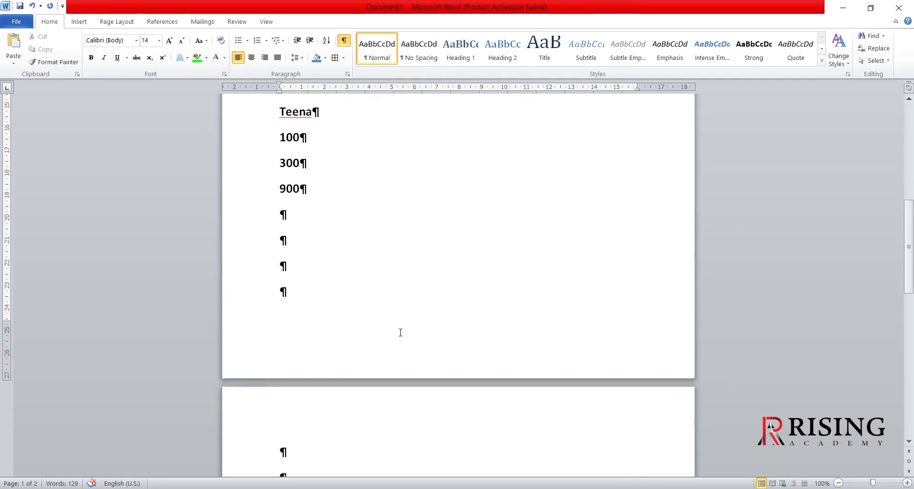
scroll(400, 332, "up", 2)
scroll(400, 333, "up", 10)
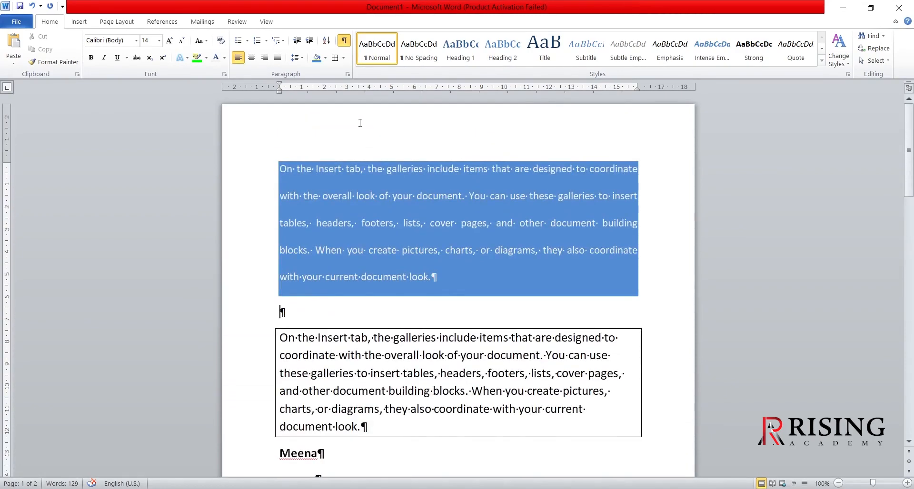
left_click(344, 42)
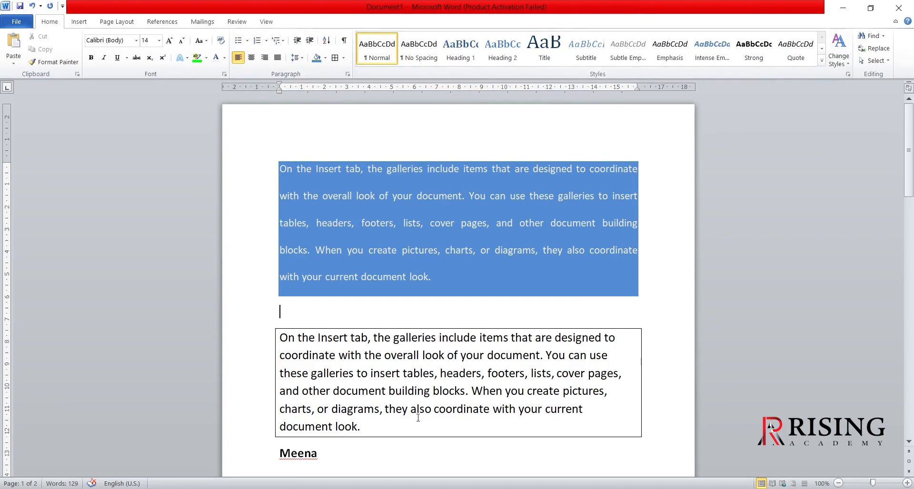
- Delete the entire content of the document
key("ctrl+a")
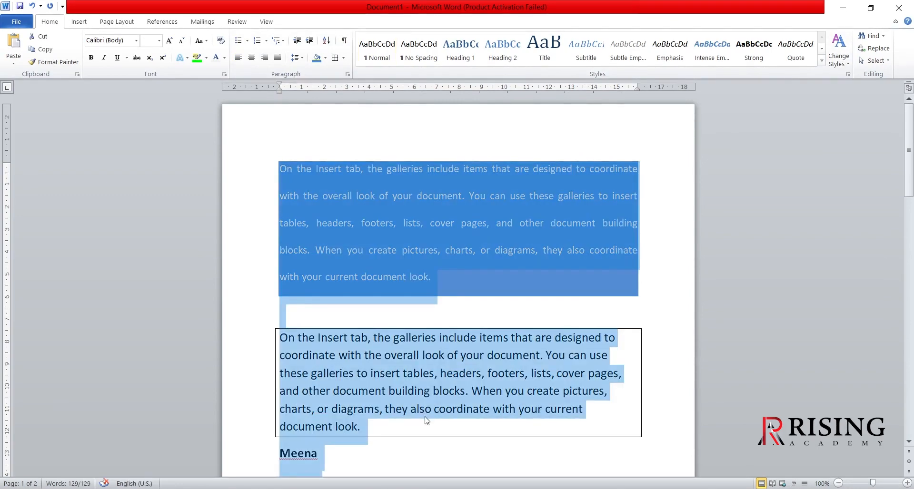
key("Delete")
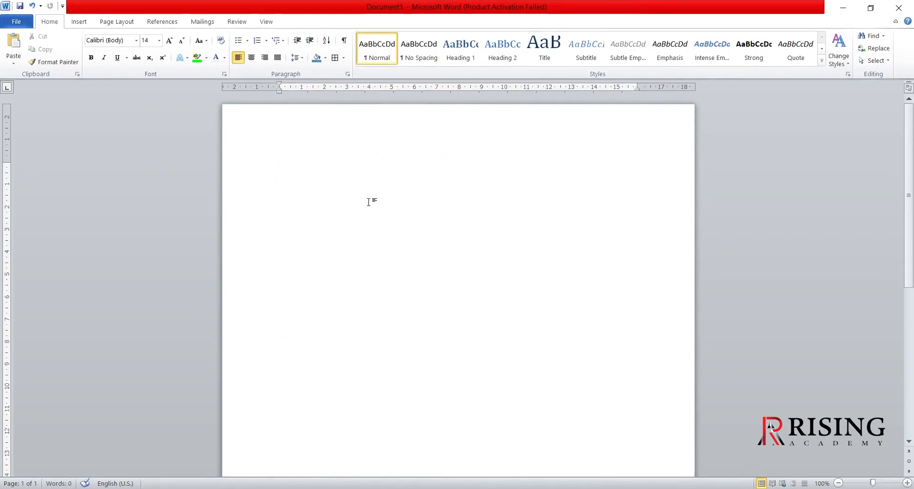
type("=ran")
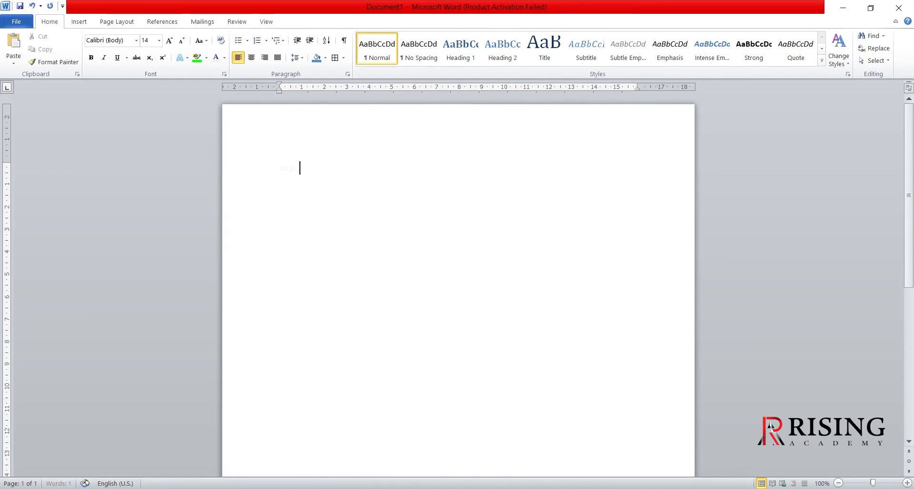
type("d(=")
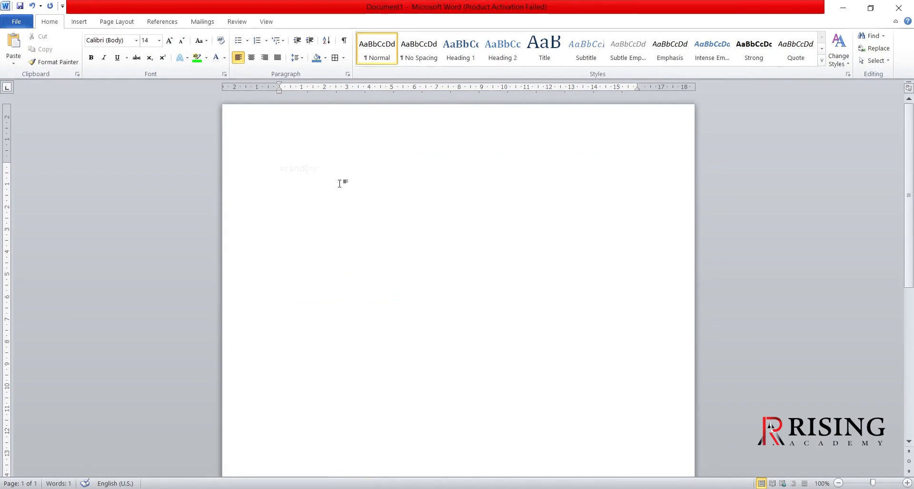
type(")======")
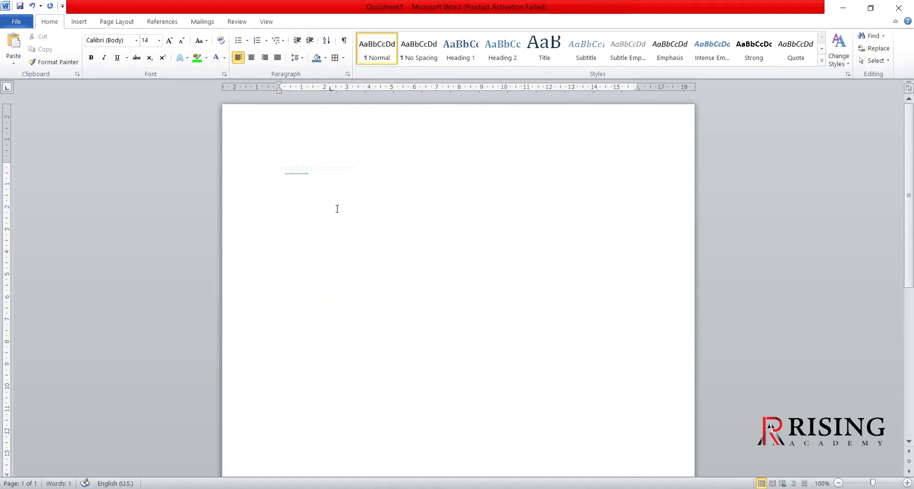
scroll(337, 208, "down", 3)
scroll(339, 210, "up", 2)
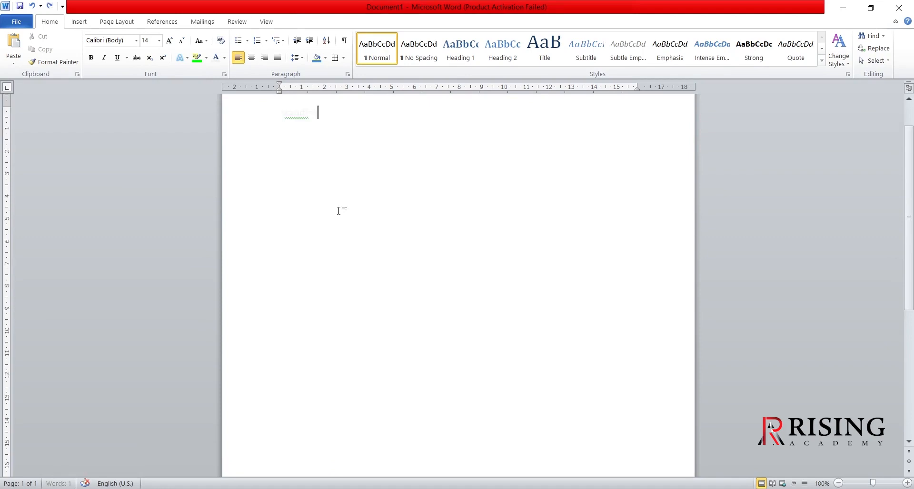
key("BackSpace")
key("BackSpace")
key("BackSpace")
key("BackSpace")
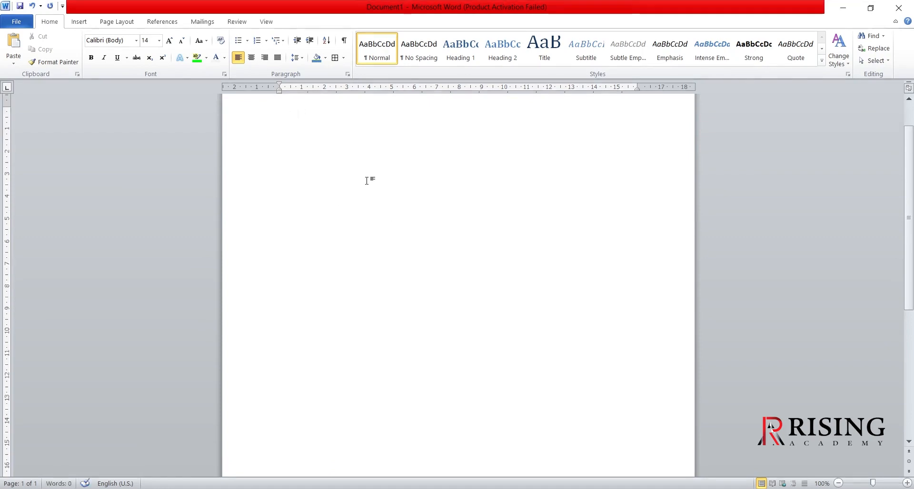
scroll(366, 181, "up", 2)
- Set the font color to black using a few test characters on the empty page, and erase those characters
type("=r")
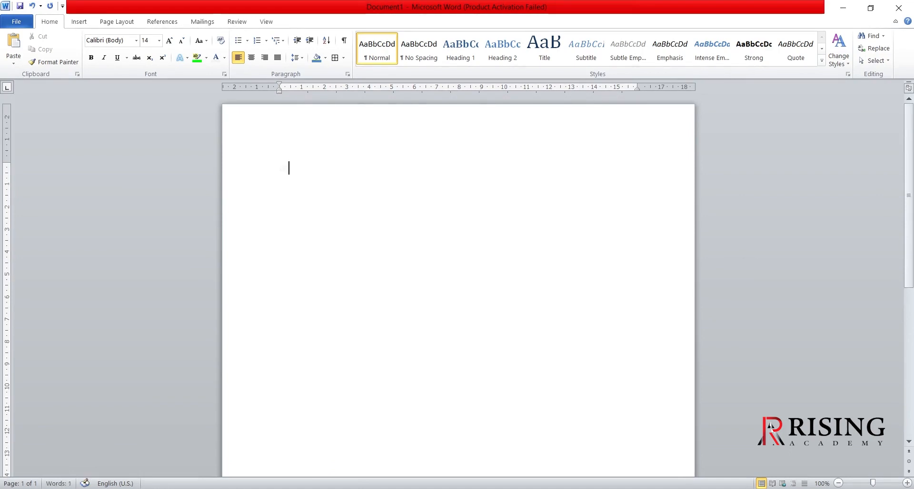
key("ctrl+a")
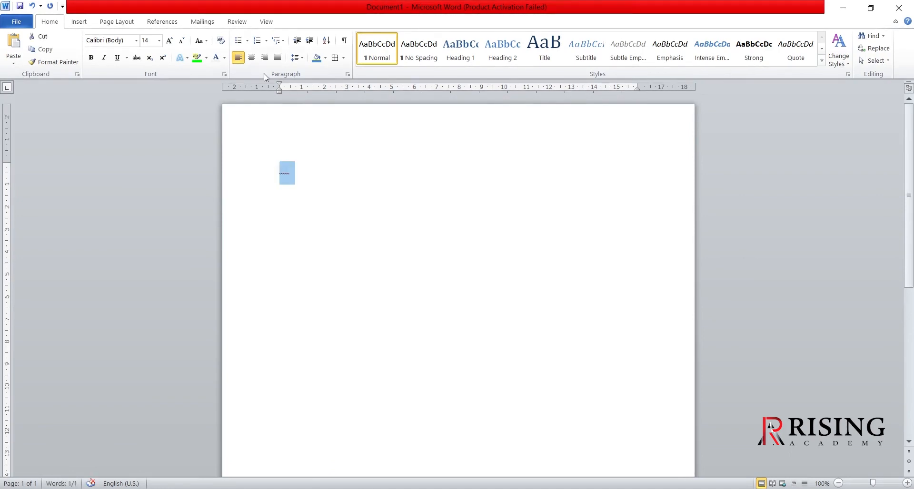
left_click(223, 58)
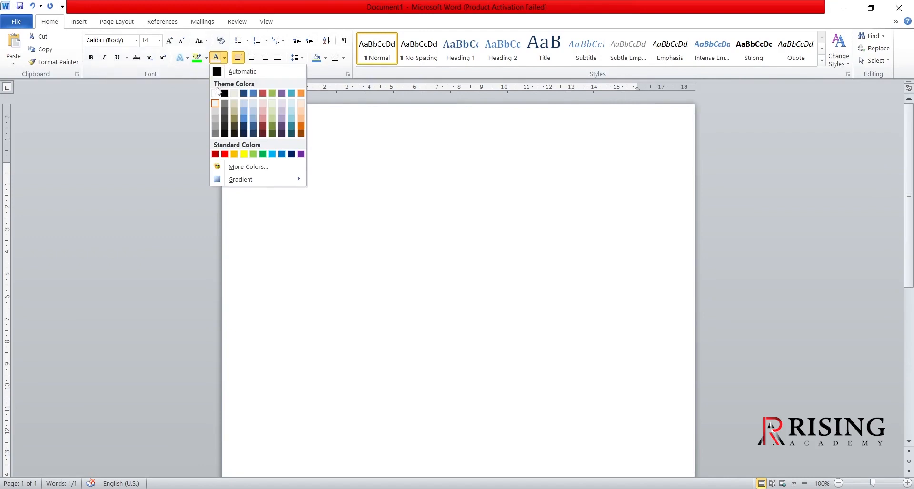
left_click(225, 94)
left_click(316, 169)
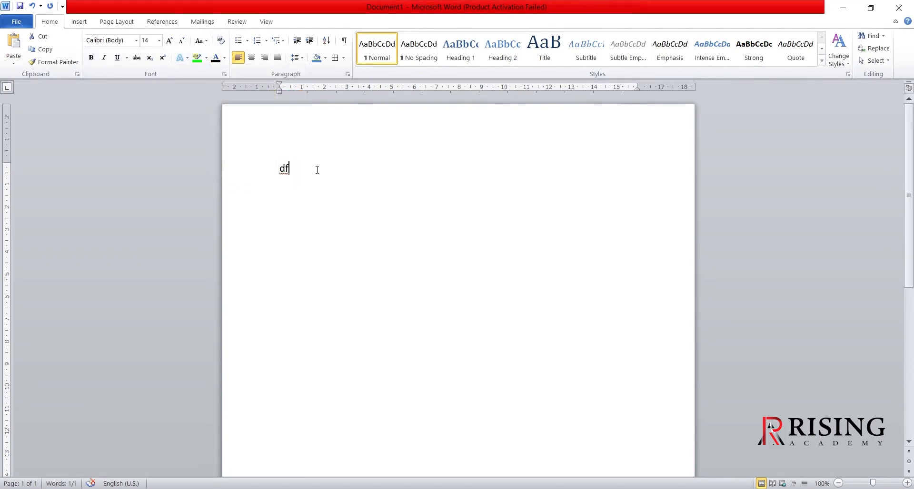
key("BackSpace")
key("BackSpace")
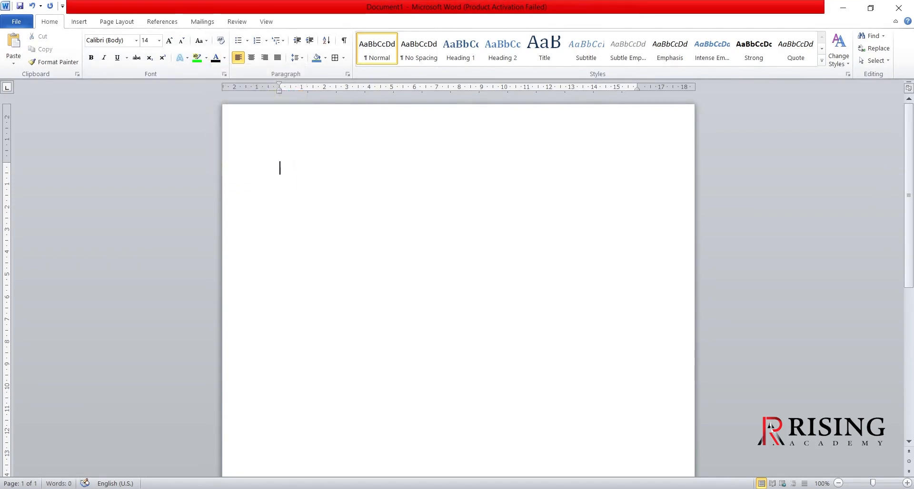
- Generate two paragraphs of sample text with =rand(2)
type("=rand")
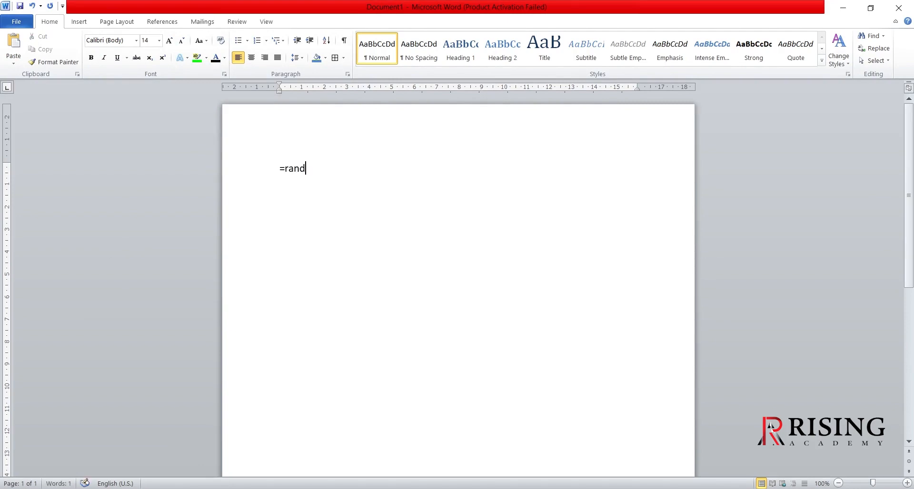
type("(2")
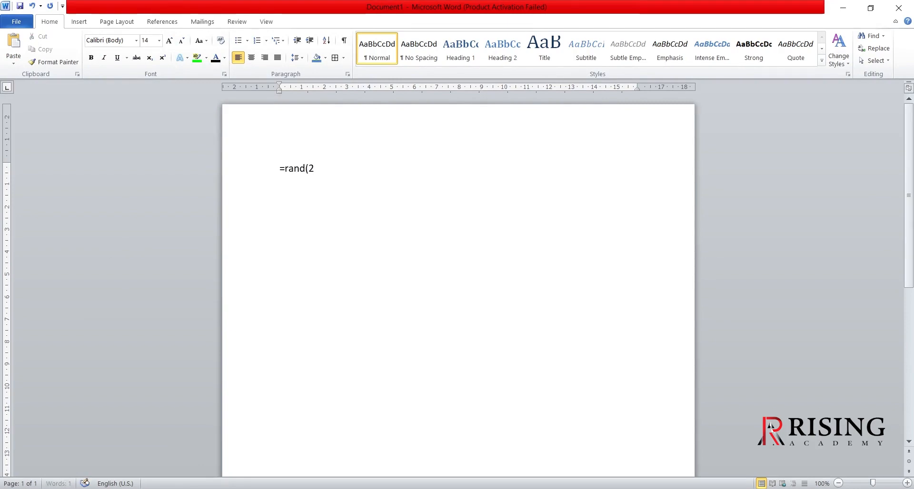
type(")")
key("Return")
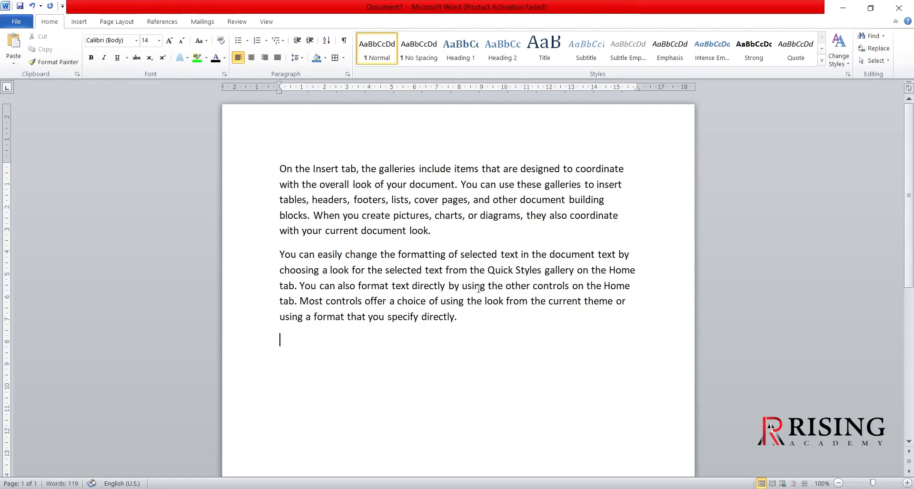
- Replace all the sample text with two paragraphs of three sentences each, generated with =rand(2,3)
key("ctrl+a")
key("Delete")
type("=")
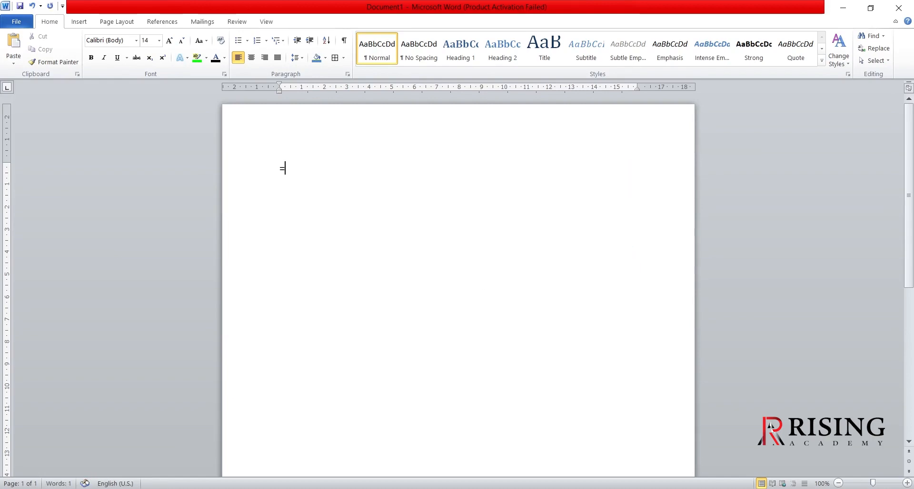
type("rand(")
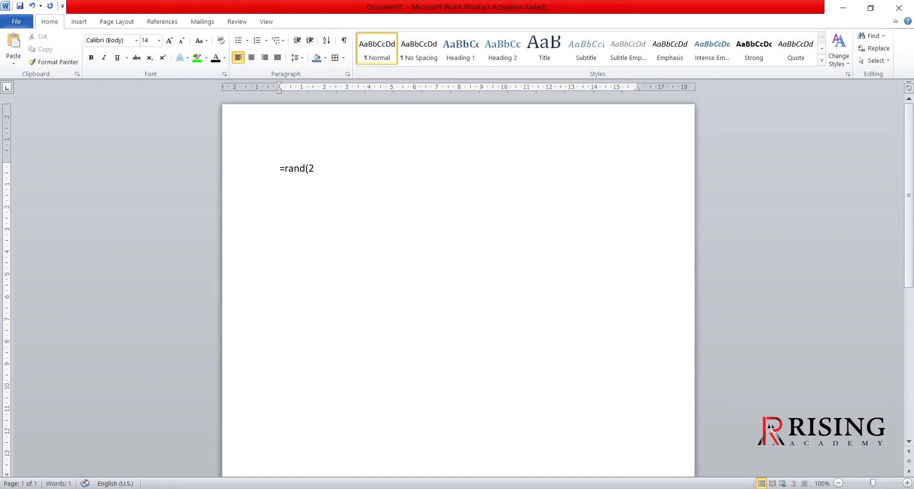
type("2,3)")
key("Return")
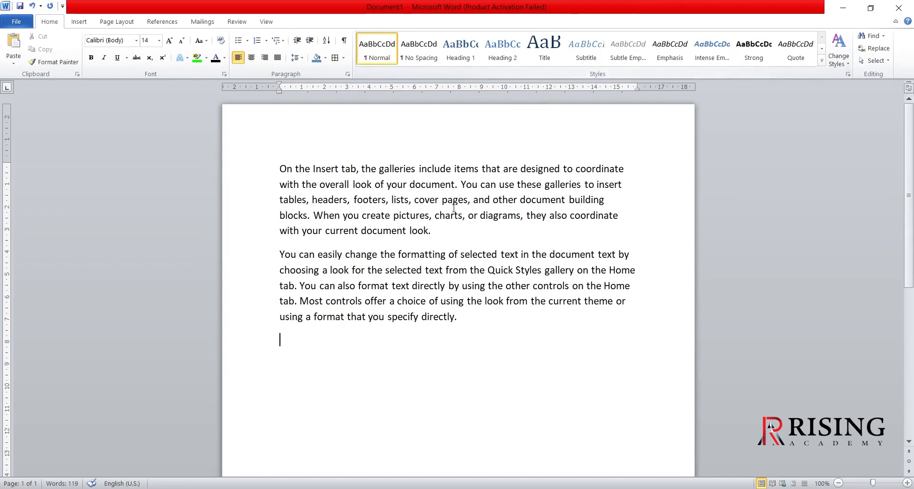
- Apply the No Spacing style to the first paragraph, replace it with the Subtitle style, and clear the selection
left_click_drag(432, 231, 276, 175)
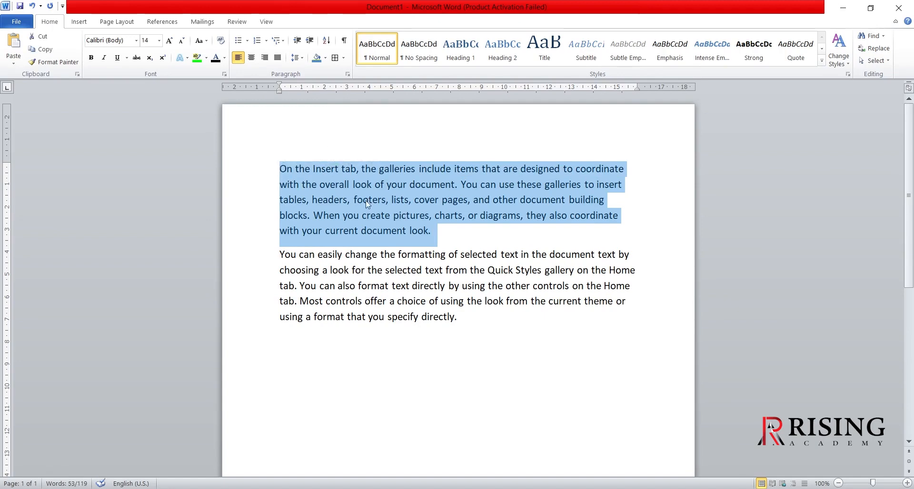
left_click(412, 50)
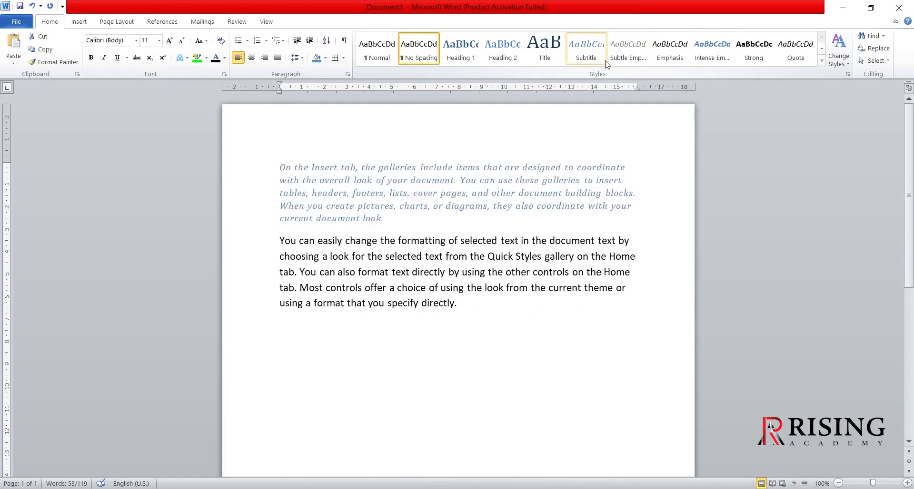
left_click(588, 56)
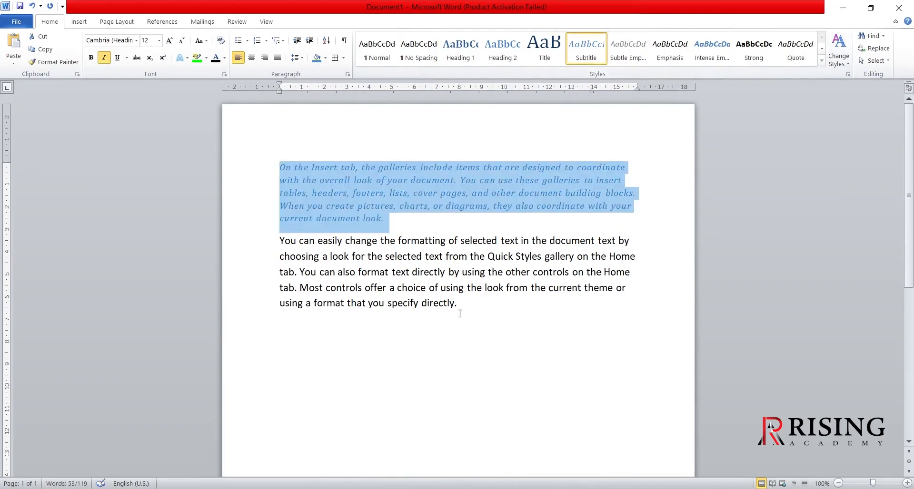
left_click(455, 346)
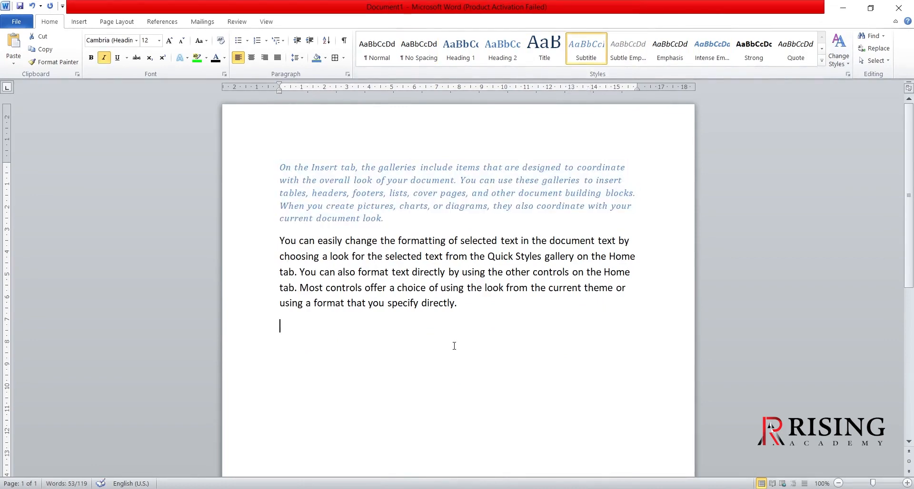
left_click(386, 218)
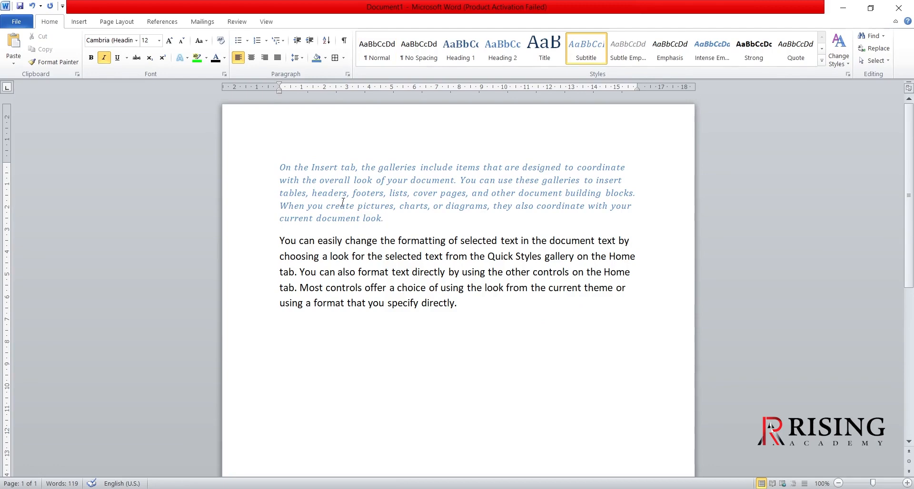
left_click(483, 359)
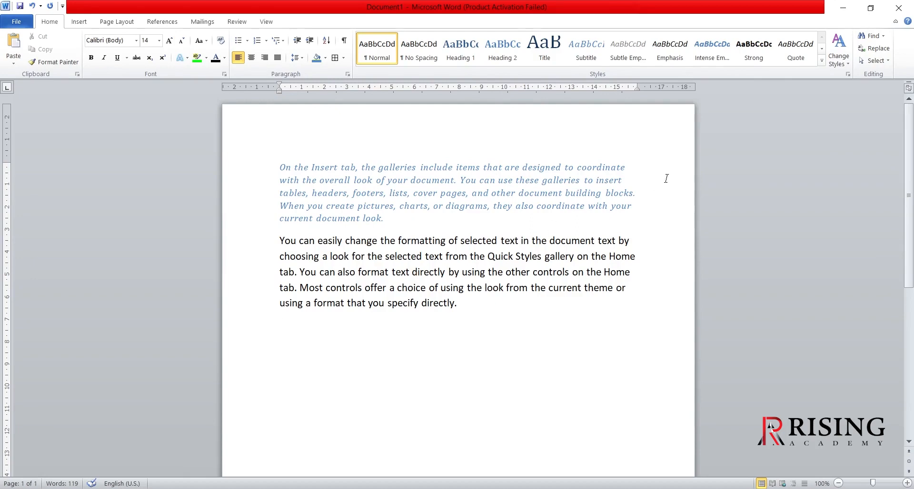
- Search the document for the word "format"
left_click(882, 36)
left_click(858, 49)
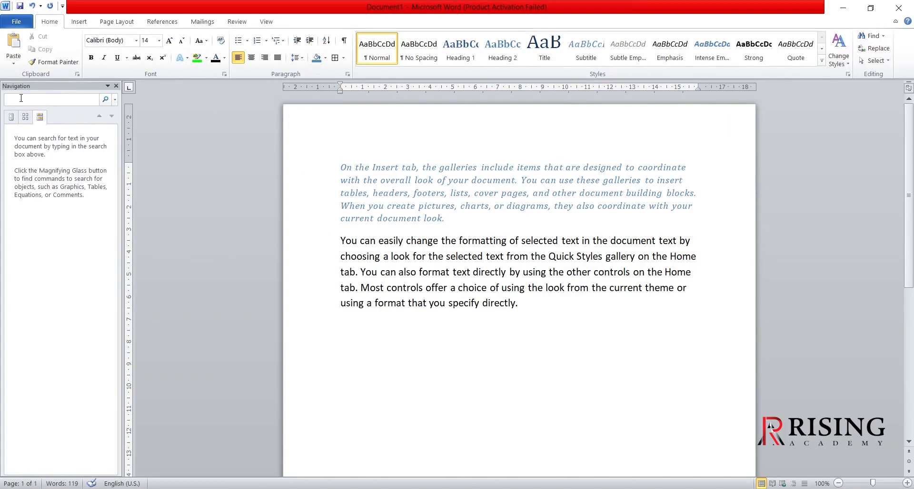
type("forma")
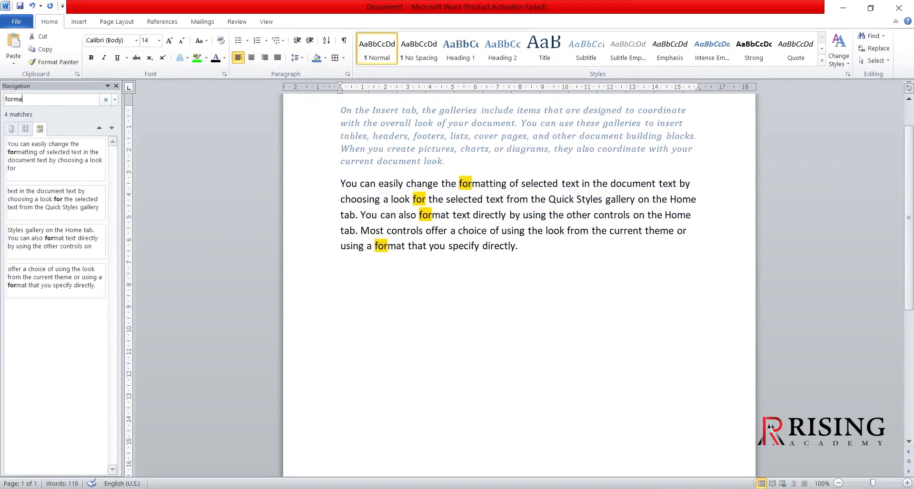
type("t")
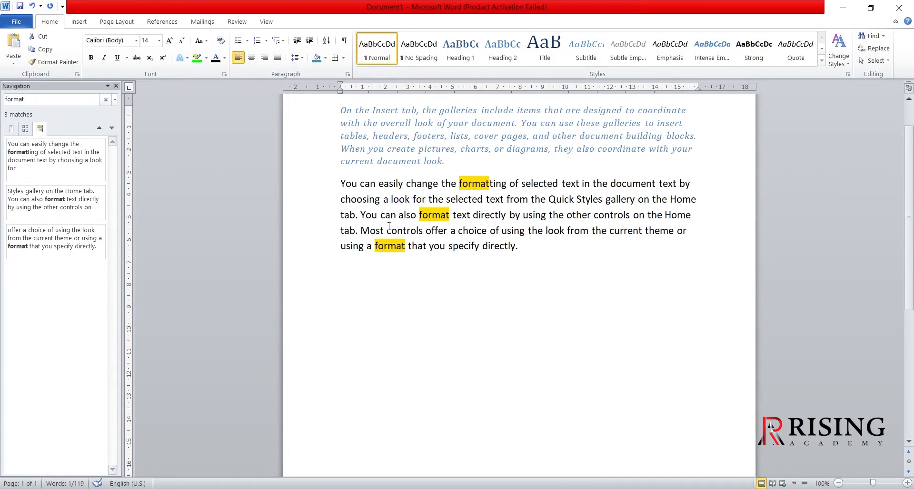
- Close the search results pane and replace every occurrence of "when" with "then" throughout the document
left_click(449, 264)
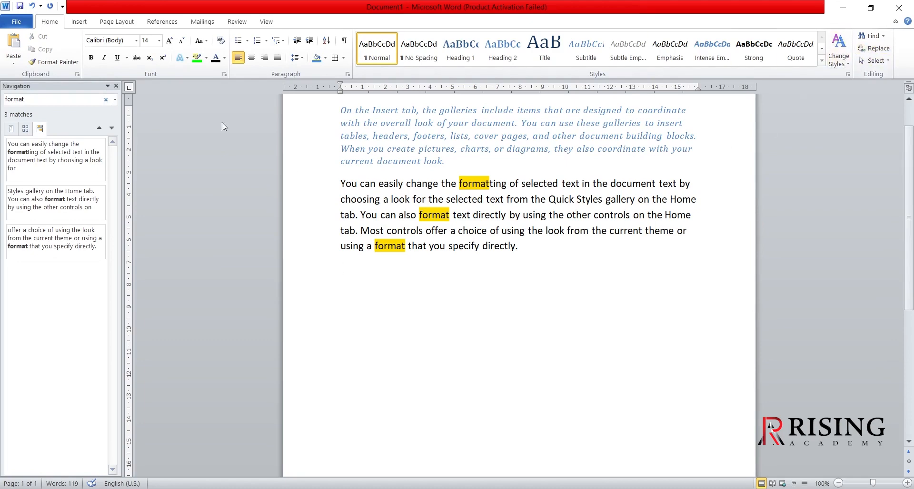
left_click(115, 86)
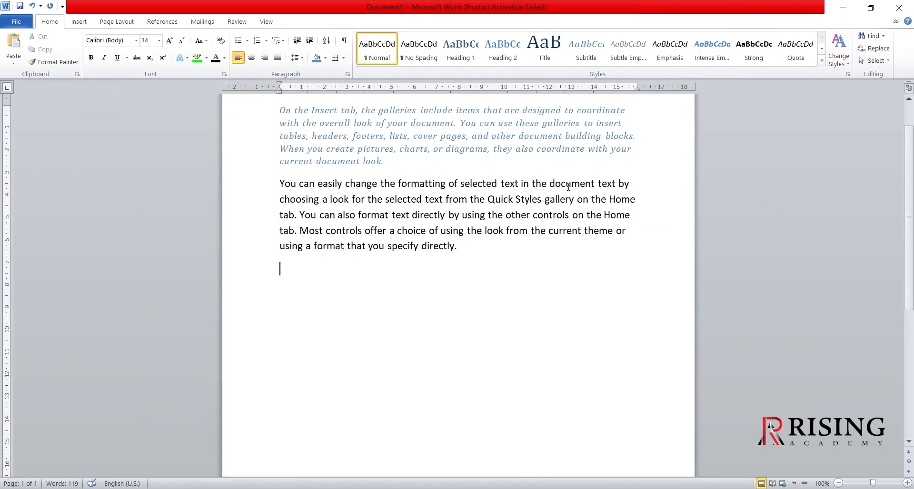
left_click(878, 50)
key("BackSpace")
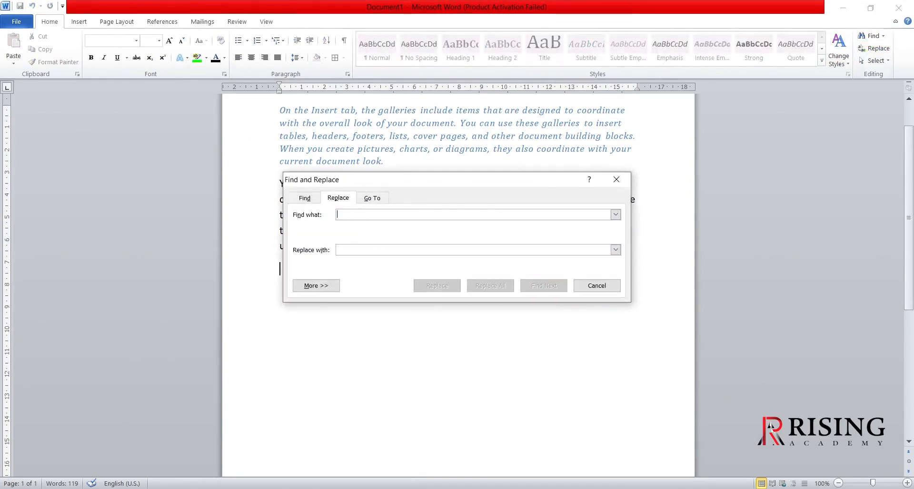
type("when")
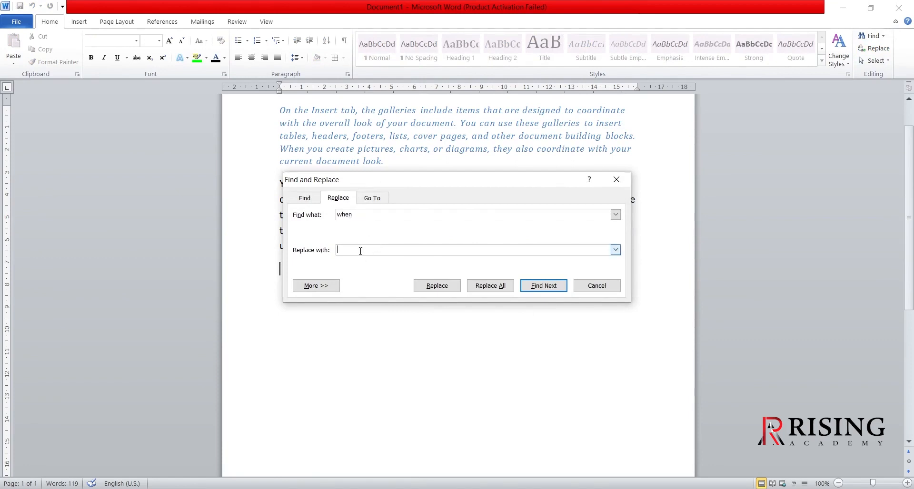
type("then")
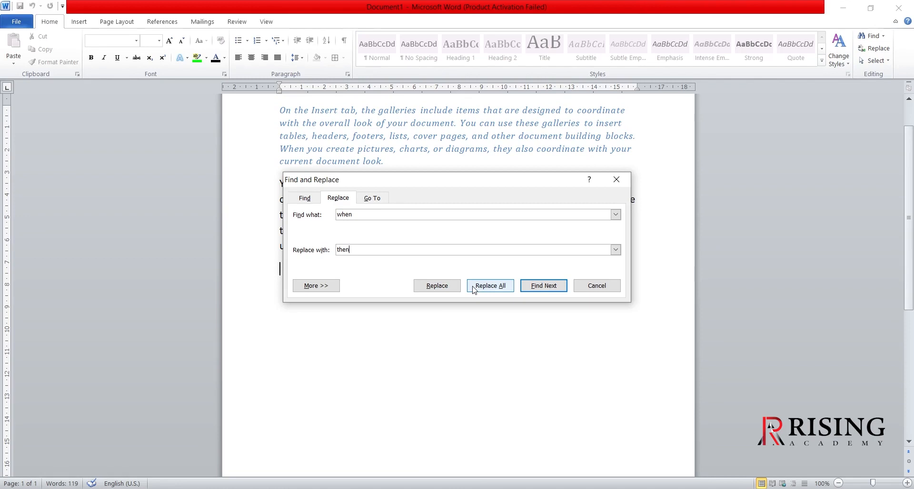
left_click(489, 286)
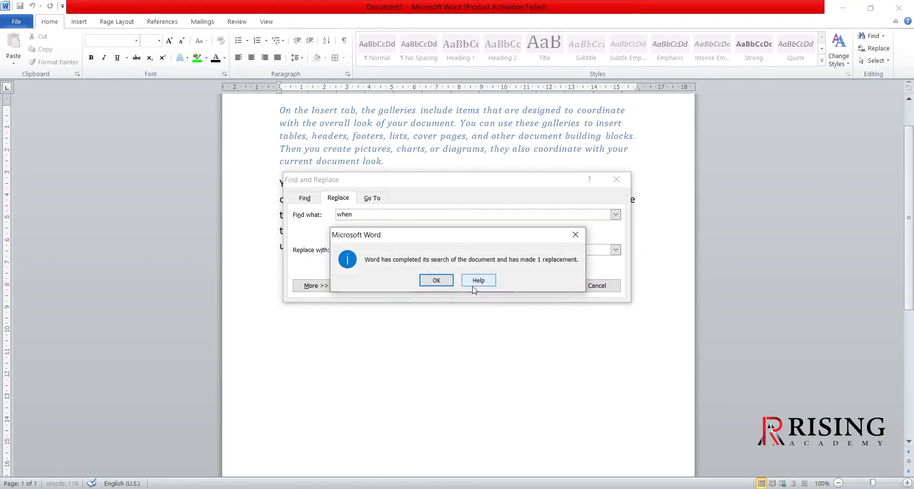
left_click(435, 281)
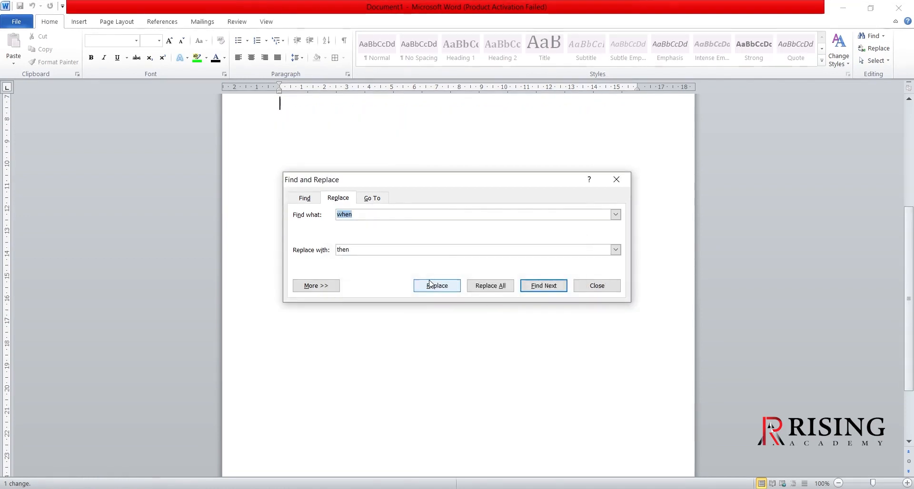
left_click(616, 179)
scroll(493, 162, "up", 5)
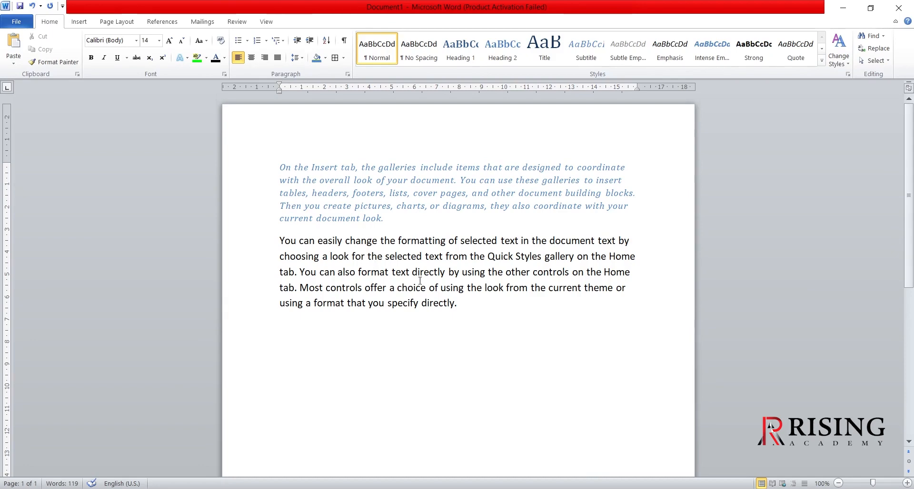
- Select all the text in the document, review the other selection options, and clear the selection
scroll(420, 281, "down", 1)
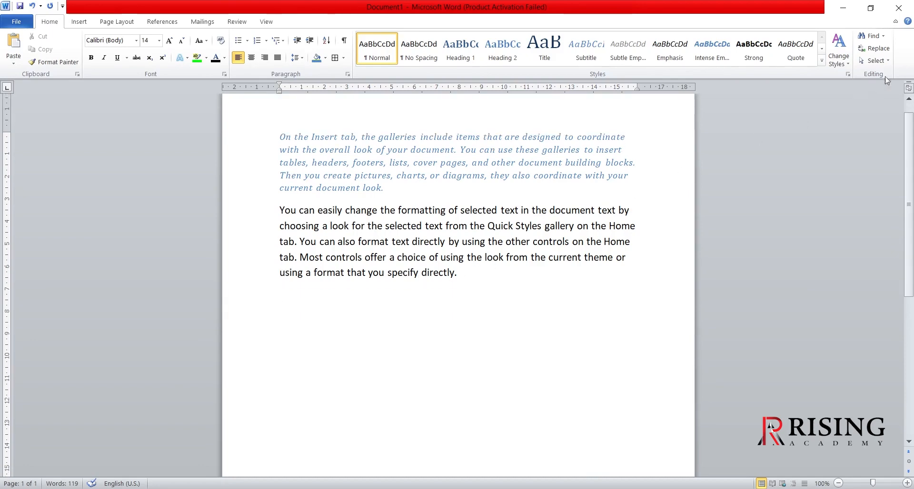
left_click(885, 61)
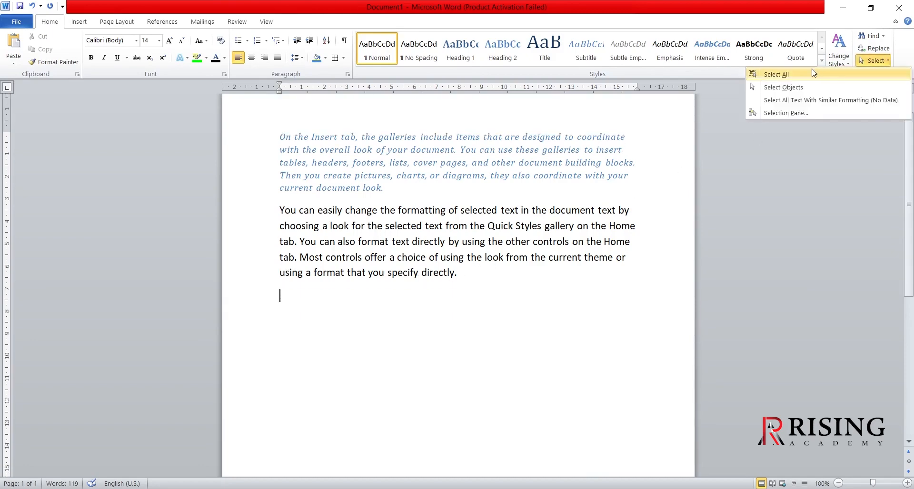
left_click(788, 75)
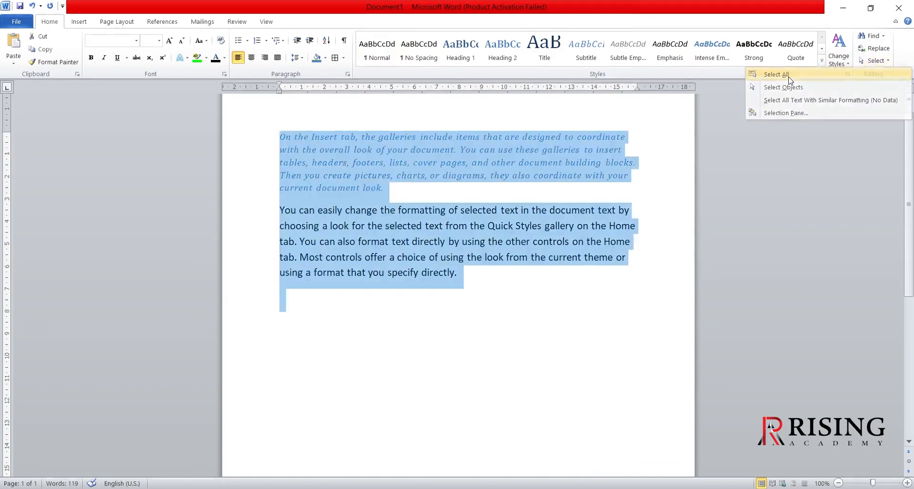
scroll(515, 325, "up", 2)
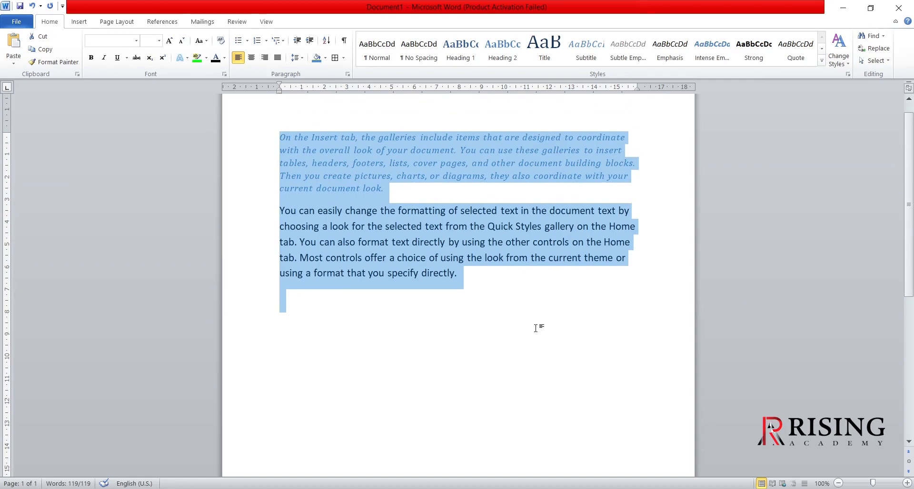
scroll(539, 328, "up", 1)
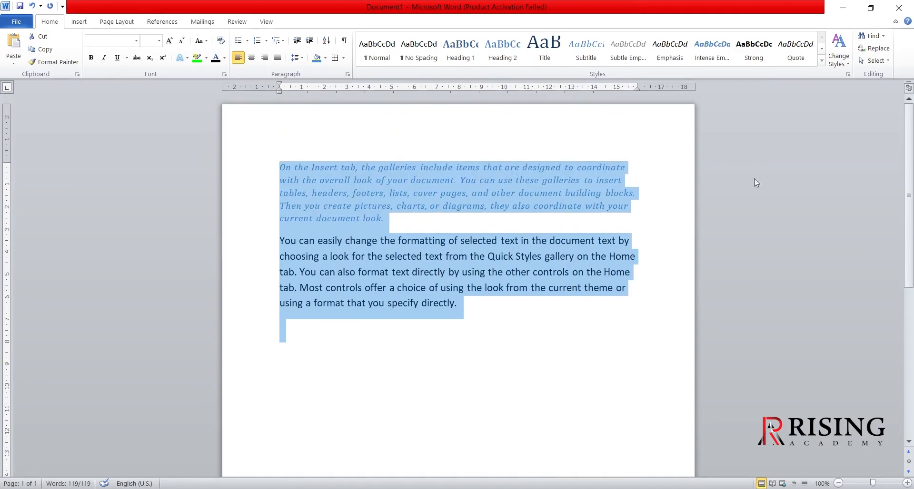
left_click(875, 60)
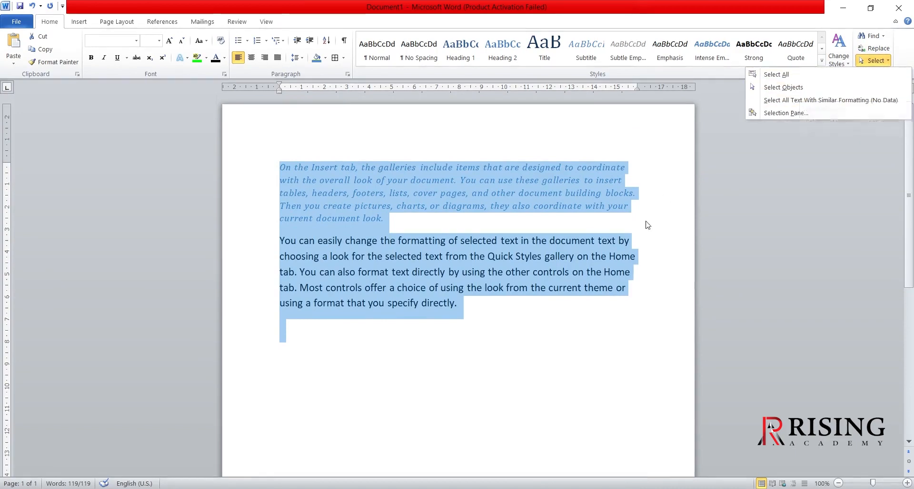
left_click(531, 332)
left_click(502, 327)
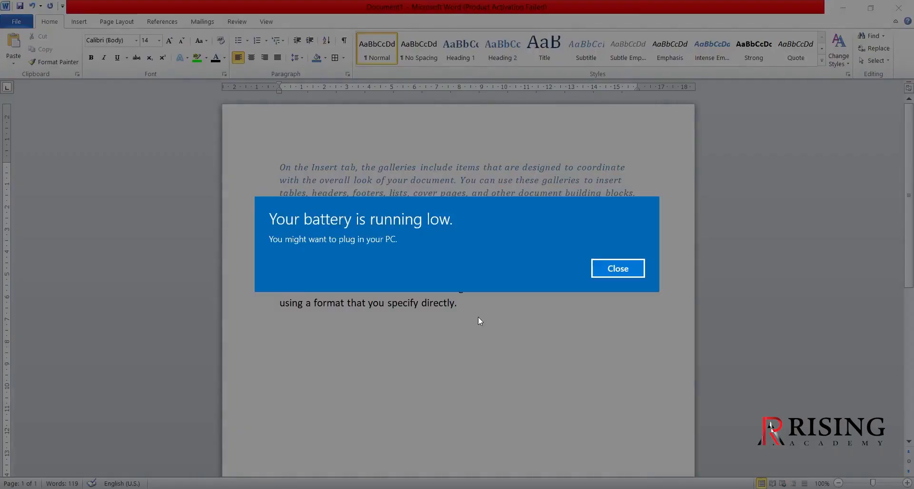
- Dismiss the low-battery notification, select the whole document once more, and deselect it
left_click(603, 272)
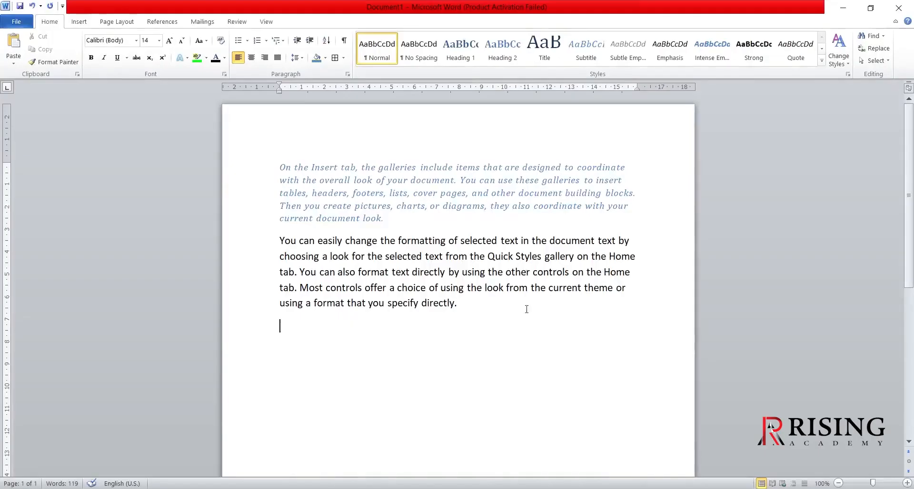
key("ctrl+a")
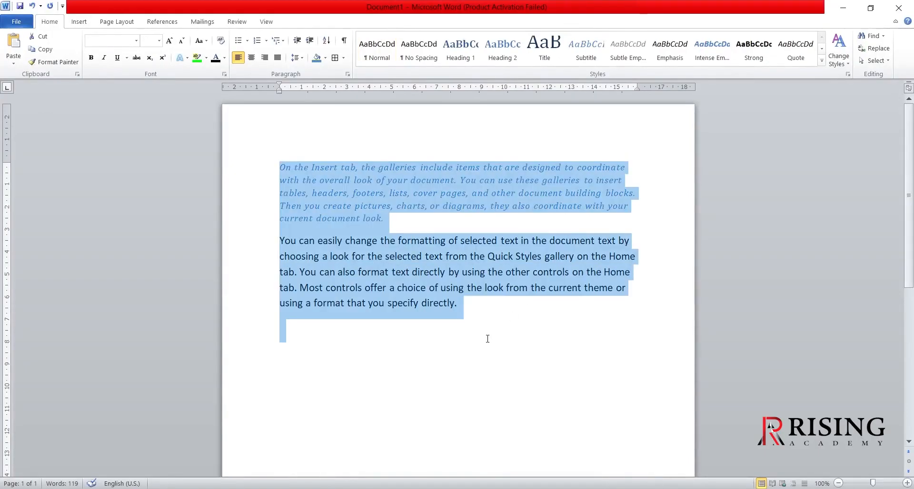
left_click(488, 339)
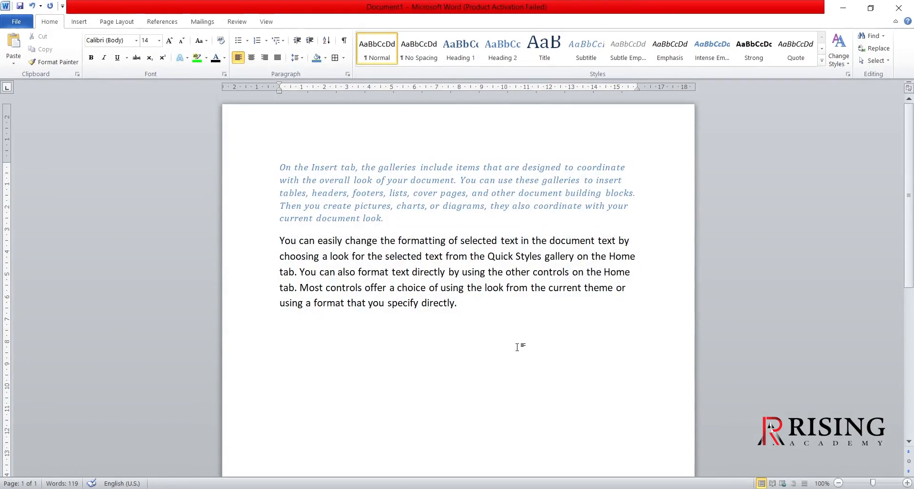